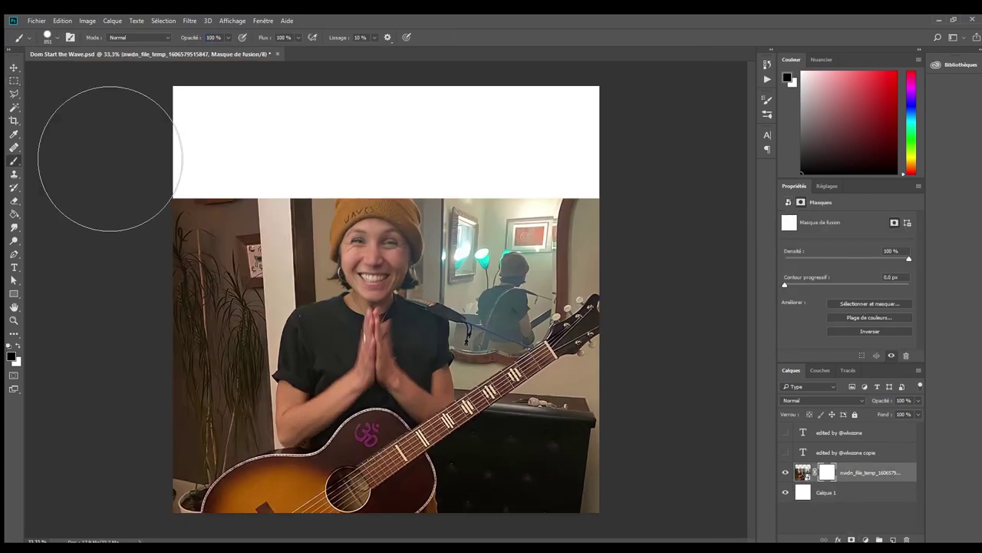
- Mask out the room, invert the mask, and clean the background around the hat and cheek
mouse_move(215, 498)
mouse_down()
mouse_move(368, 526)
mouse_move(383, 478)
mouse_move(340, 458)
mouse_move(406, 220)
mouse_move(537, 373)
mouse_move(453, 397)
mouse_up()
key(ctrl+i)
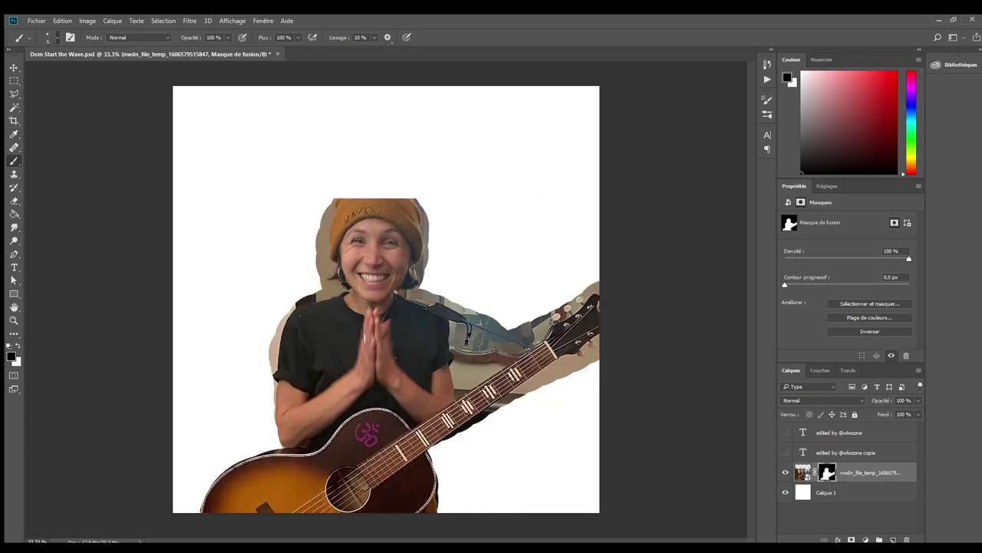
key(ctrl+plus)
key(ctrl+plus)
key(ctrl+plus)
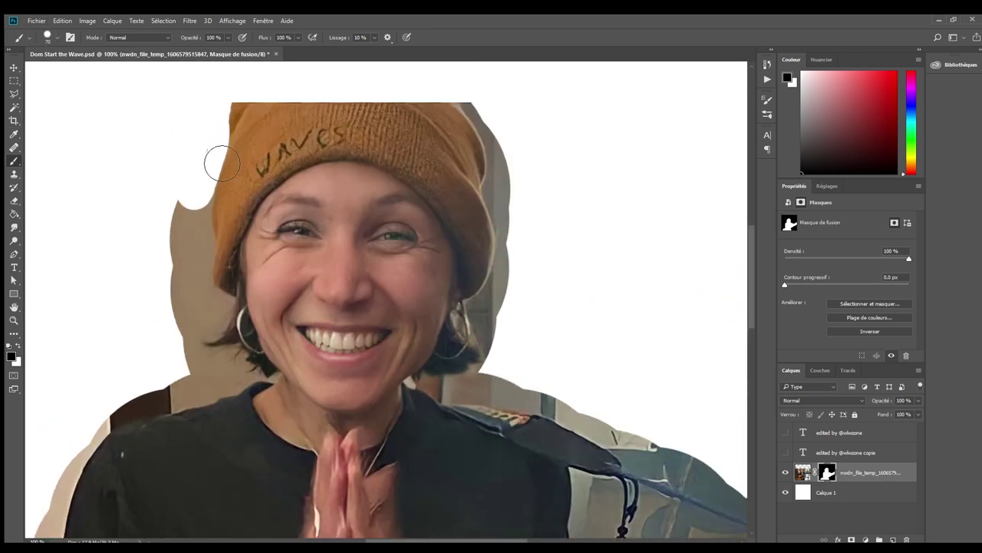
drag(212, 160, 192, 299)
drag(507, 177, 493, 110)
mouse_move(491, 291)
mouse_down()
mouse_move(515, 312)
mouse_move(526, 263)
mouse_move(519, 176)
mouse_up()
- Clean the beige background along the hair, shoulder and shirt edges, then add an unmasked duplicate
mouse_move(192, 350)
mouse_down()
mouse_move(213, 133)
mouse_move(237, 65)
mouse_up()
mouse_move(184, 330)
mouse_down()
mouse_move(88, 421)
mouse_move(257, 321)
mouse_move(242, 227)
mouse_up()
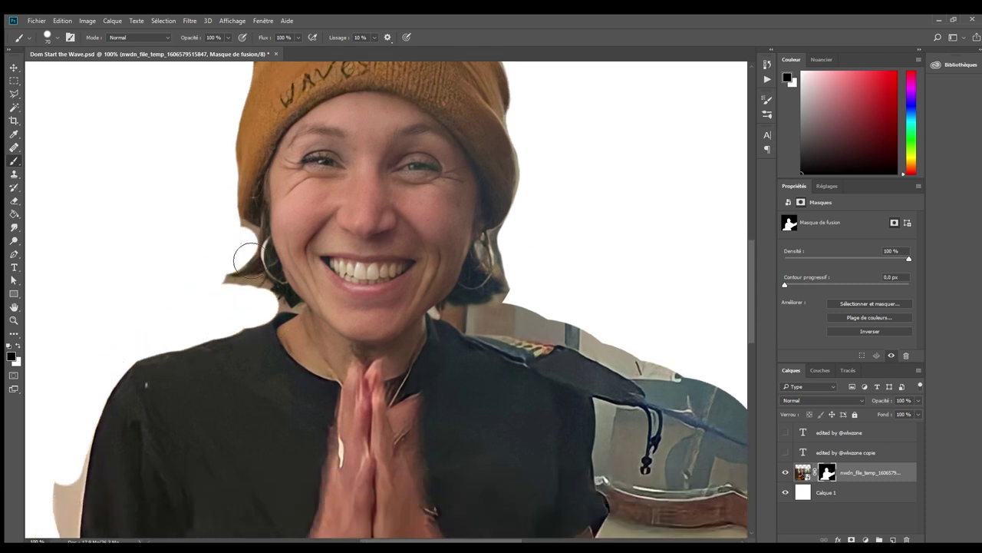
scroll(187, 379, down, 2)
scroll(193, 314, down, 4)
scroll(193, 314, left, 3)
mouse_move(192, 314)
mouse_down()
mouse_move(176, 380)
mouse_move(183, 433)
mouse_up()
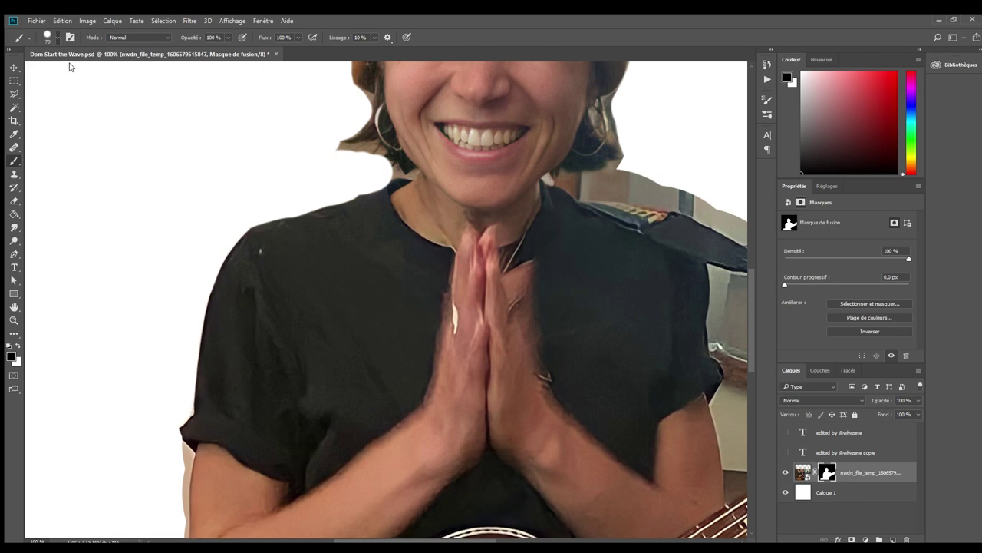
key(ctrl+0)
key(ctrl+j)
- Paint orange over the beanie's cut-off top, erasing and repainting as needed
key(ctrl+plus)
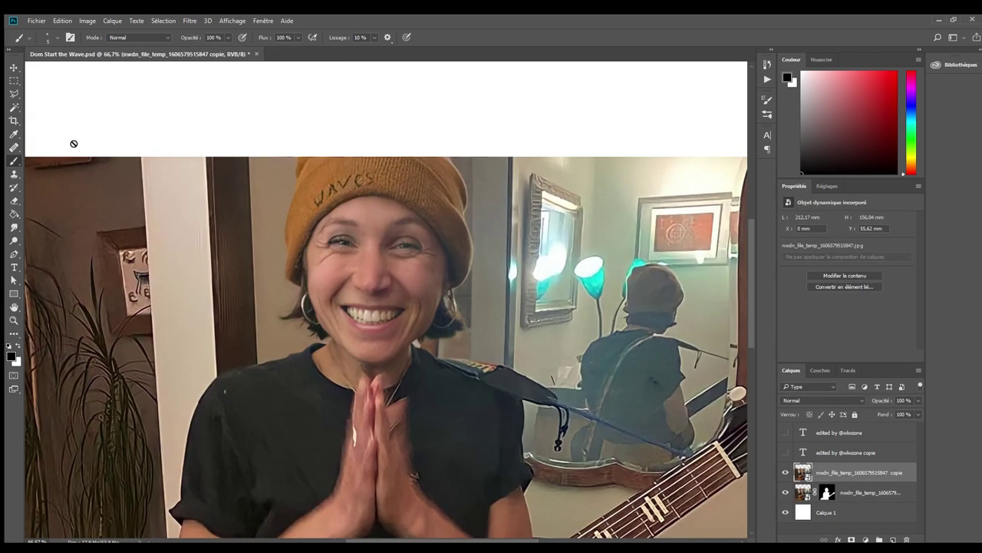
mouse_move(307, 145)
mouse_down()
mouse_move(314, 172)
mouse_move(370, 145)
mouse_move(433, 144)
mouse_up()
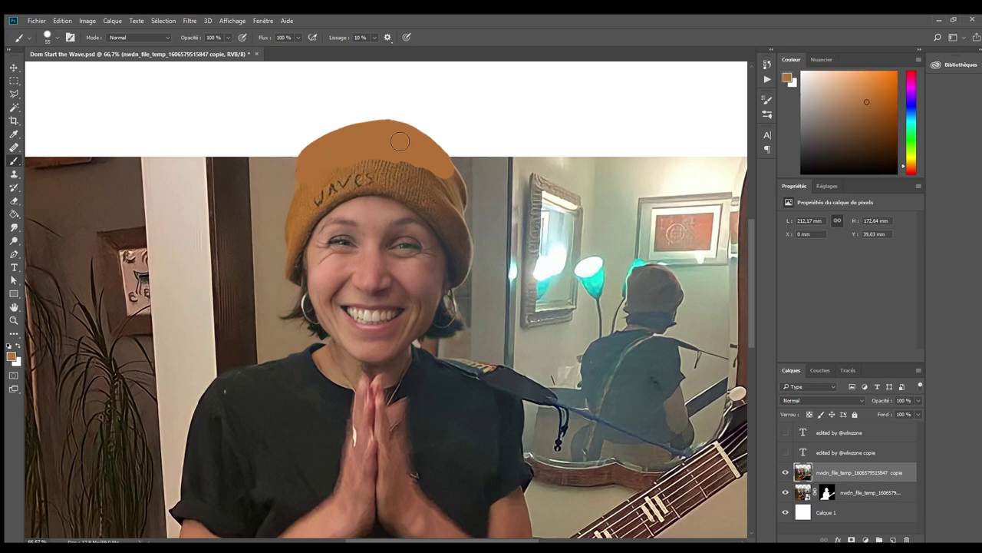
key(x)
key(e)
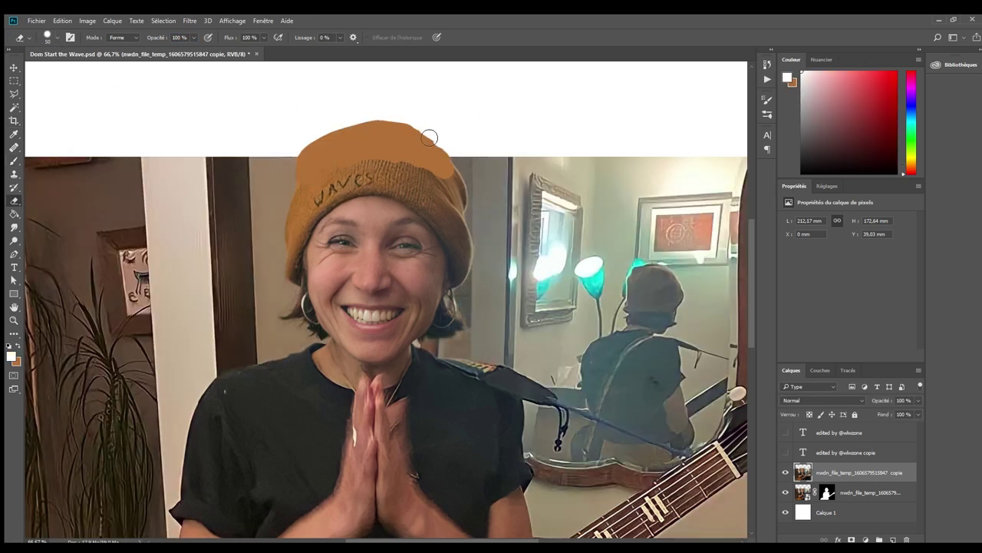
click(11, 162)
key(x)
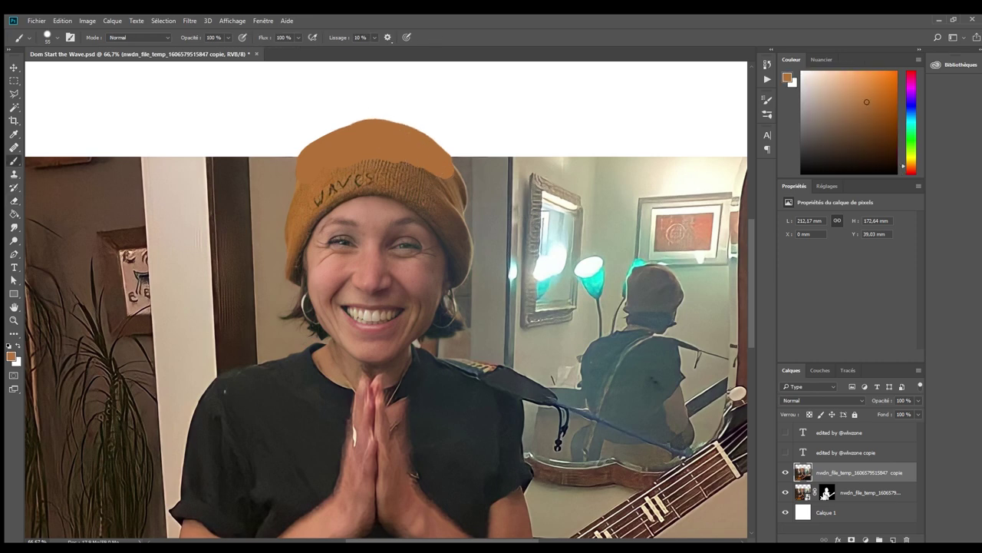
- Undo back past the hat painting, then redo to restore the orange paint
key(ctrl+z)
key(ctrl+z)
key(ctrl+z)
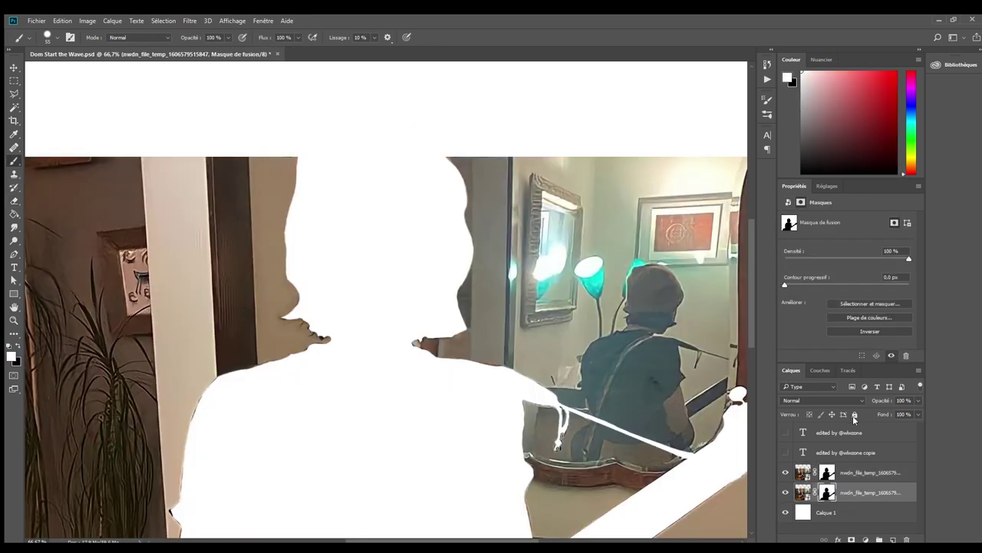
key(ctrl+z)
key(ctrl+shift+z)
key(ctrl+shift+z)
key(ctrl+shift+z)
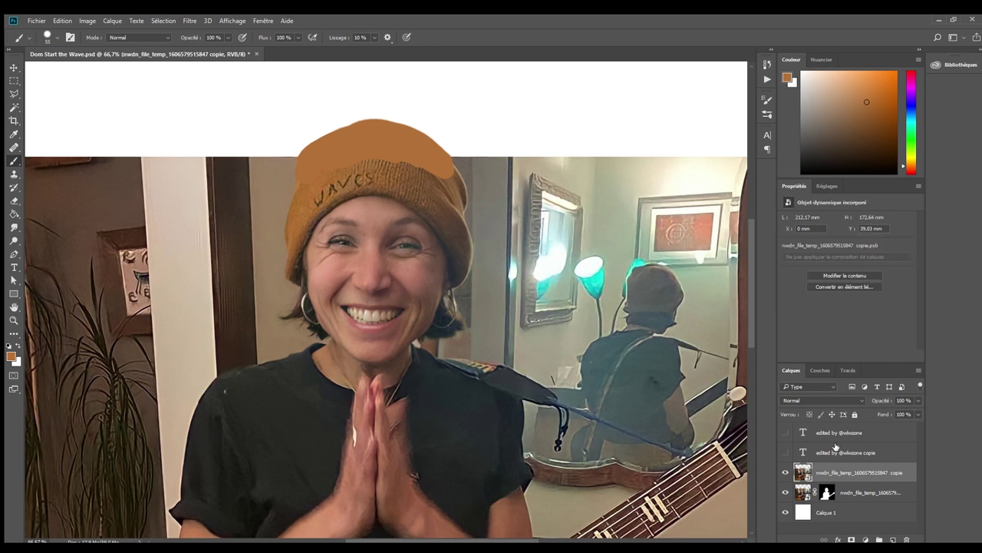
key(ctrl+shift+z)
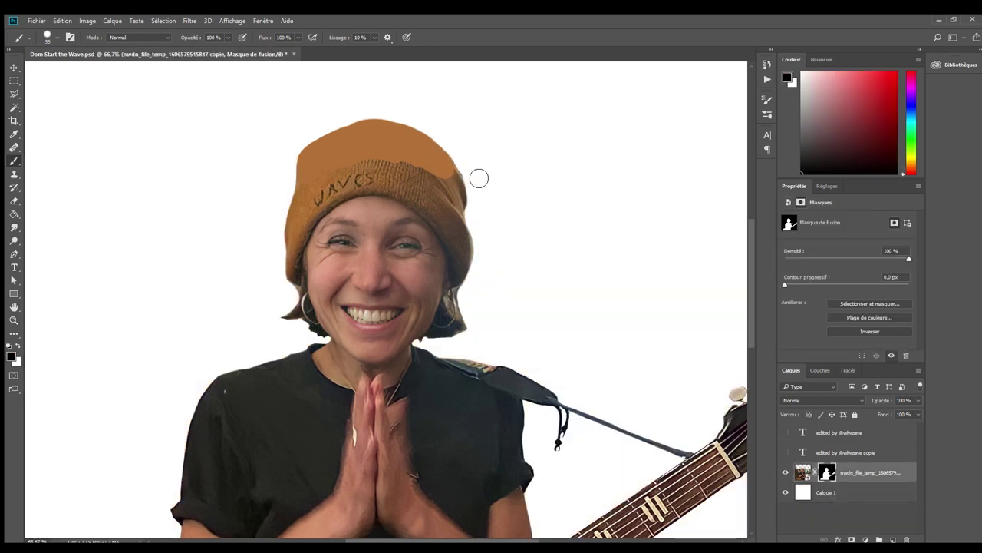
- Duplicate the image layer and heal the beanie's crown with knit texture at brush size 60
key(ctrl+2)
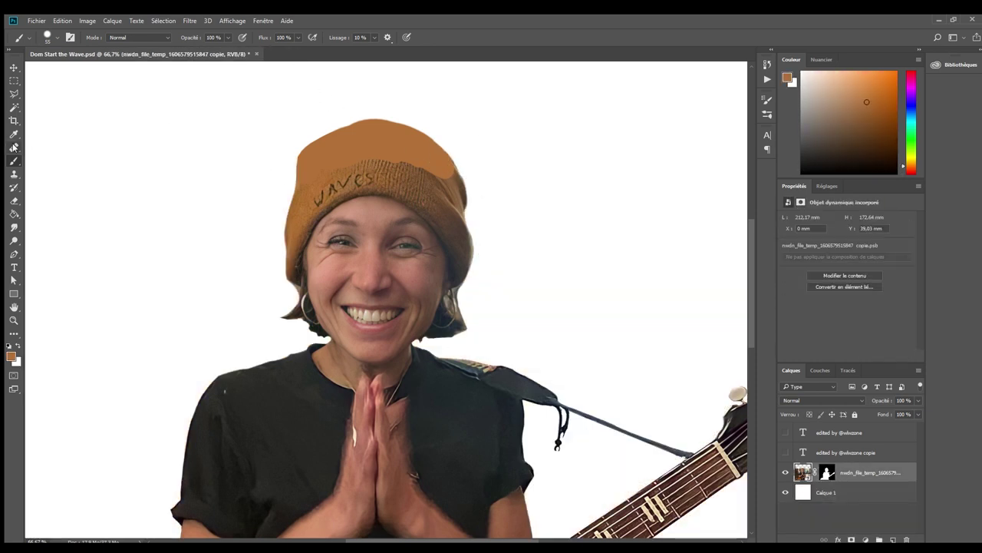
click(14, 145)
key(ctrl+j)
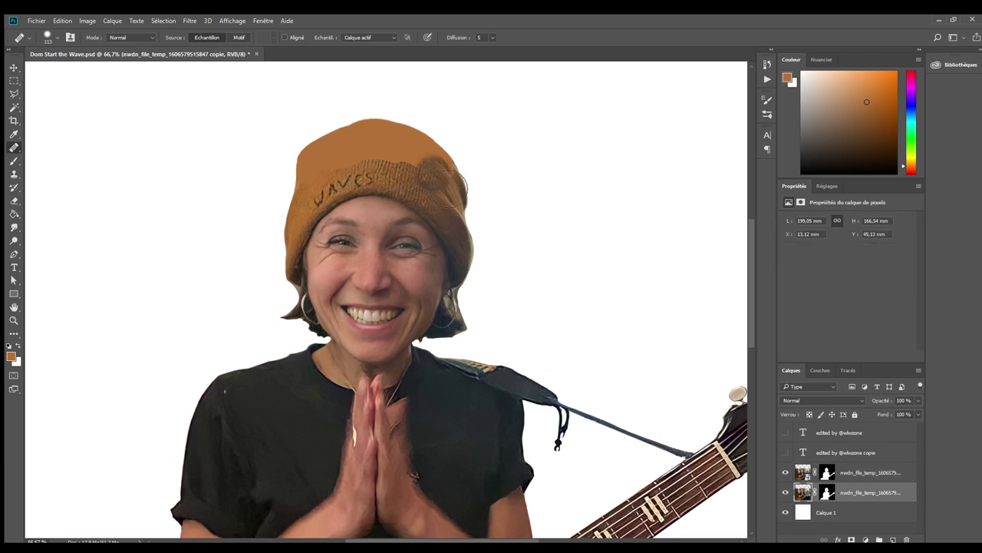
click(785, 472)
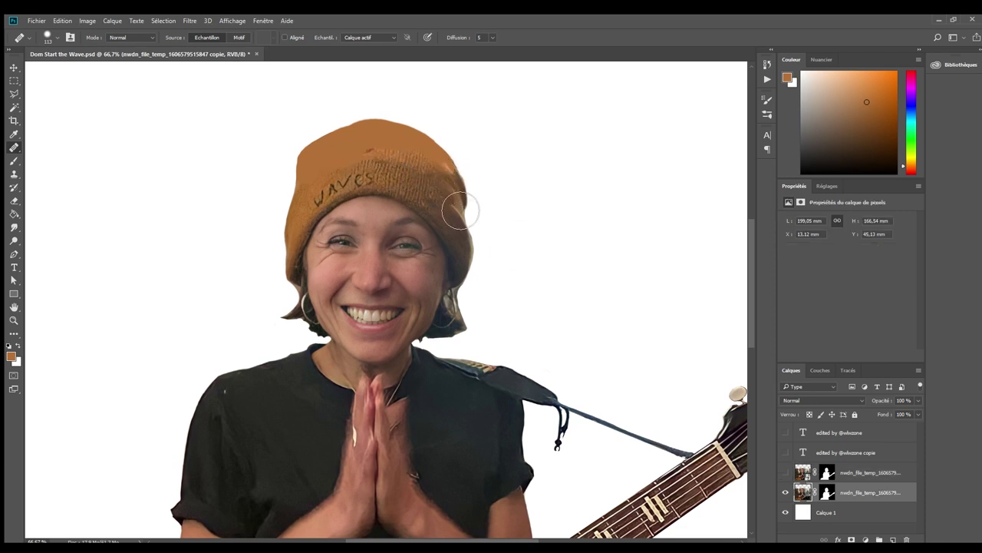
key(bracketleft)
key(bracketleft)
key(bracketleft)
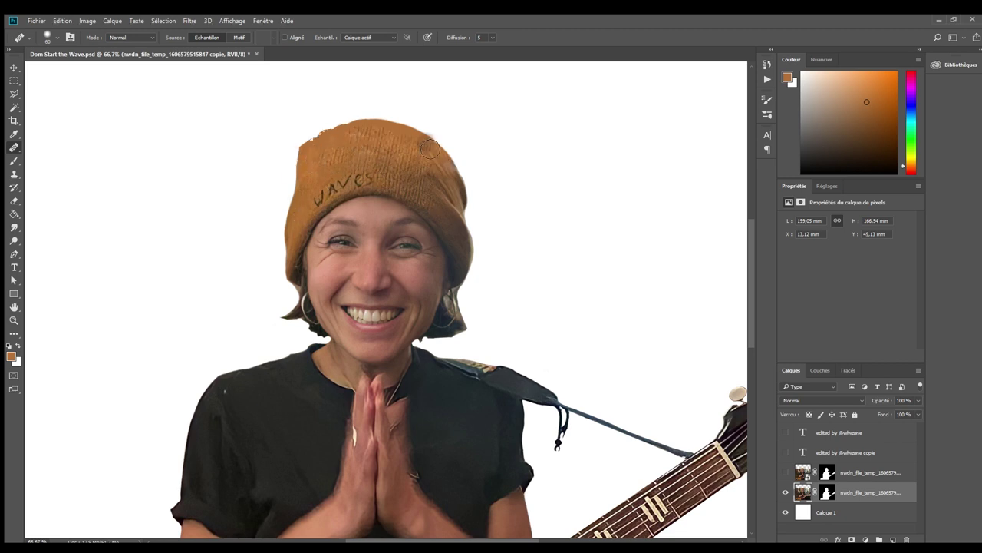
drag(430, 148, 415, 153)
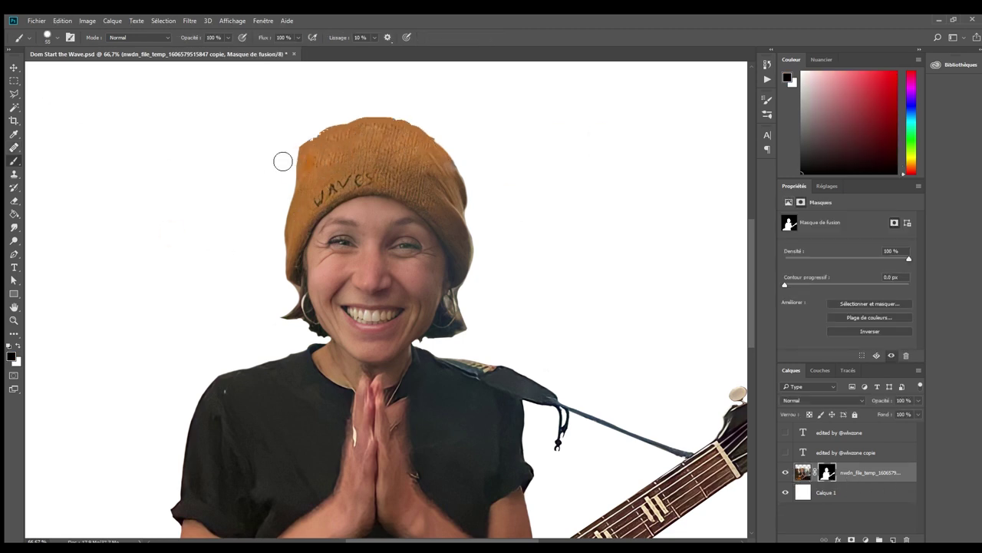
- Cycle through the patch and spot healing tools, then duplicate the masked photo layer twice
key(j)
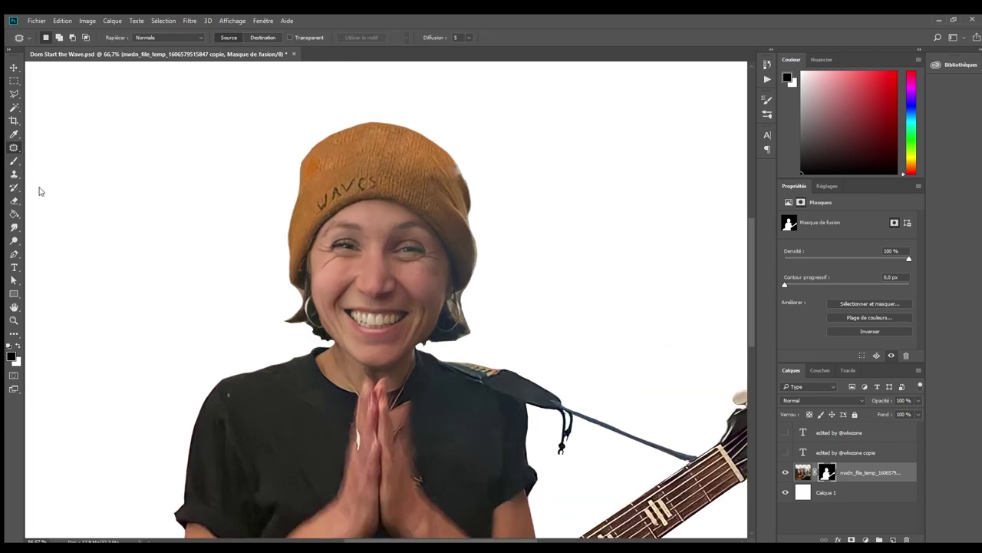
key(shift+j)
key(b)
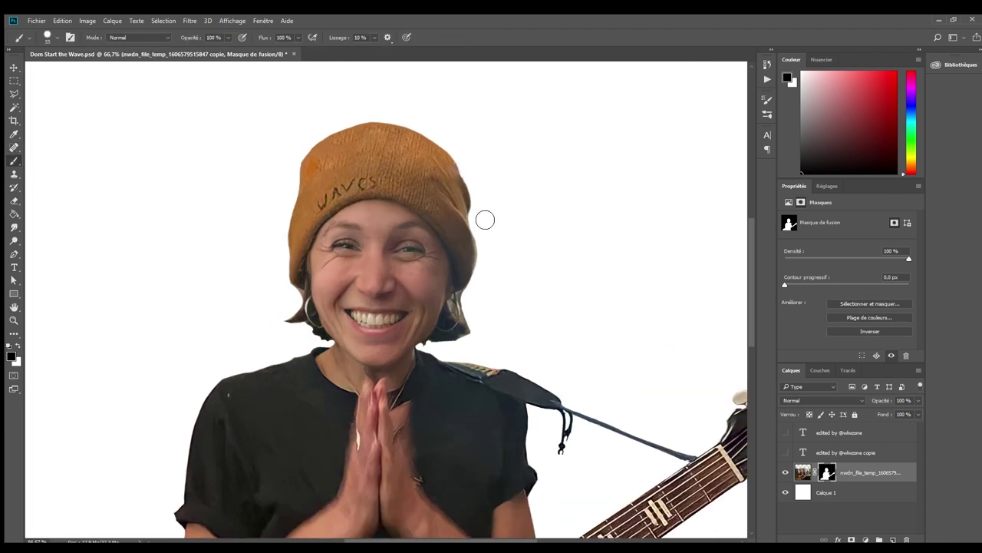
scroll(66, 138, down, 3)
scroll(107, 136, up, 1)
key(ctrl+j)
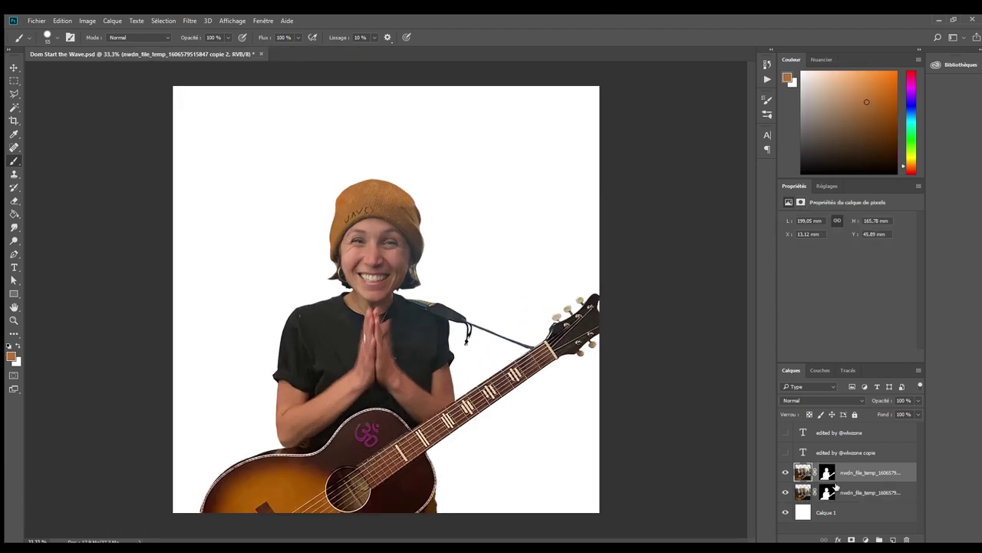
key(ctrl+j)
- Rename the middle figure layer to 'Dom'
click(826, 492)
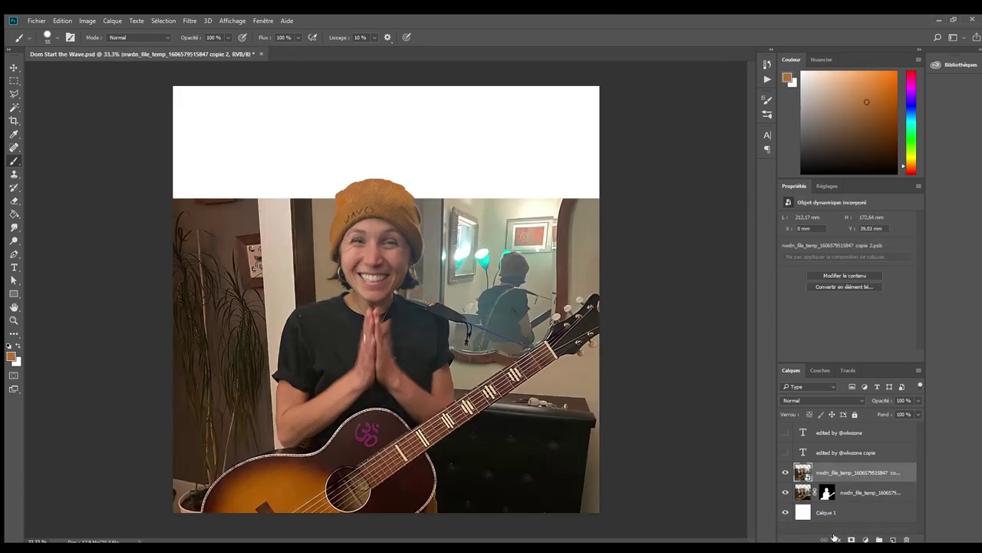
double_click(851, 472)
text(Dom)
key(Return)
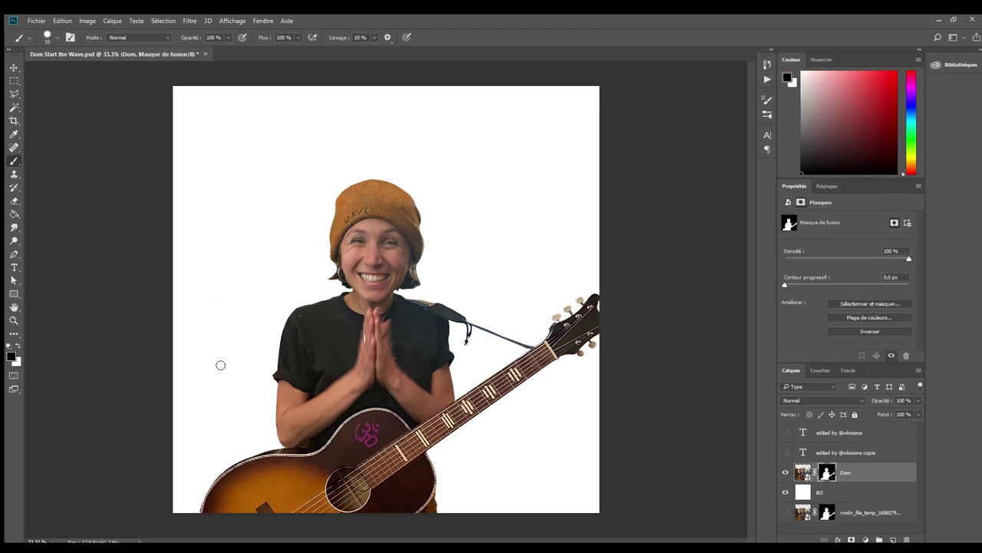
- Enlarge the Dom figure to about 108% and select the BG layer
key(ctrl+t)
drag(606, 146, 634, 156)
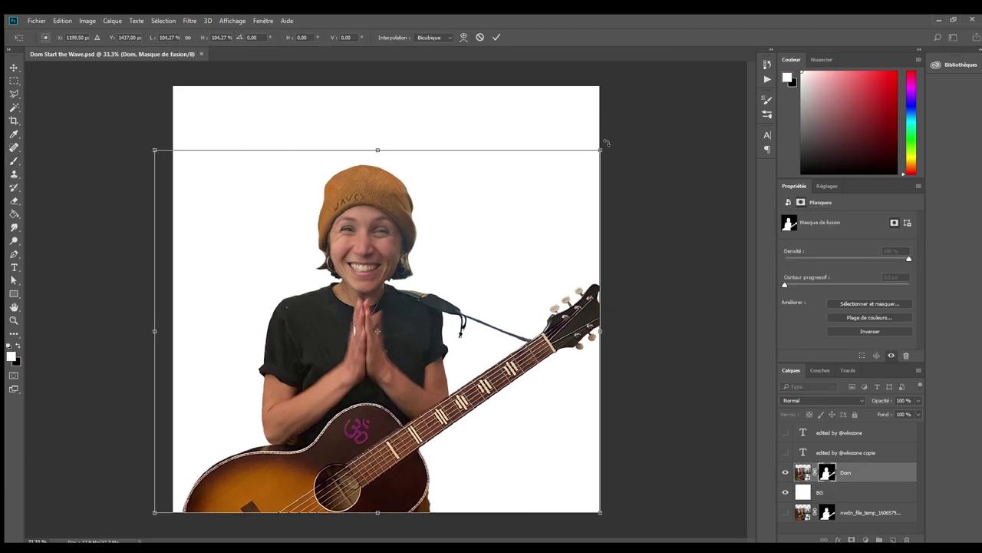
key(Return)
click(815, 490)
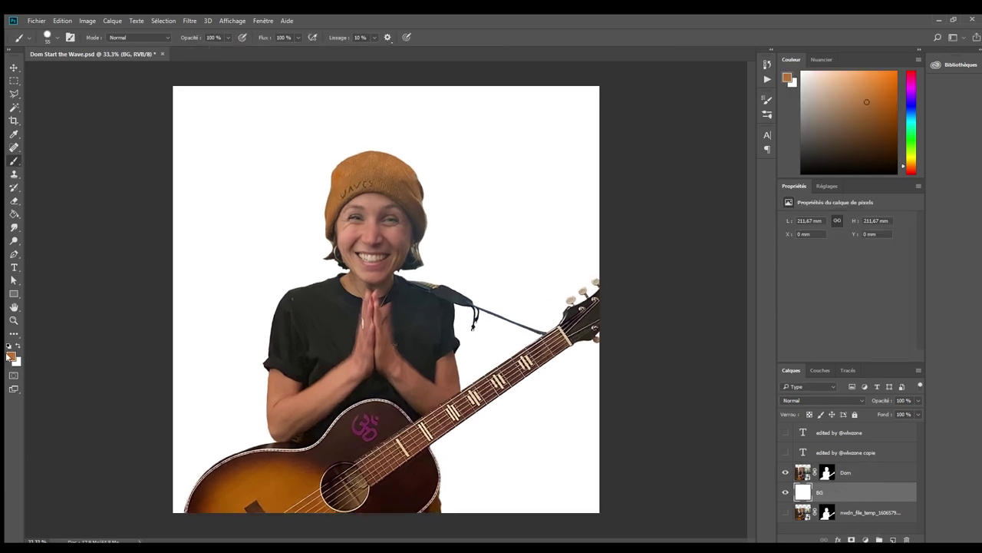
key(i)
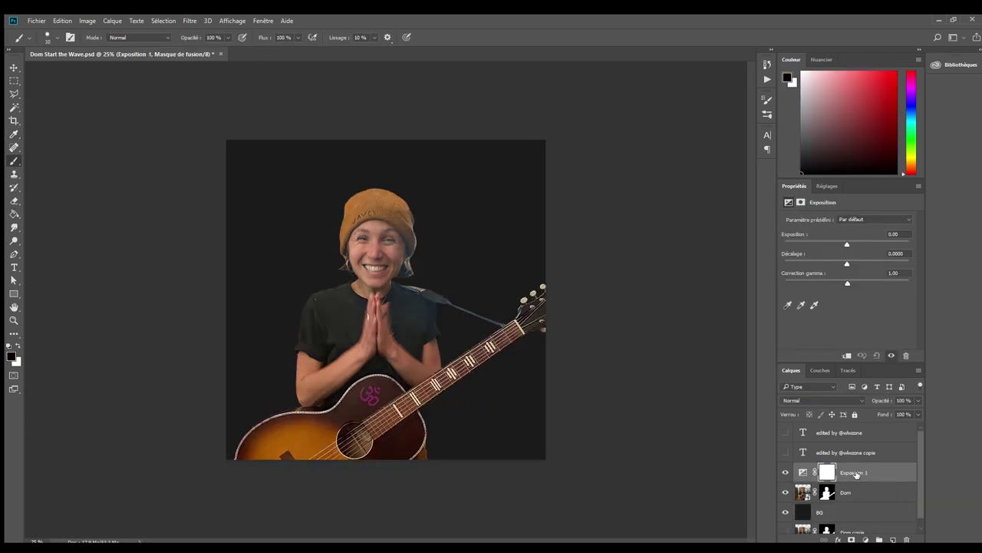
- Tweak the Exposure and gamma sliders, add Levels with white output 174, then select BG
drag(827, 244, 822, 244)
drag(847, 283, 843, 283)
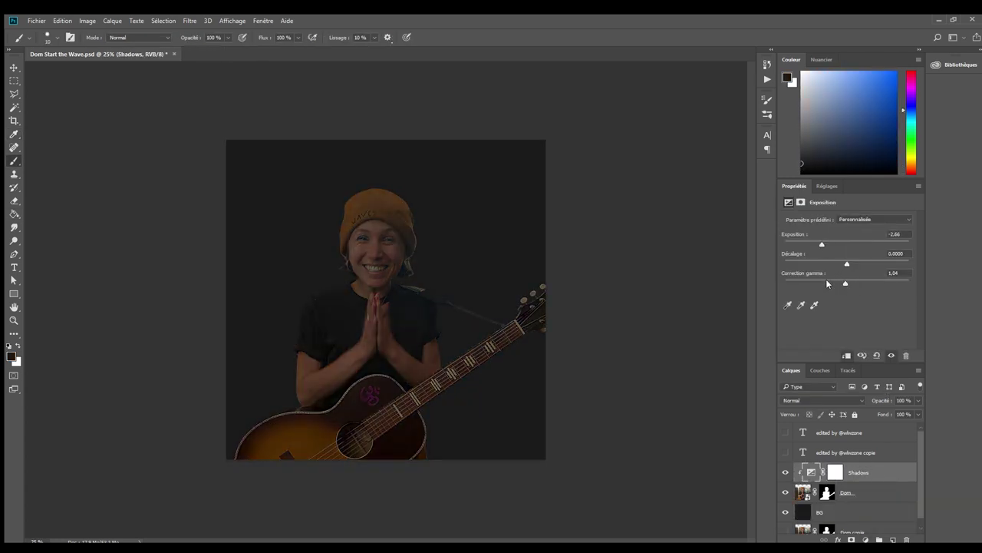
mouse_move(822, 244)
mouse_down()
mouse_move(834, 244)
mouse_move(791, 244)
mouse_up()
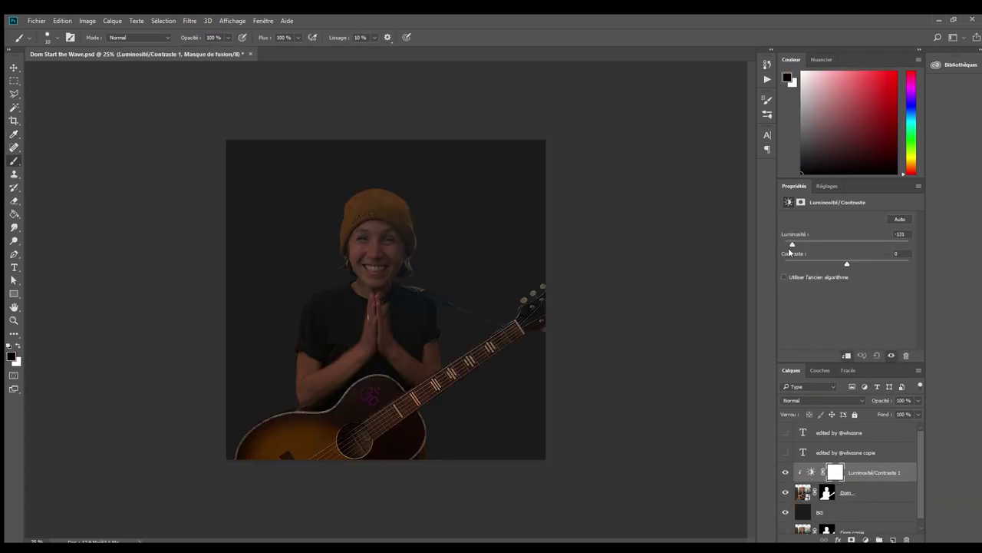
click(865, 540)
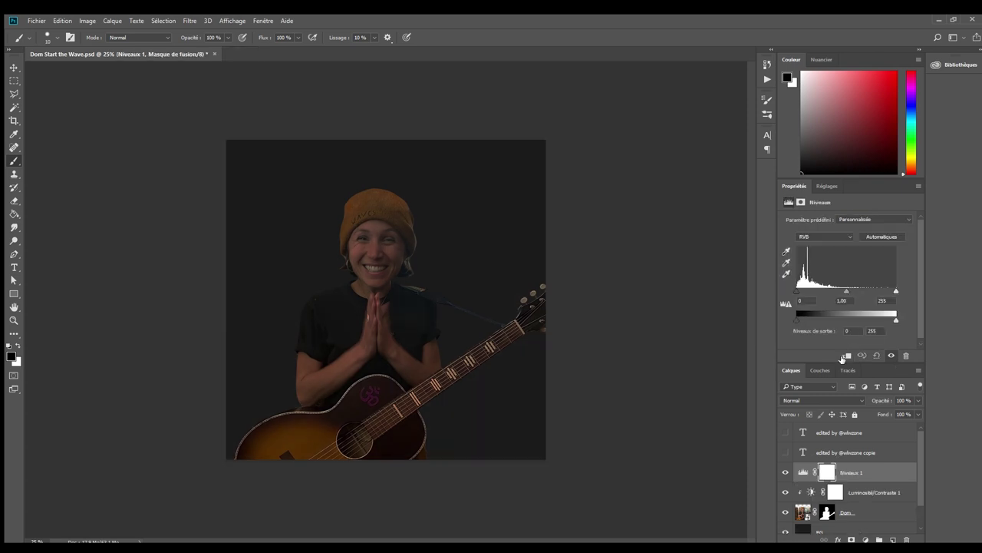
drag(798, 291, 796, 291)
drag(895, 319, 864, 319)
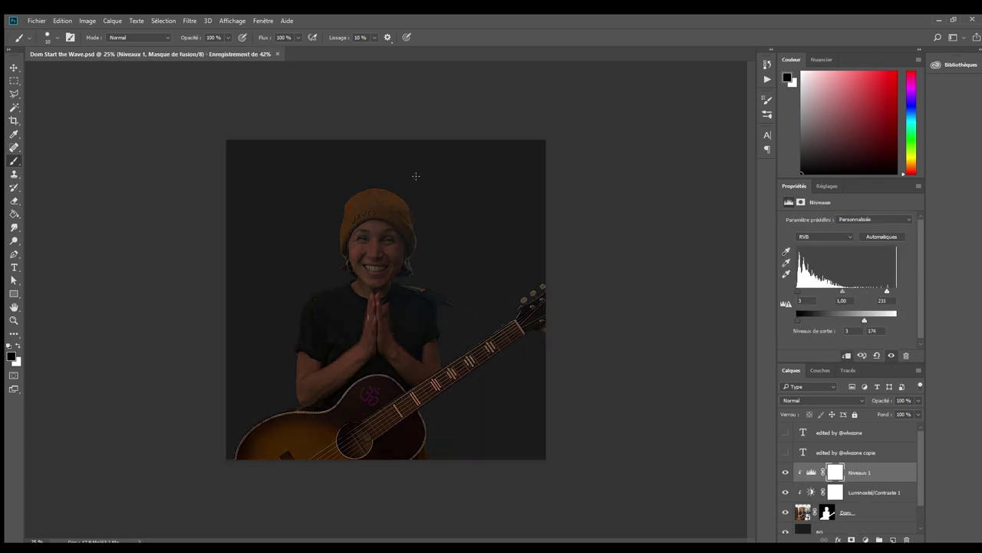
click(819, 531)
- Fill BG black, place the fire image, and tint it cyan with Hue/Saturation
key(alt+BackSpace)
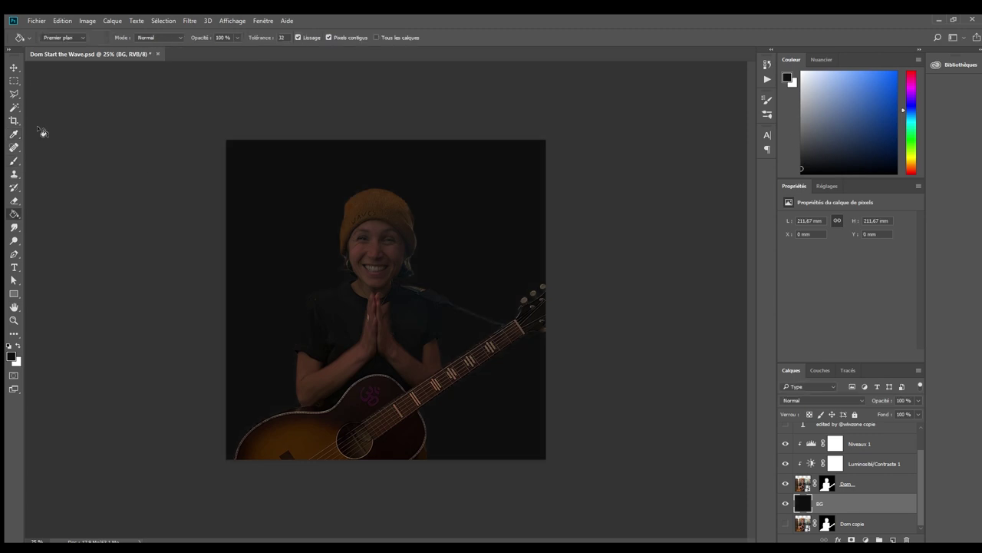
key(v)
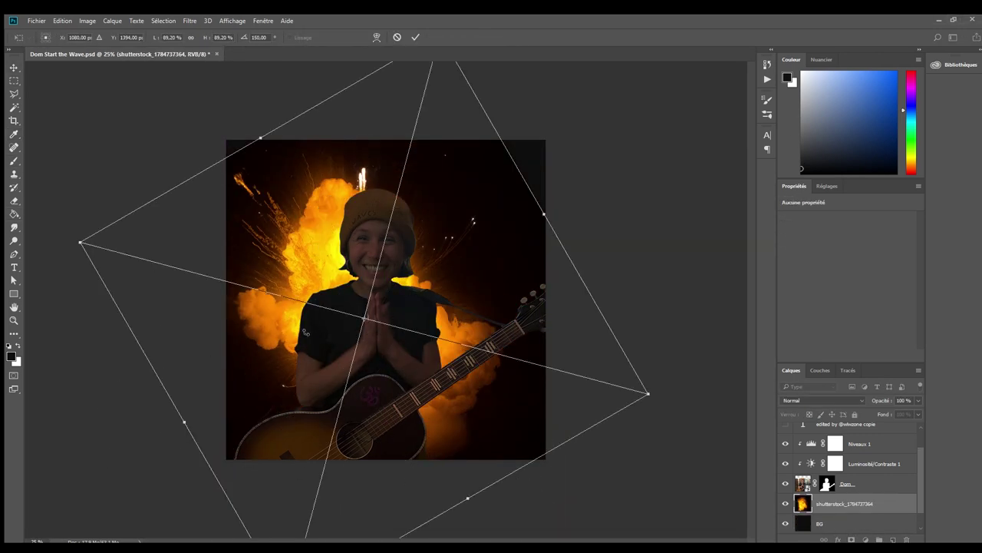
key(Return)
click(829, 307)
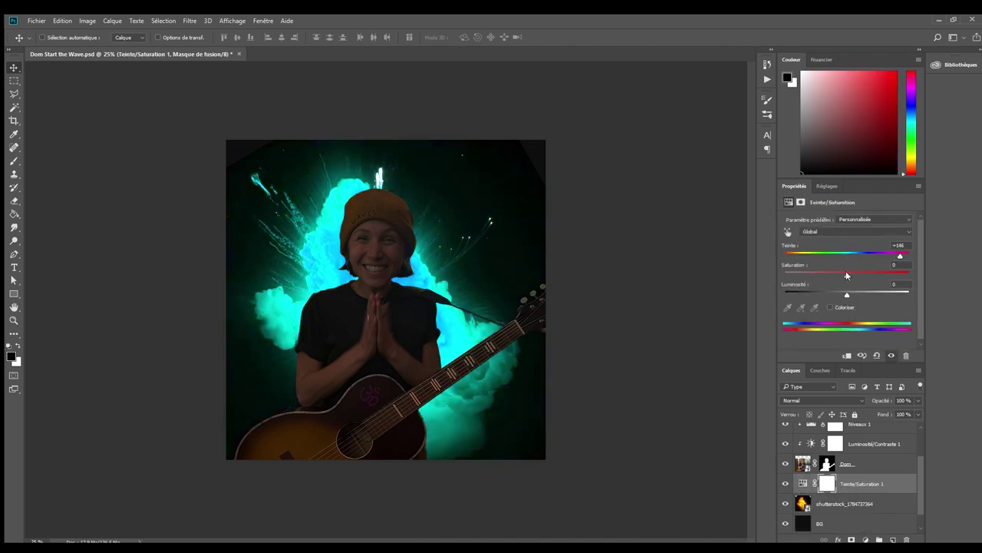
drag(856, 254, 901, 273)
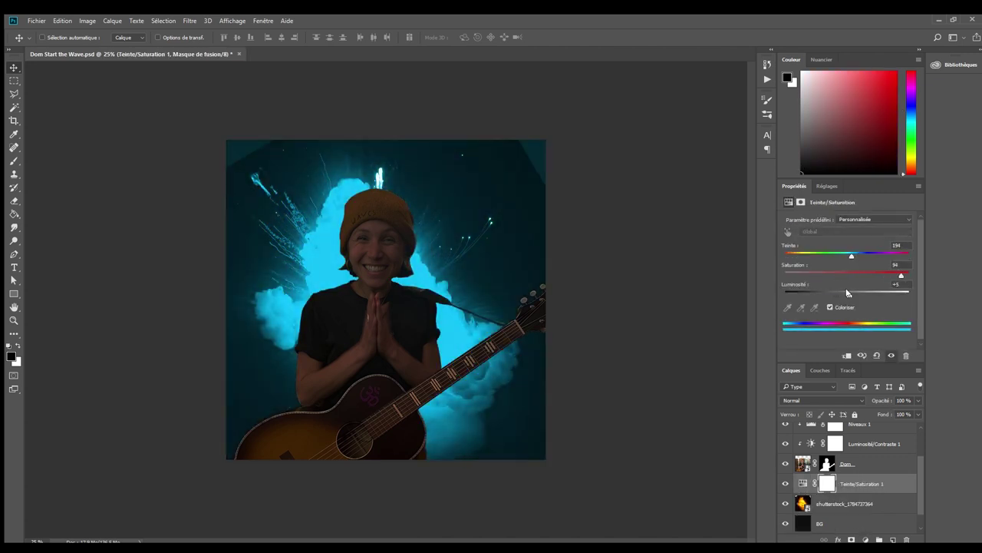
- Set the fire layer's blend mode to Lighten at 80% opacity
key(shift+alt+o)
key(shift+minus)
click(844, 503)
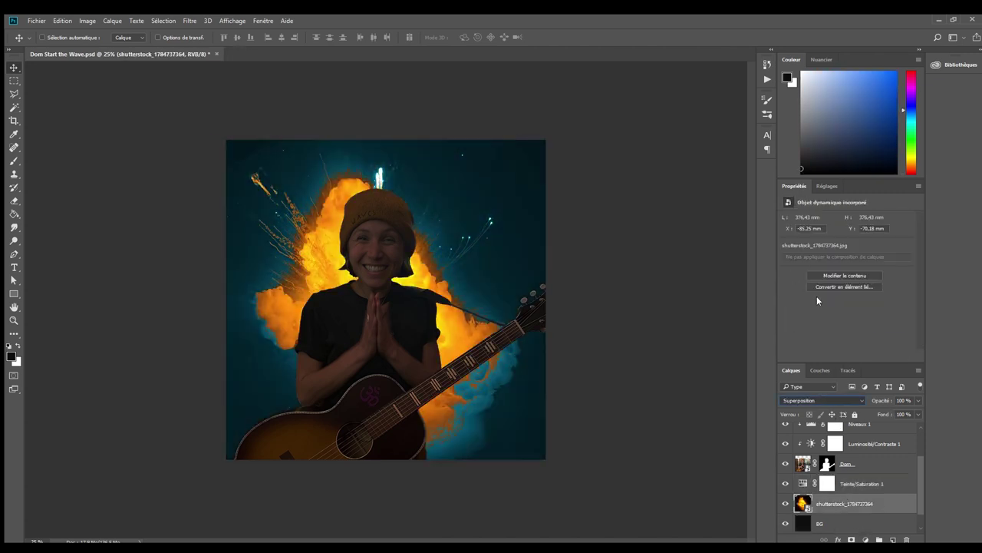
click(858, 483)
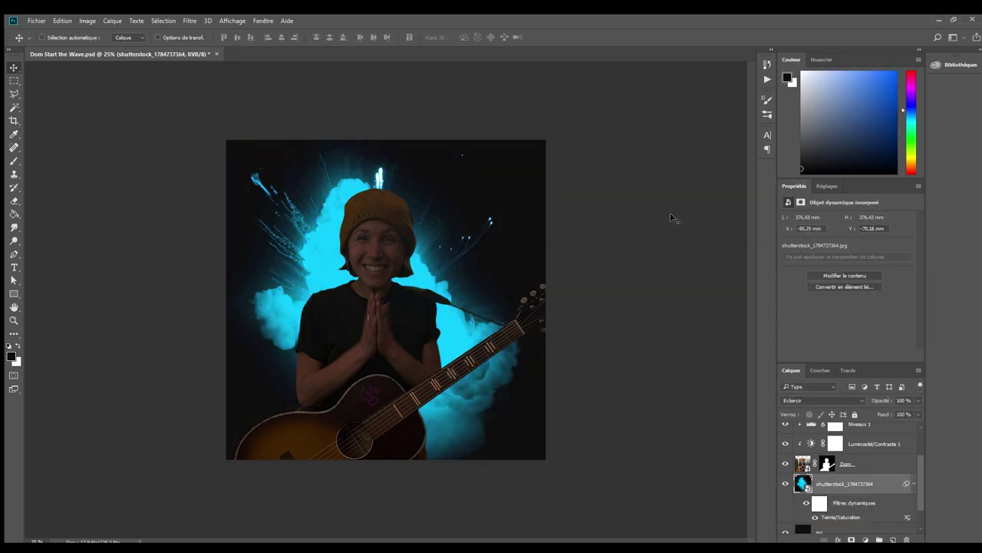
text(80)
click(851, 540)
- Paint black on the smoke layer's mask to hide the sparks and fade the smoke to a soft glow
key(b)
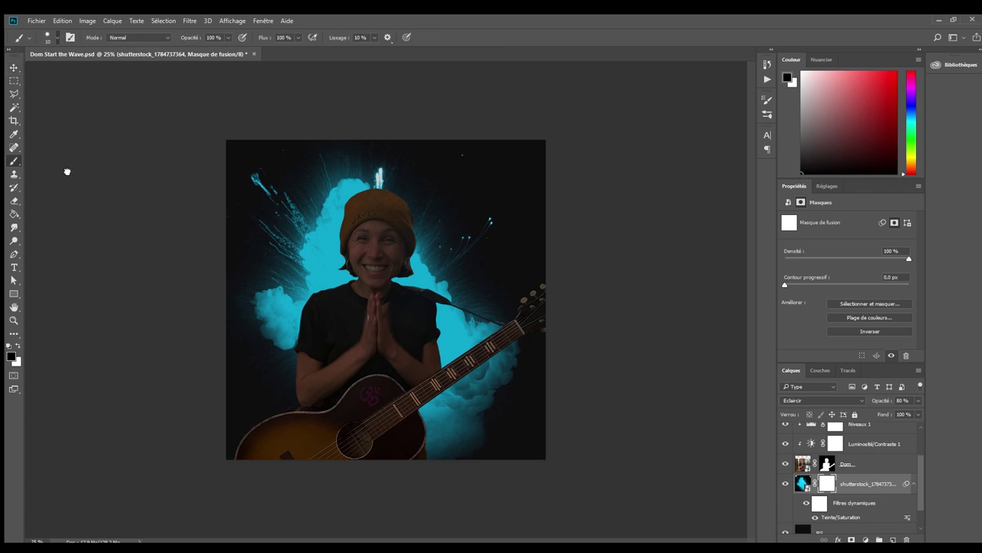
drag(292, 261, 438, 248)
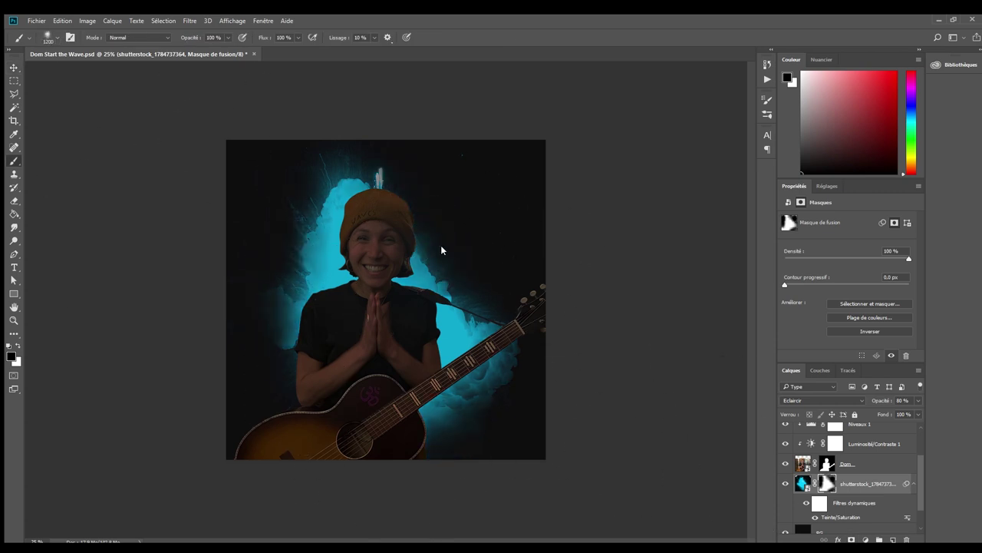
drag(236, 186, 353, 181)
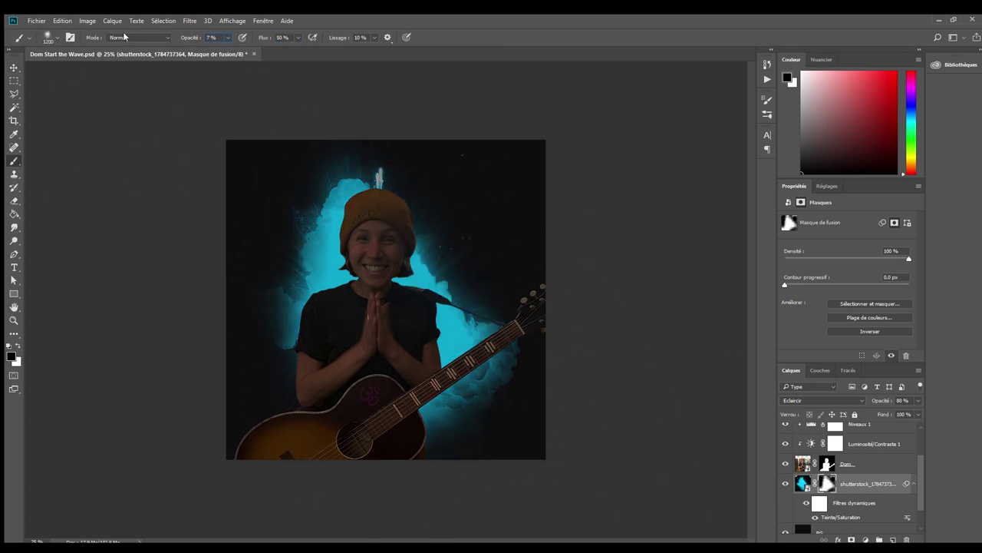
drag(292, 330, 361, 184)
drag(461, 231, 430, 361)
drag(330, 192, 368, 384)
drag(445, 254, 441, 323)
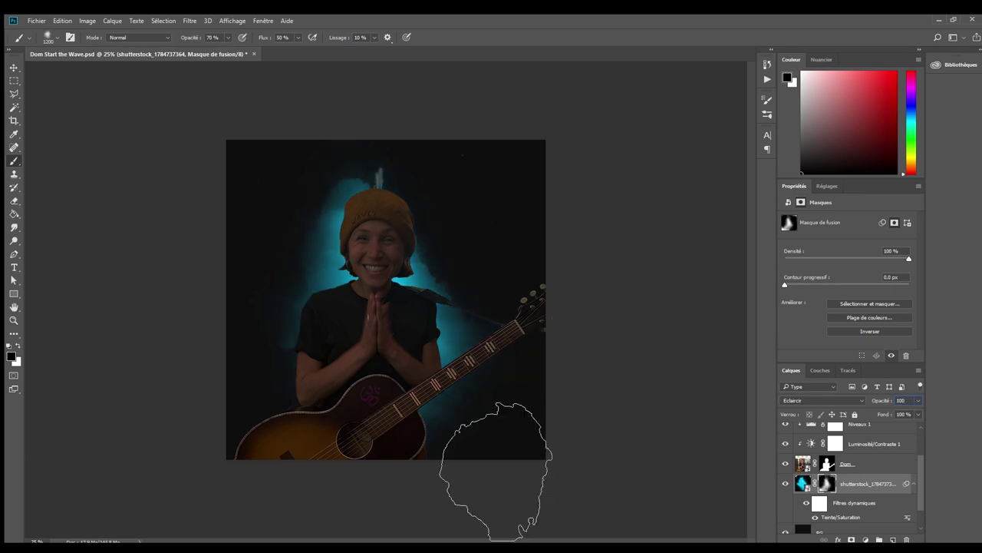
- Set the smoke layer opacity to 90% and save the document
key(x)
key(v)
key(ctrl+plus)
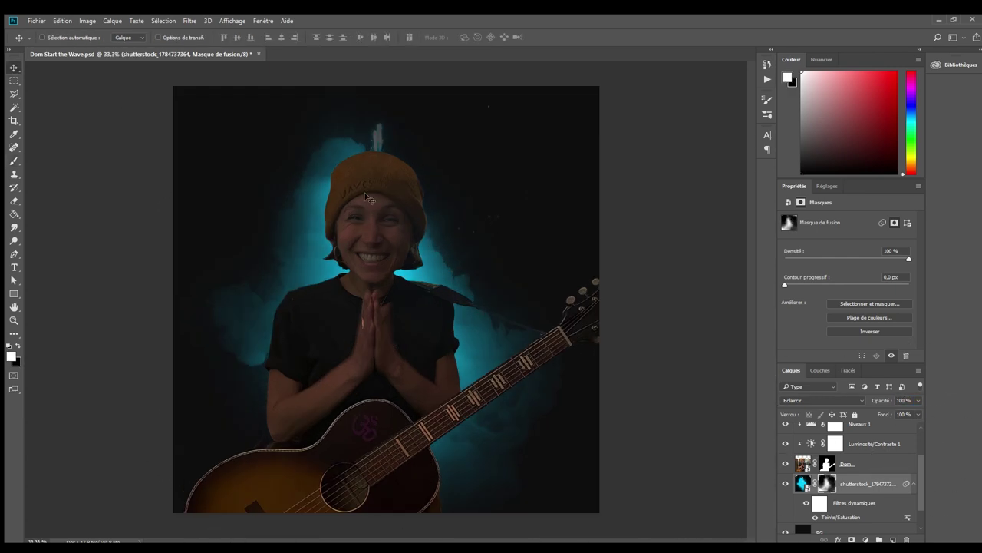
key(9)
key(m)
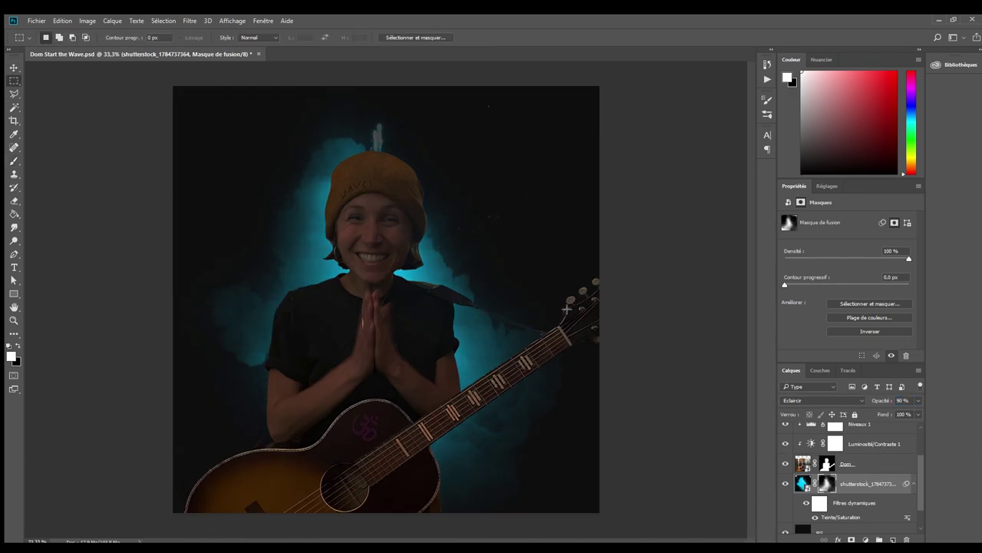
key(v)
key(ctrl+s)
- Reset the Niveaux 1 midtones and bend the new highlights curve into a hump
key(alt+bracketright)
key(alt+bracketright)
key(alt+bracketright)
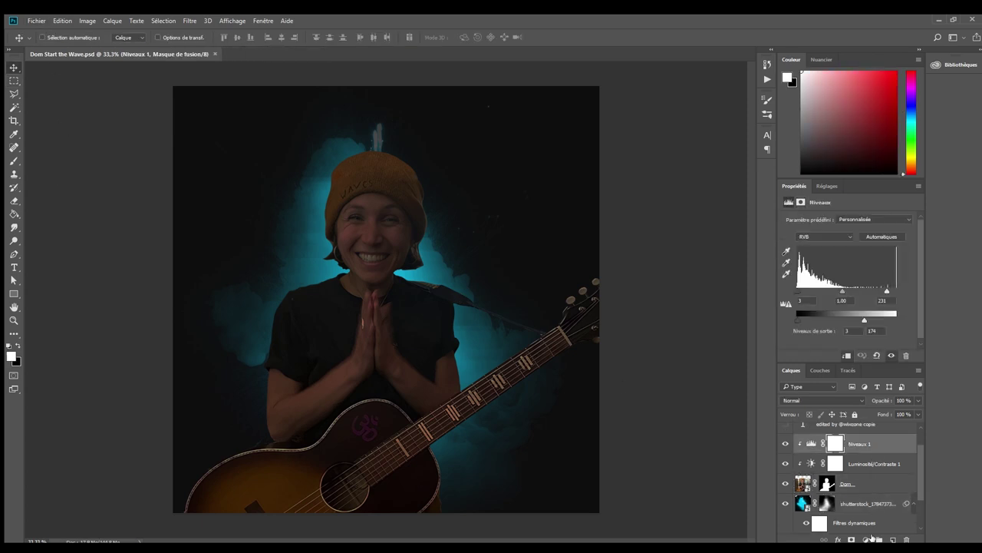
key(ctrl+z)
mouse_move(858, 286)
mouse_down()
mouse_move(845, 296)
mouse_move(838, 289)
mouse_up()
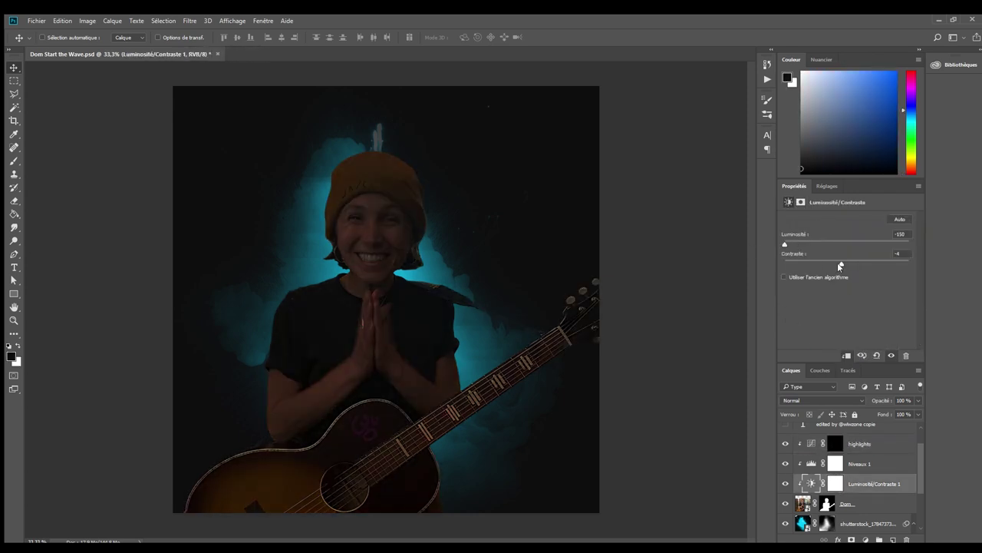
- Lower the Brightness/Contrast contrast slightly and add empty layer Calque 1 above highlights
drag(847, 264, 835, 263)
click(860, 444)
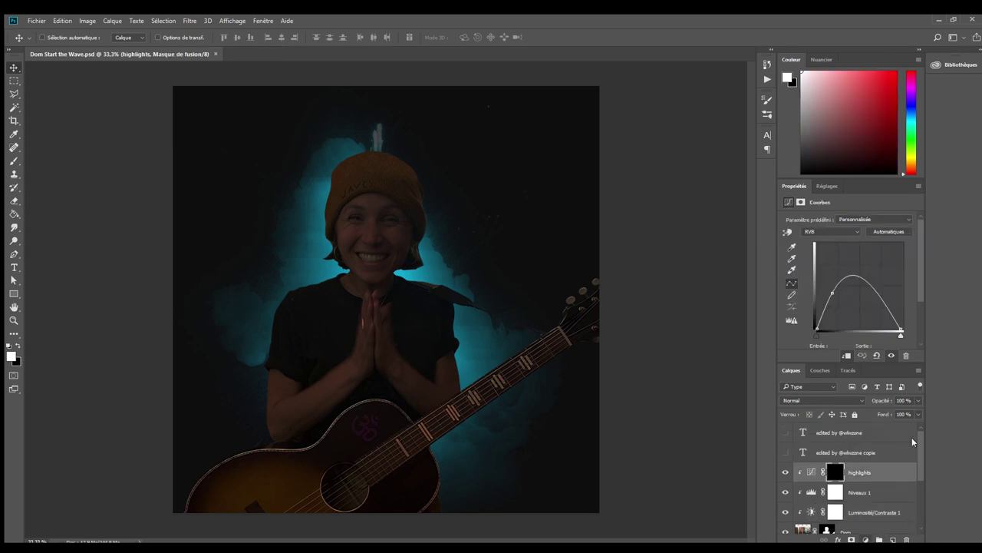
key(ctrl+minus)
key(g)
key(x)
key(i)
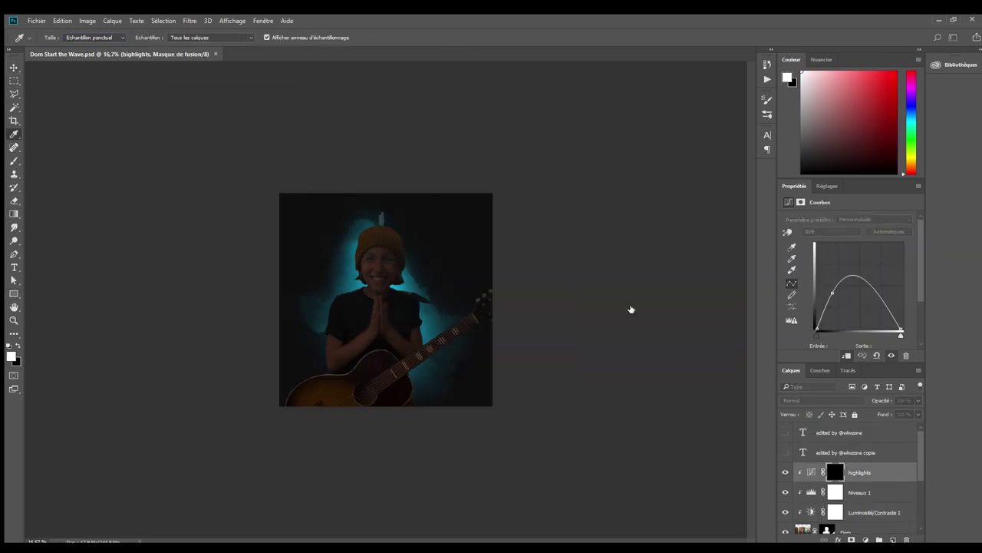
key(x)
key(ctrl+shift+alt+n)
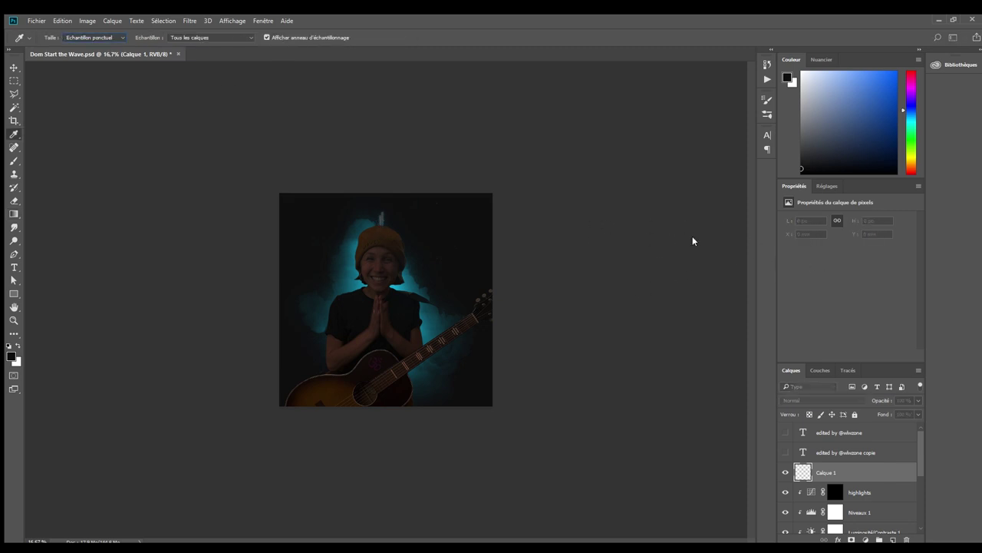
- Draw a radial teal glow, move it beside the guitar neck, and name it Light
key(g)
drag(388, 399, 388, 231)
key(ctrl+z)
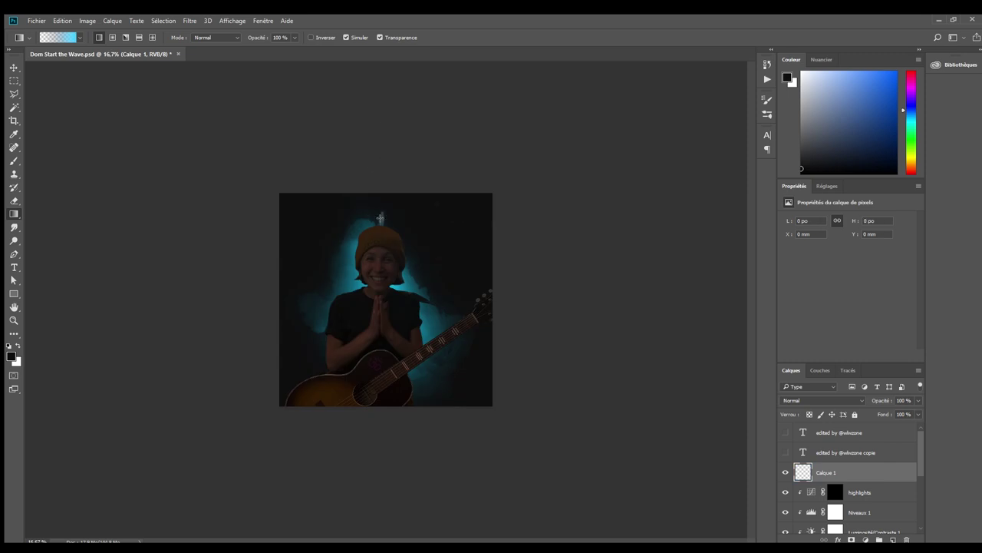
drag(390, 192, 391, 216)
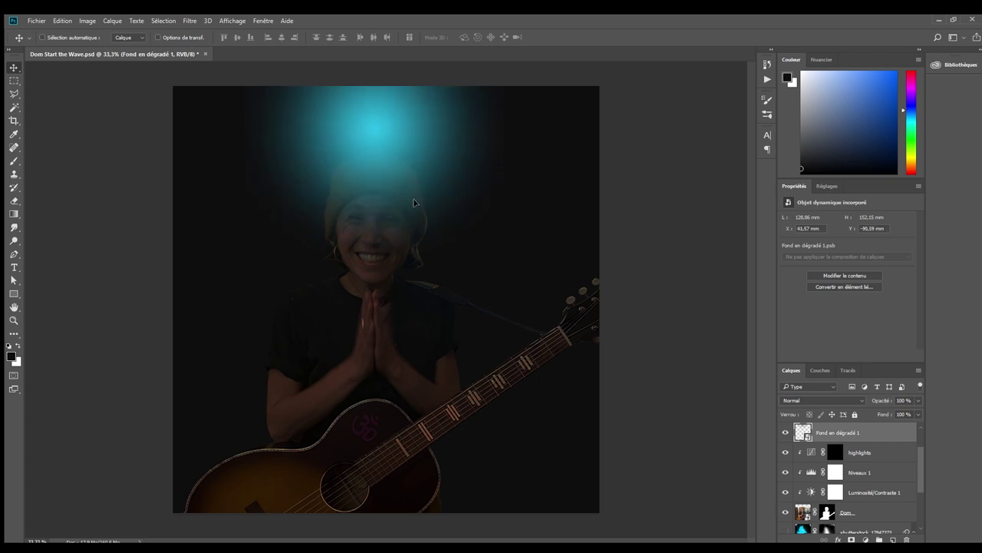
drag(414, 203, 581, 335)
click(827, 435)
text(Light)
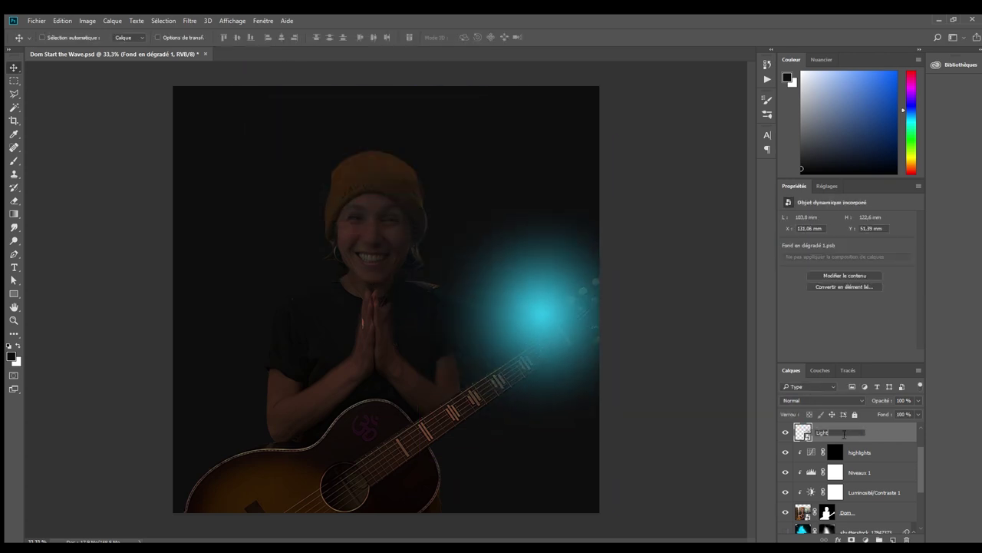
key(Return)
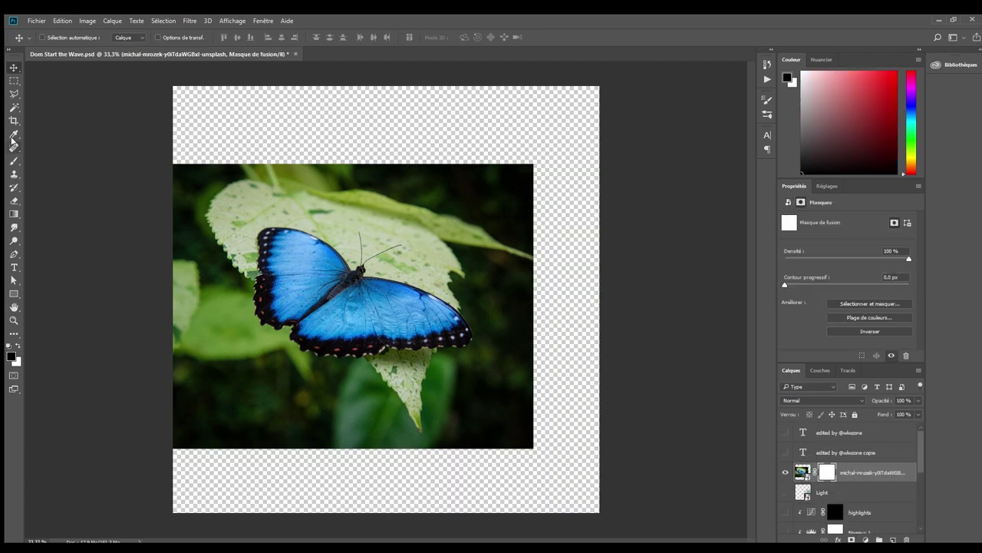
- Paint the butterfly on its mask, then invert it so only the butterfly shows
mouse_move(341, 345)
mouse_down()
mouse_move(274, 263)
mouse_move(420, 326)
mouse_up()
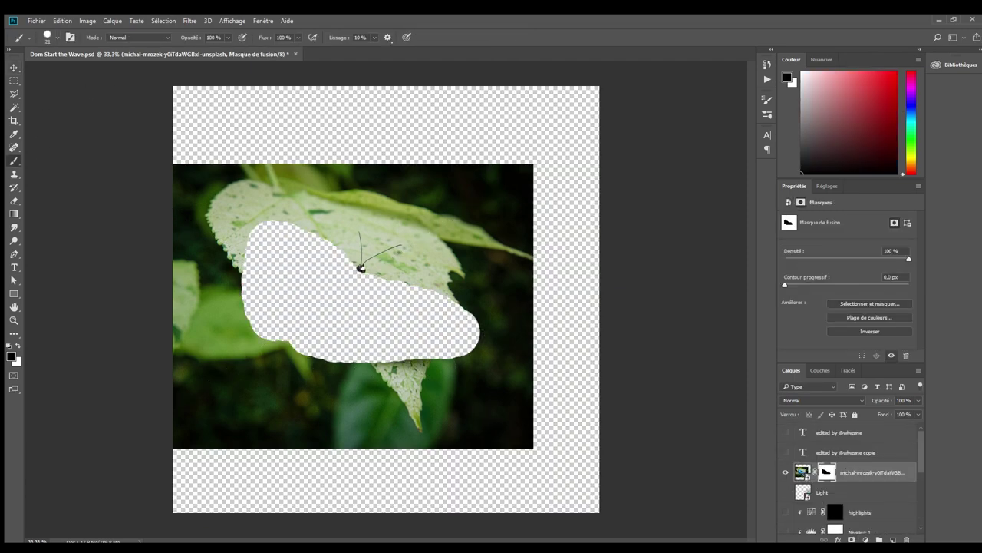
key(ctrl+plus)
key(ctrl+i)
scroll(368, 150, up, 1)
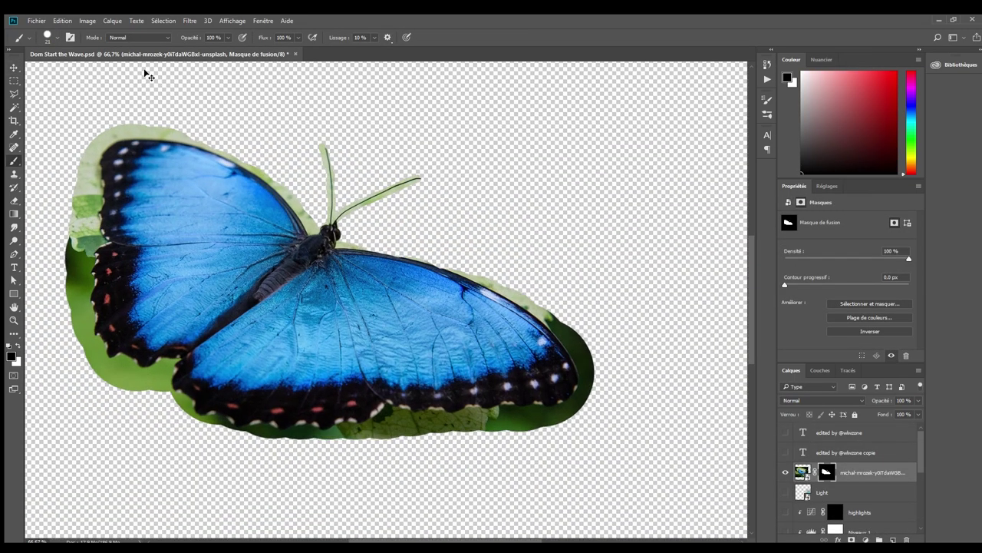
scroll(376, 191, up, 2)
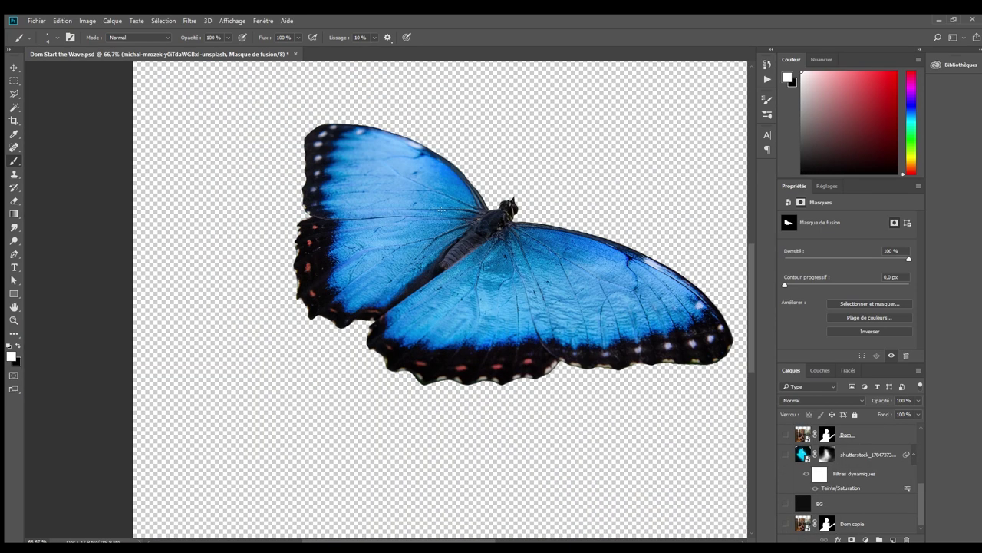
- Zoom in and repaint the mask in white along the antennae to restore them
drag(360, 318, 243, 172)
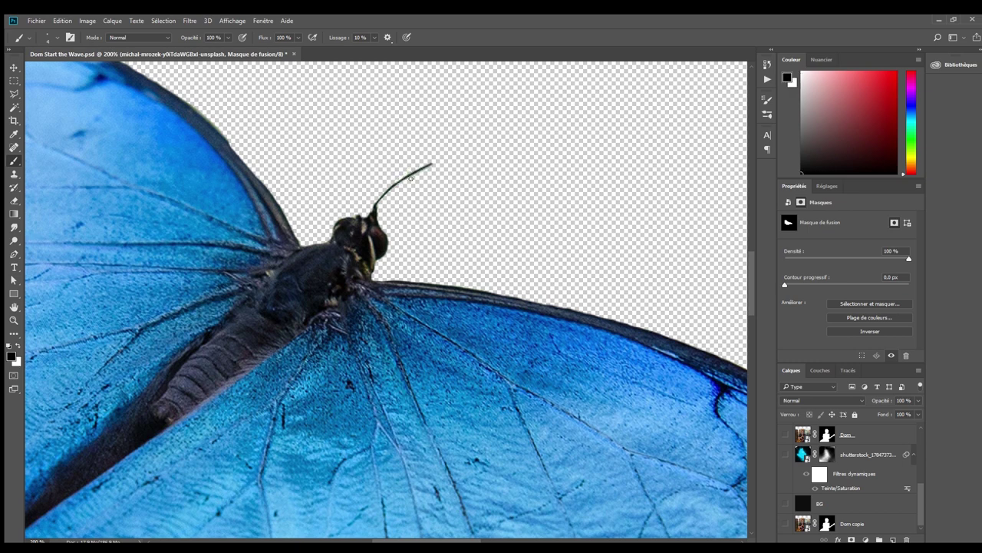
drag(410, 179, 365, 220)
key(x)
drag(436, 182, 371, 216)
drag(436, 184, 412, 195)
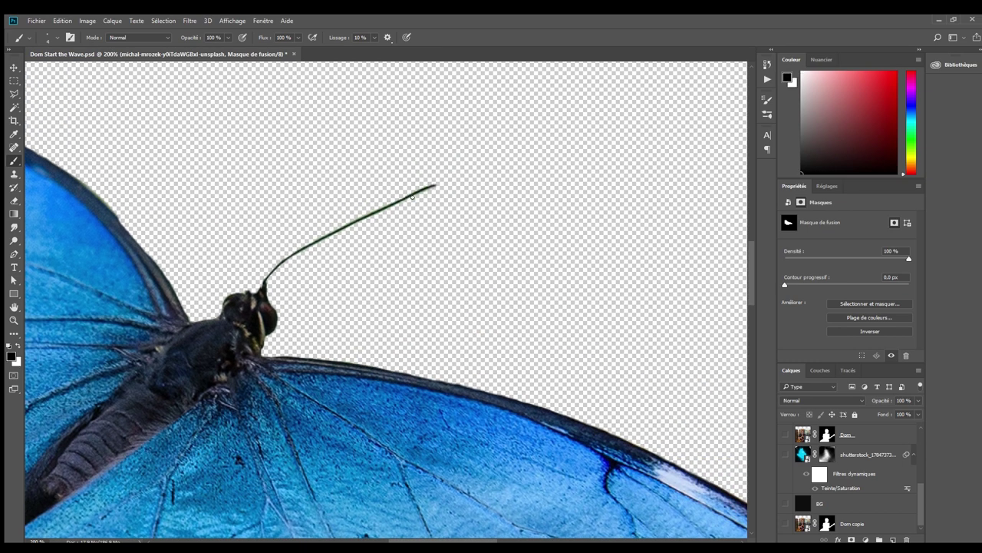
drag(237, 285, 254, 255)
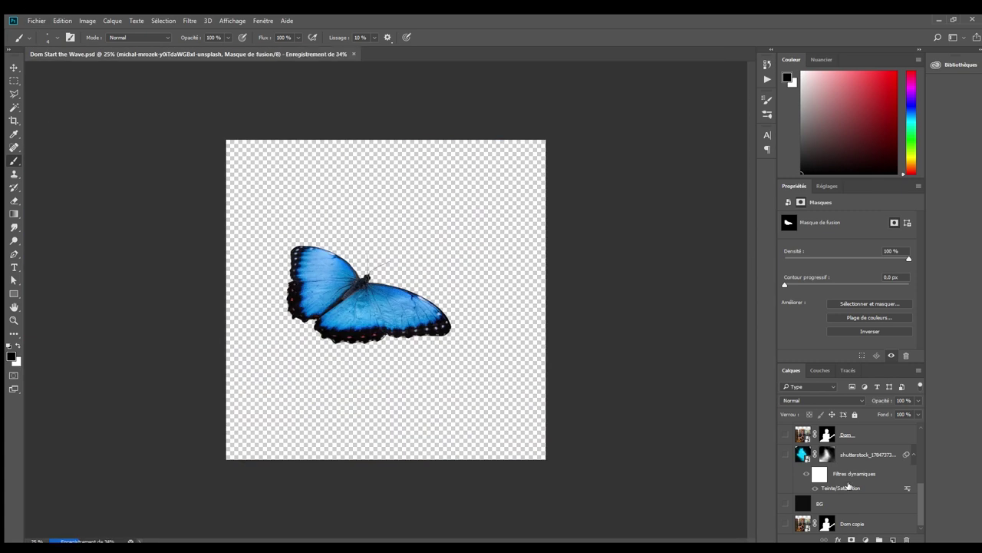
- Shrink the butterfly, add a clipped Exposure adjustment, and move it with its Light glow onto the guitar neck
key(ctrl+t)
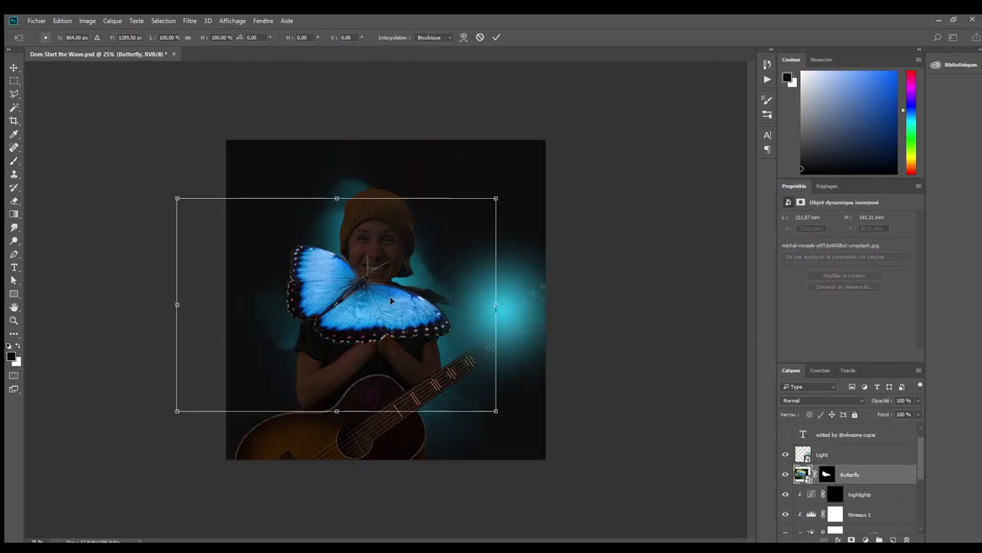
drag(351, 285, 472, 307)
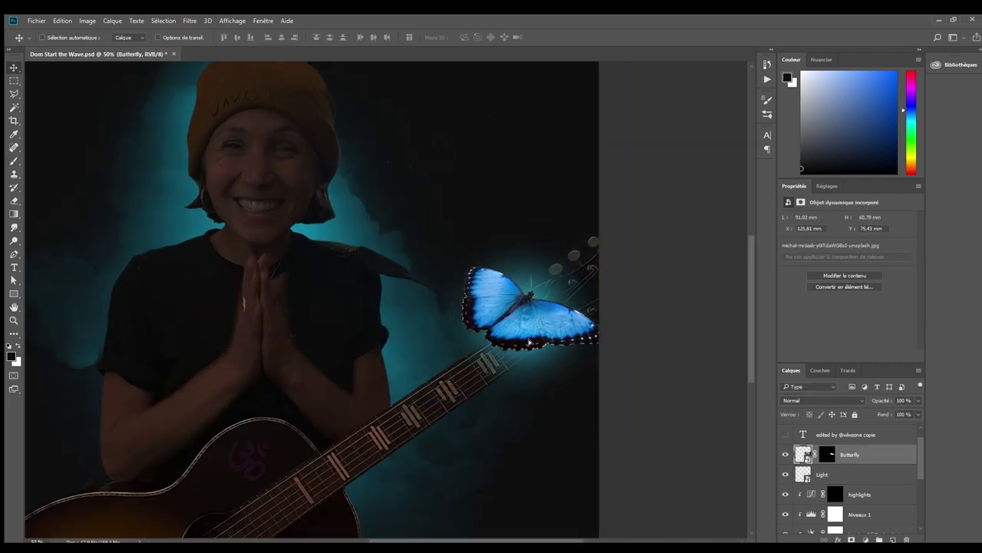
key(ctrl+t)
drag(646, 417, 618, 418)
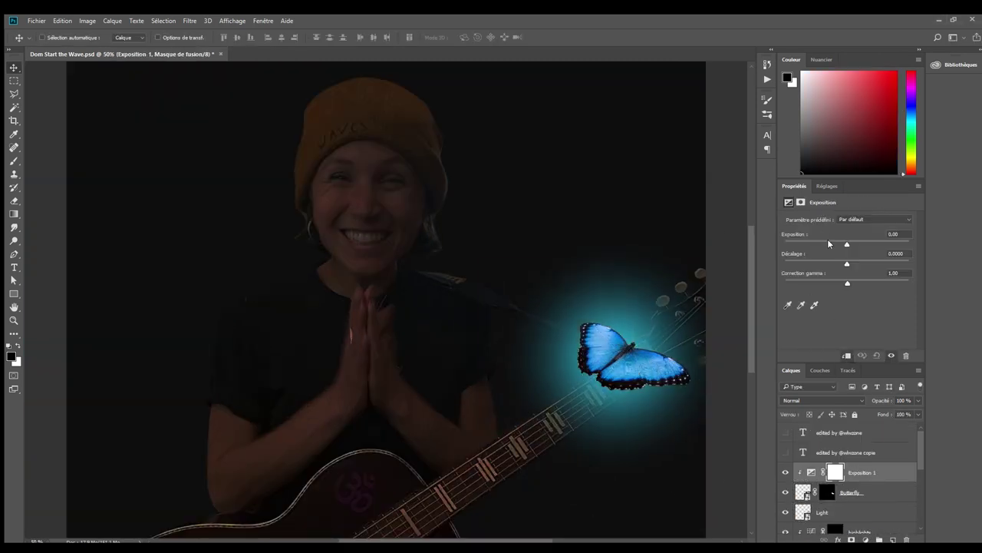
key(b)
key(x)
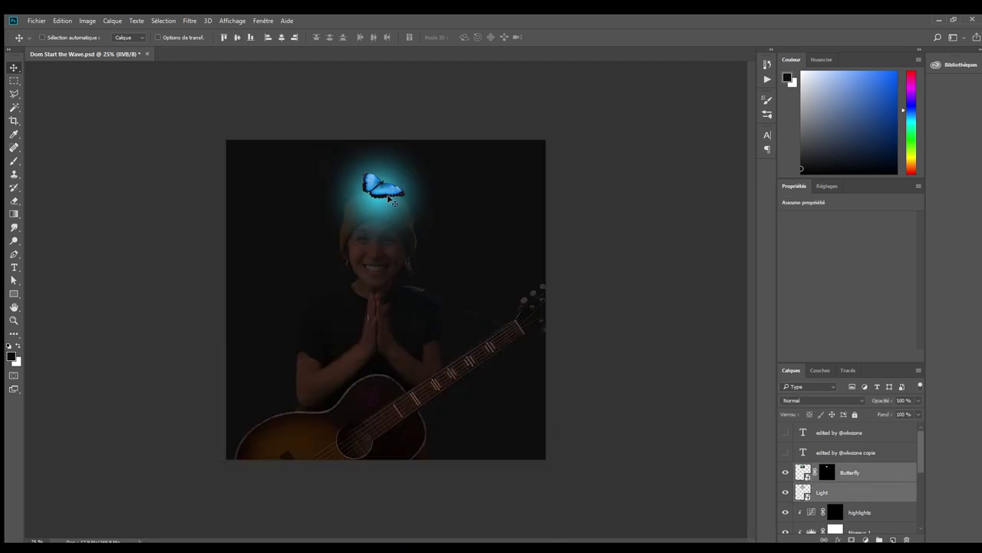
drag(390, 199, 515, 340)
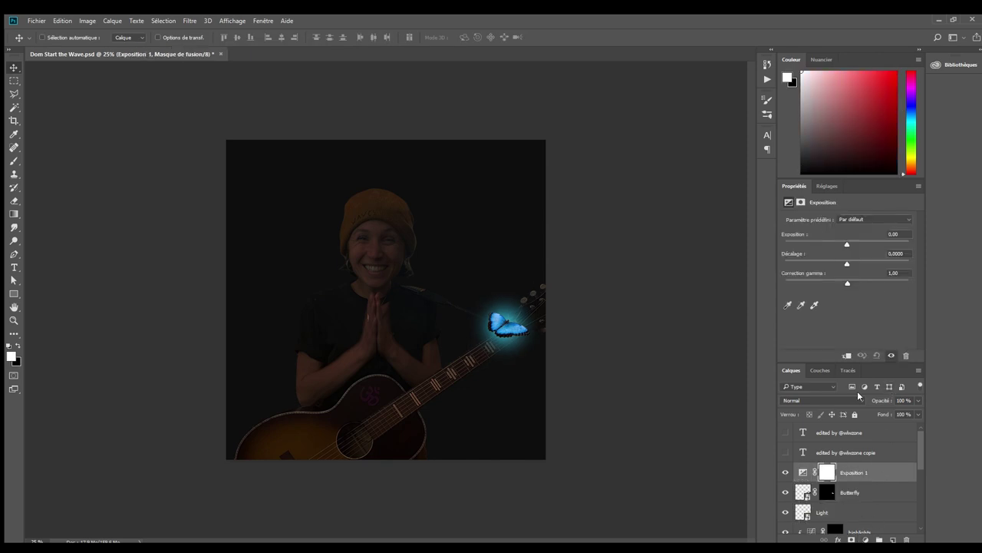
- Darken the butterfly with an Exposure adjustment clipped to the Butterfly layer
drag(846, 244, 817, 245)
key(ctrl+alt+g)
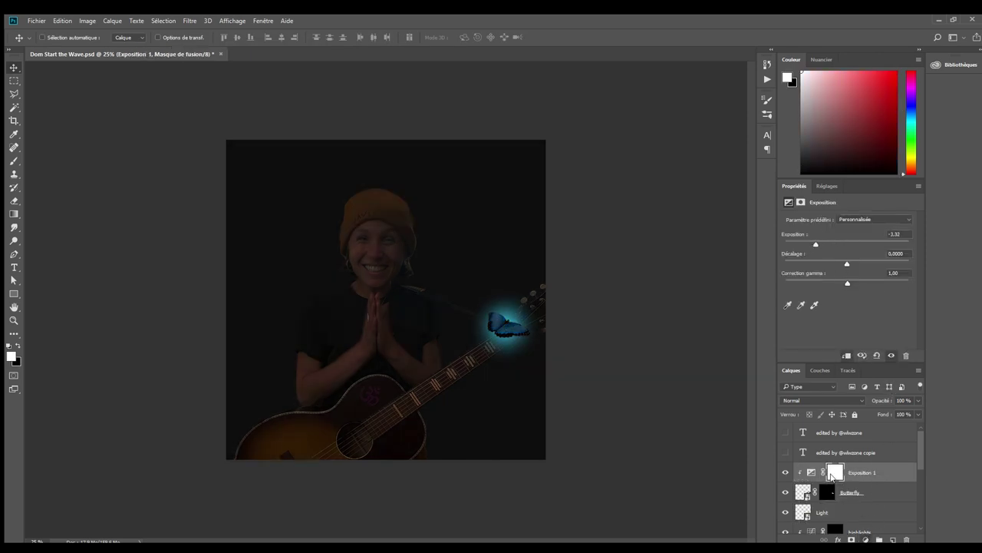
key(b)
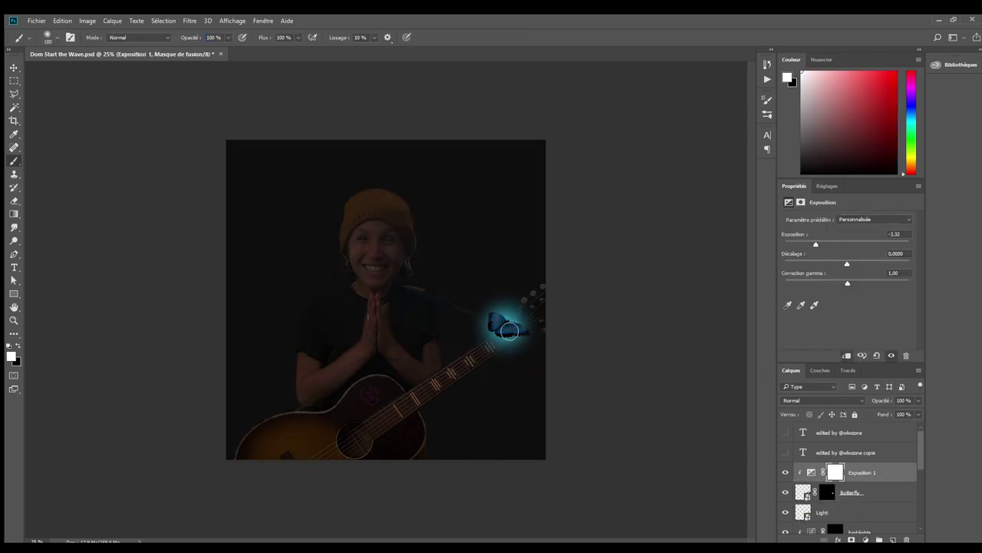
key(x)
key(ctrl+plus)
key(alt+bracketleft)
key(i)
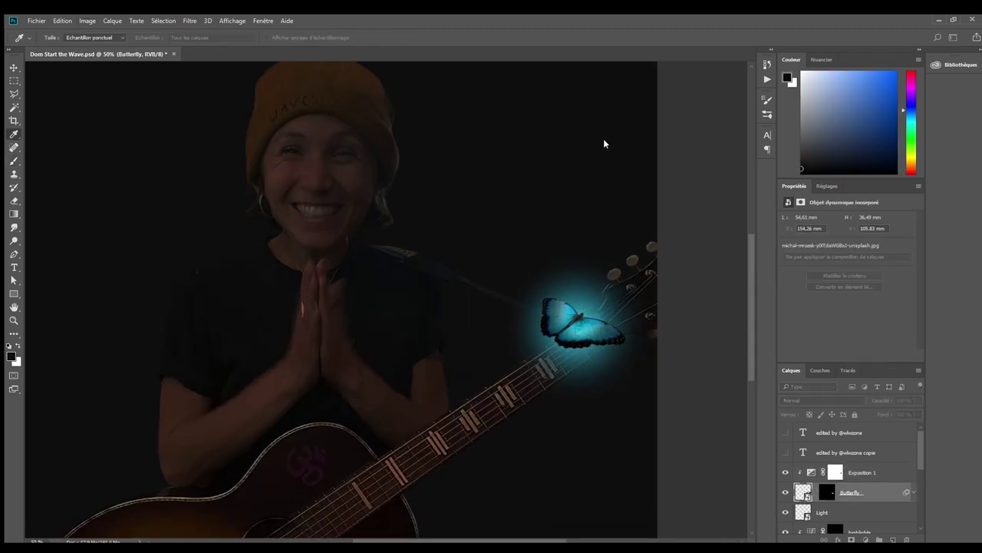
- Try a colorized blue Hue/Saturation adjustment on the butterfly, then delete it
key(b)
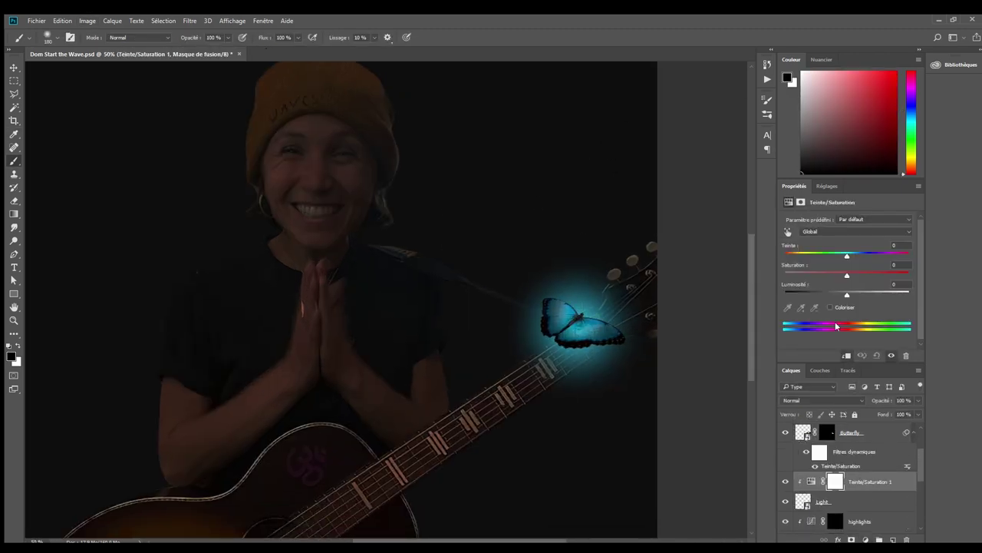
click(829, 307)
drag(847, 254, 859, 254)
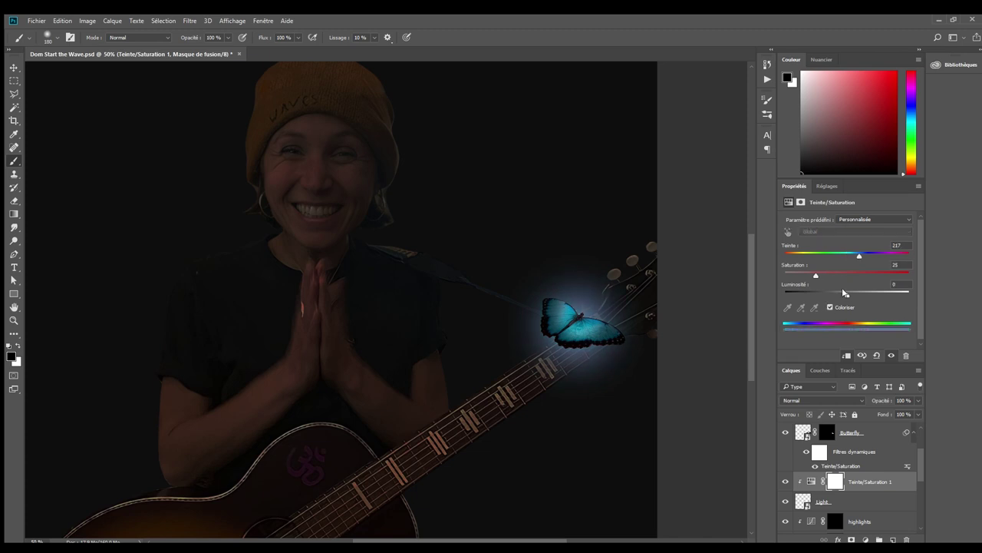
click(843, 307)
key(ctrl+minus)
key(ctrl+plus)
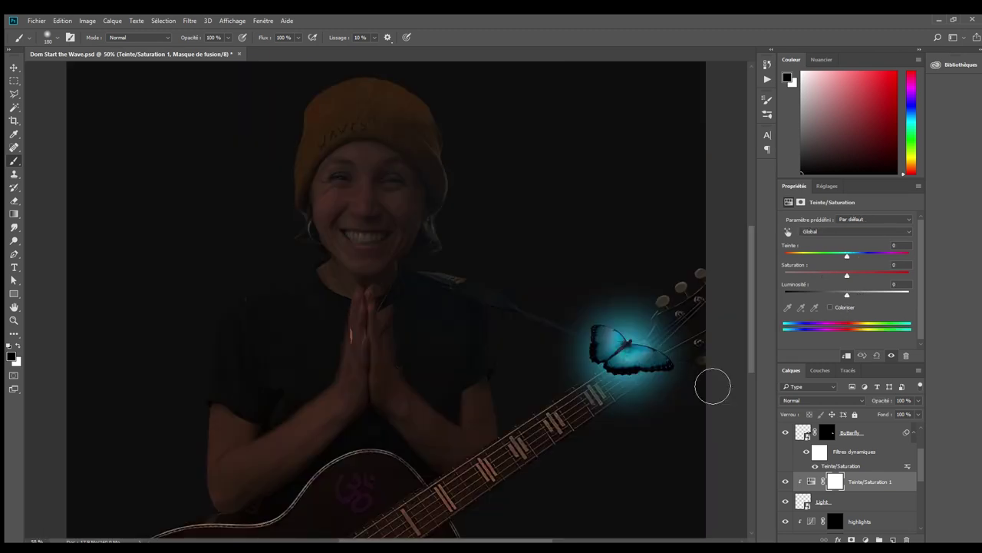
key(Delete)
- Paint the Light mask black and white to dim the blue glow around the butterfly
drag(640, 381, 684, 390)
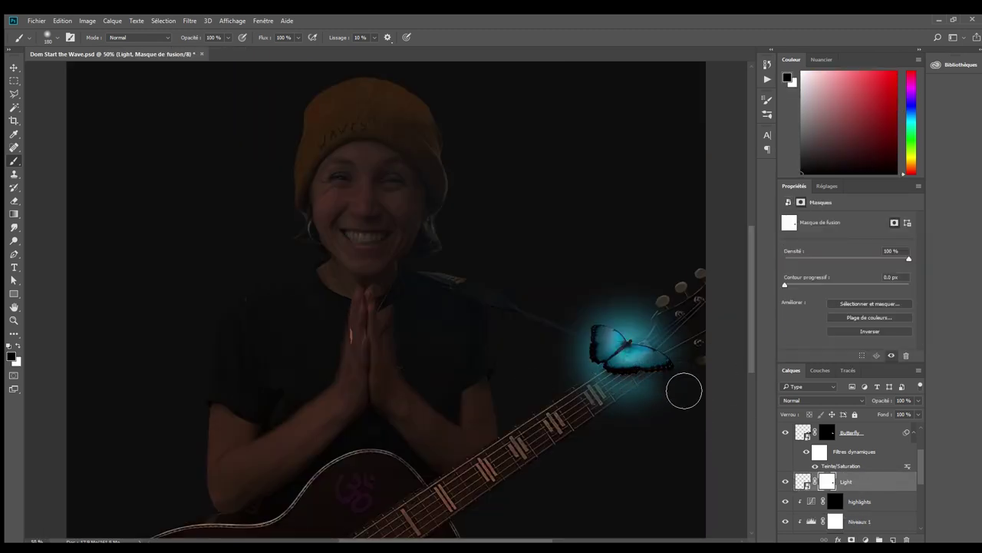
key(x)
key(x)
mouse_move(586, 404)
mouse_down()
mouse_move(620, 357)
mouse_move(588, 346)
mouse_up()
key(x)
key(x)
key(x)
drag(580, 381, 673, 381)
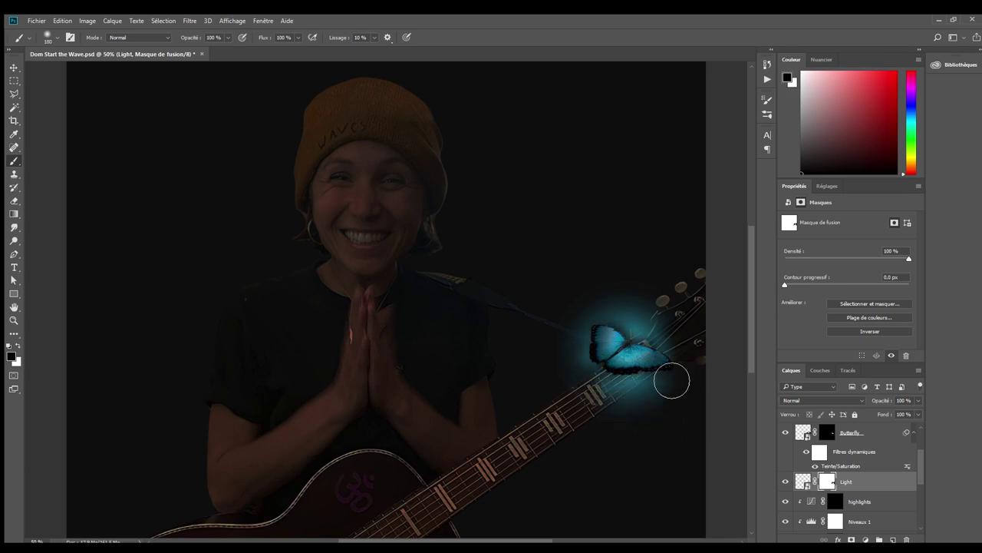
drag(601, 418, 436, 411)
- Delete the Light glow layer, restore it with undo, and start transforming it
key(Delete)
key(ctrl+minus)
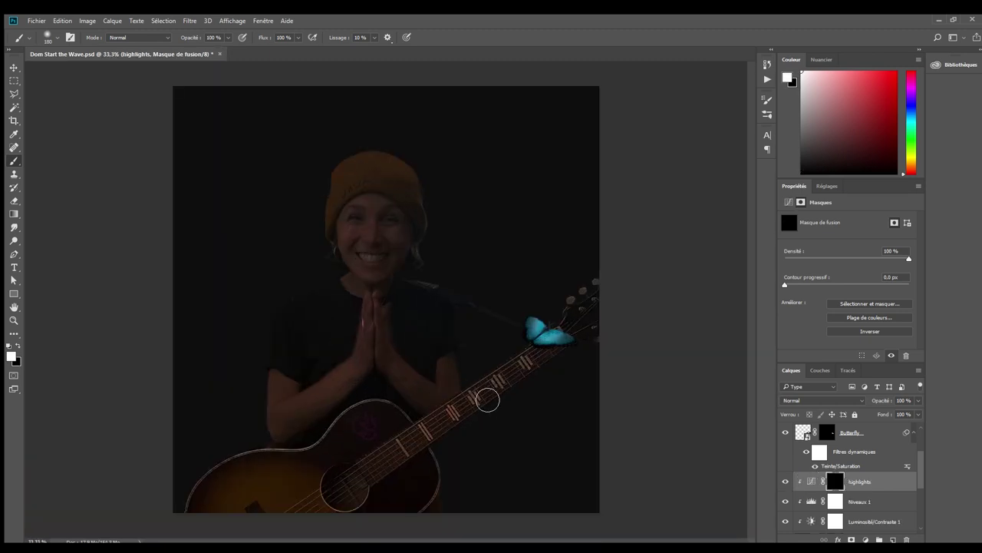
key(ctrl+z)
key(ctrl+minus)
key(ctrl+t)
key(ctrl+minus)
- Cancel rotating the glow layer and delete it
drag(175, 258, 338, 410)
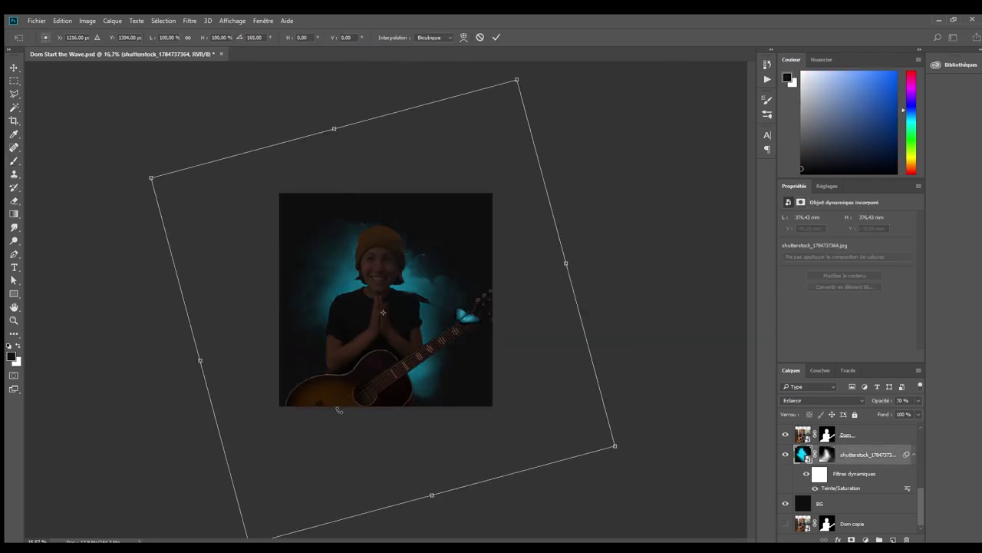
key(Escape)
key(Delete)
key(ctrl+plus)
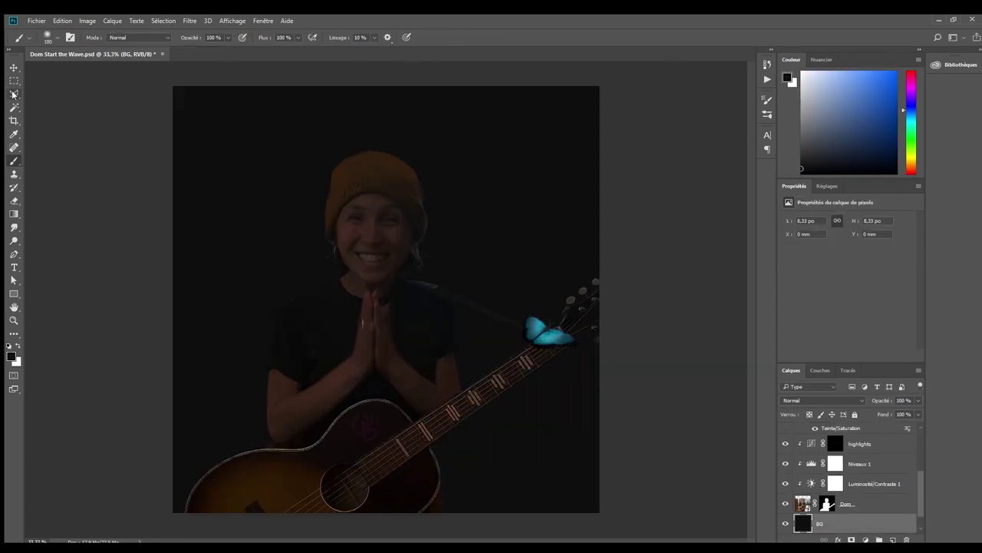
- Add a Gradient Fill layer, bright at the top and repositioned toward darker teal
click(13, 134)
key(ctrl+z)
key(ctrl+z)
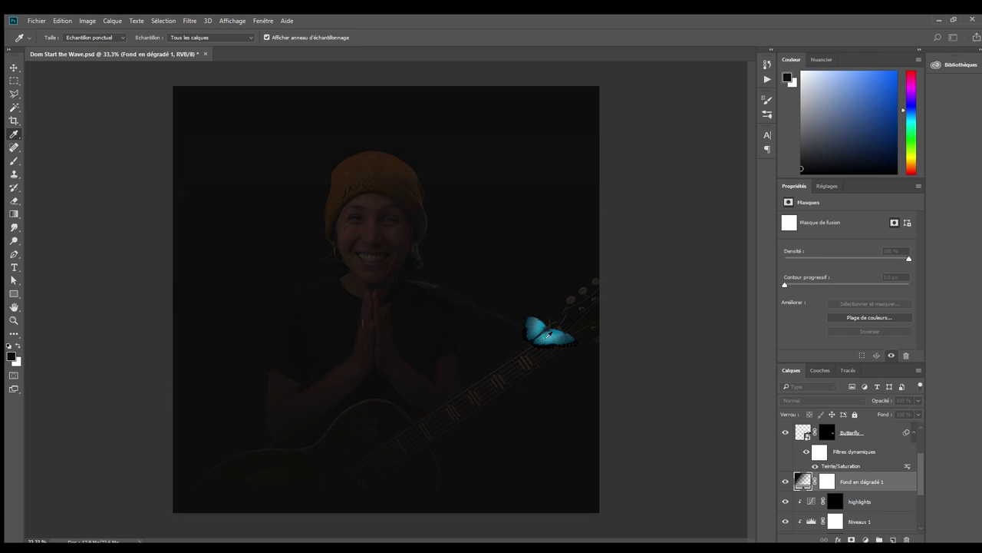
key(ctrl+z)
key(ctrl+z)
key(ctrl+minus)
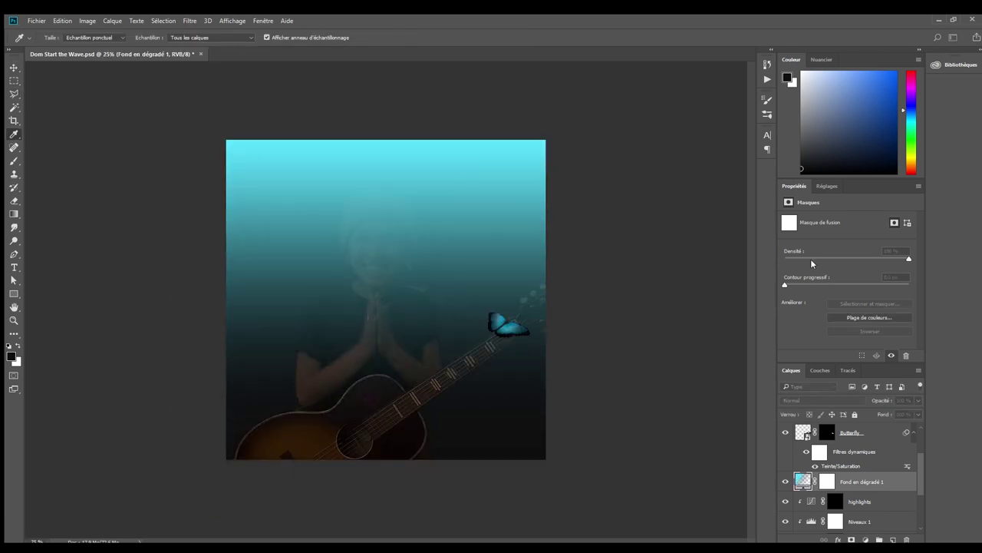
drag(616, 282, 449, 177)
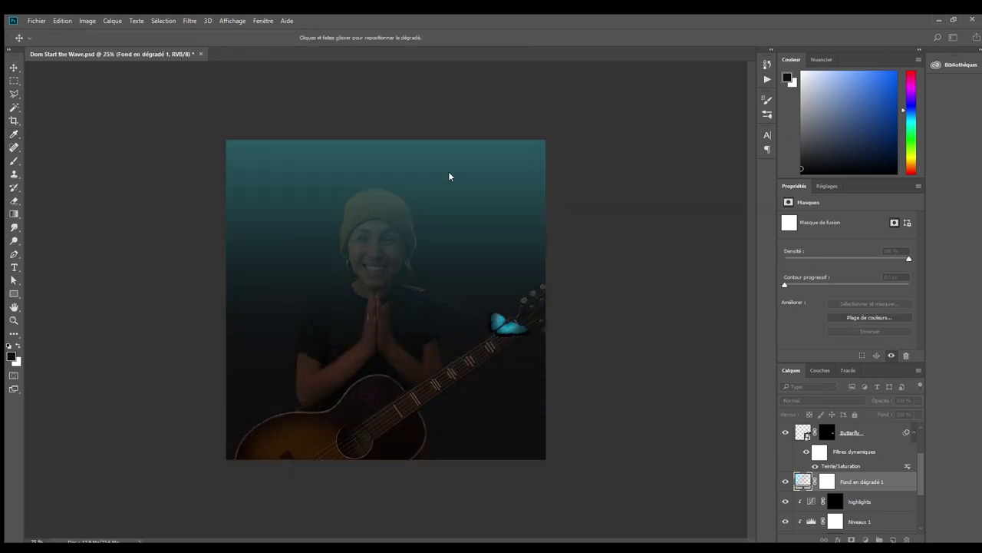
- Fill the gradient mask black and lasso a trapezoid from above the canvas to the guitar neck
click(869, 331)
key(ctrl+minus)
click(14, 93)
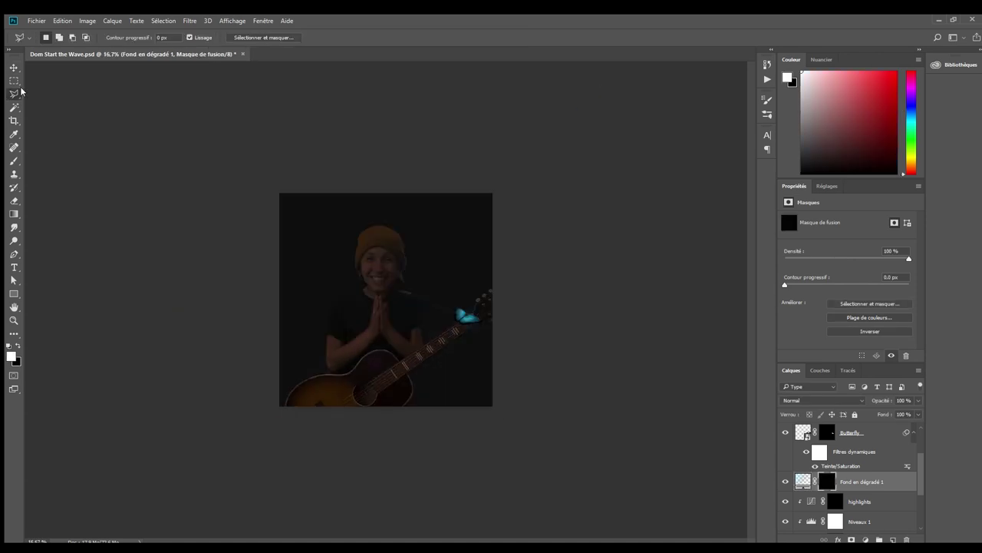
key(ctrl+plus)
click(314, 79)
click(261, 388)
click(489, 388)
click(420, 80)
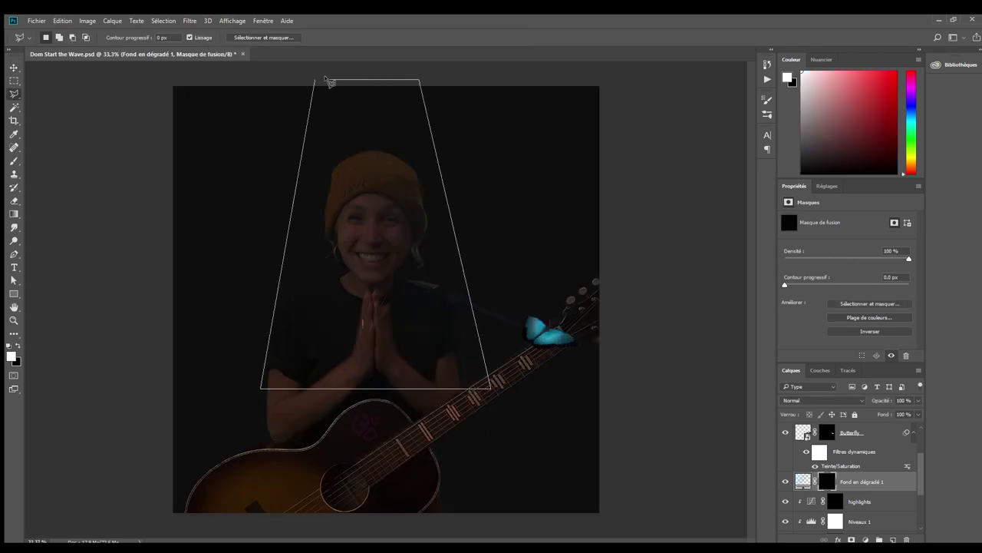
click(325, 79)
- Paint the trapezoid white on the mask with a large brush, then deselect
key(ctrl+minus)
key(b)
drag(456, 309, 504, 409)
key(ctrl+d)
scroll(857, 470, up, 2)
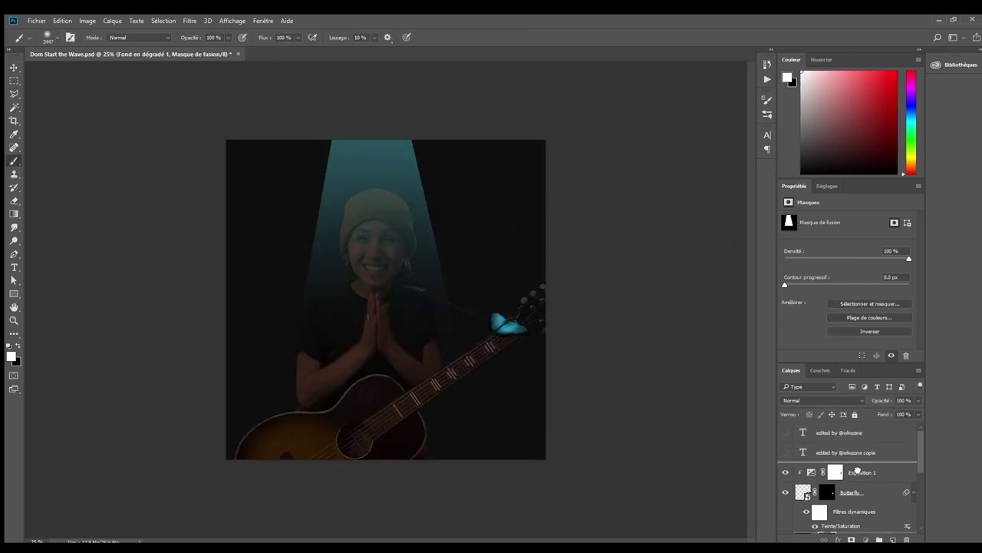
key(ctrl+plus)
- Set up an 800 px black brush at 30% opacity
key(bracketleft)
key(bracketleft)
key(bracketleft)
key(x)
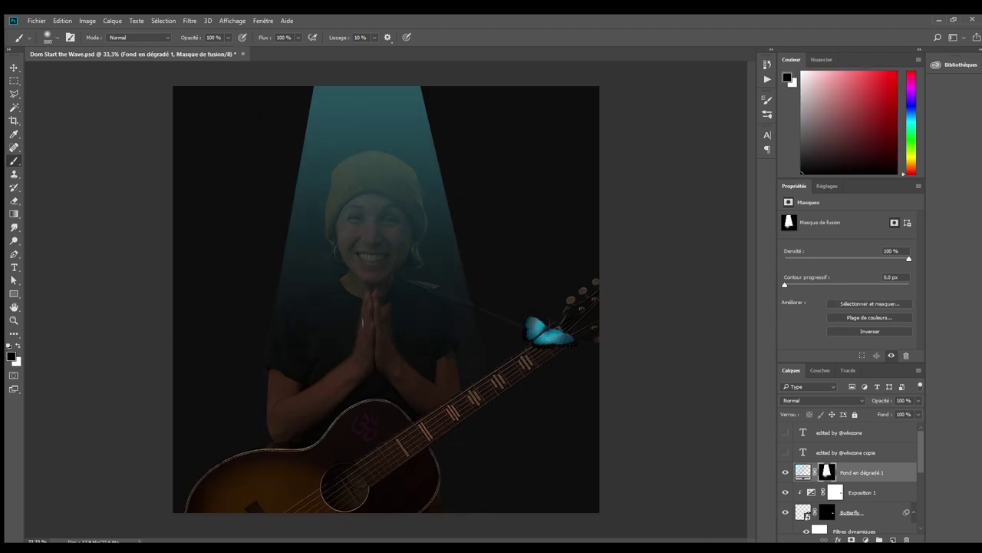
key(3)
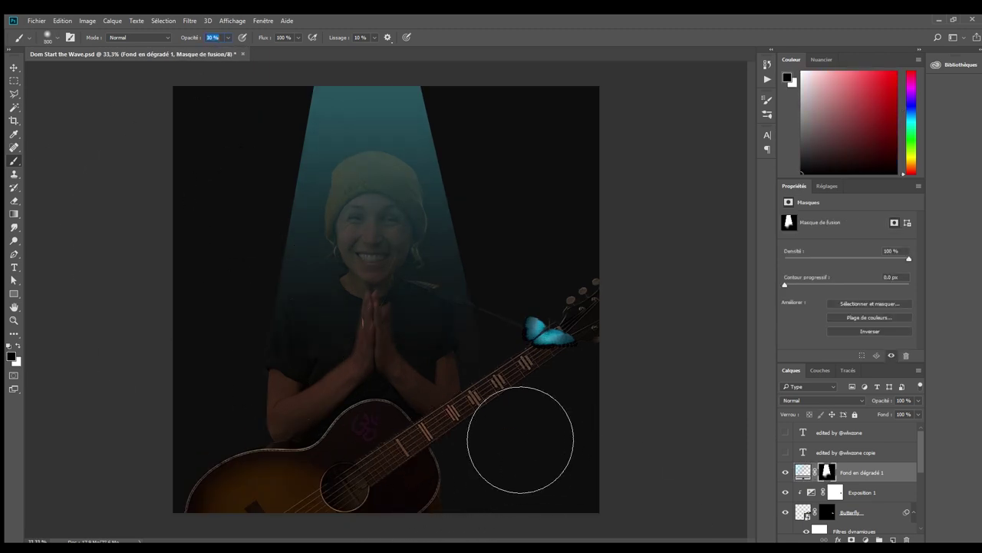
key(ctrl+minus)
key(ctrl+2)
key(i)
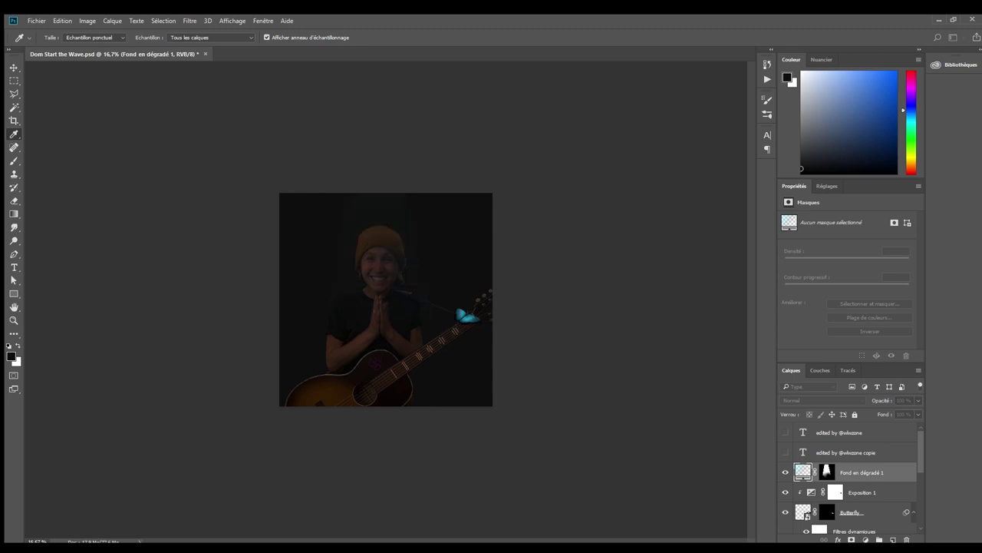
key(b)
- Soften the light beam's edges by brushing on the gradient's mask
key(ctrl+plus)
key(ctrl+backslash)
key(bracketleft)
key(bracketleft)
key(bracketleft)
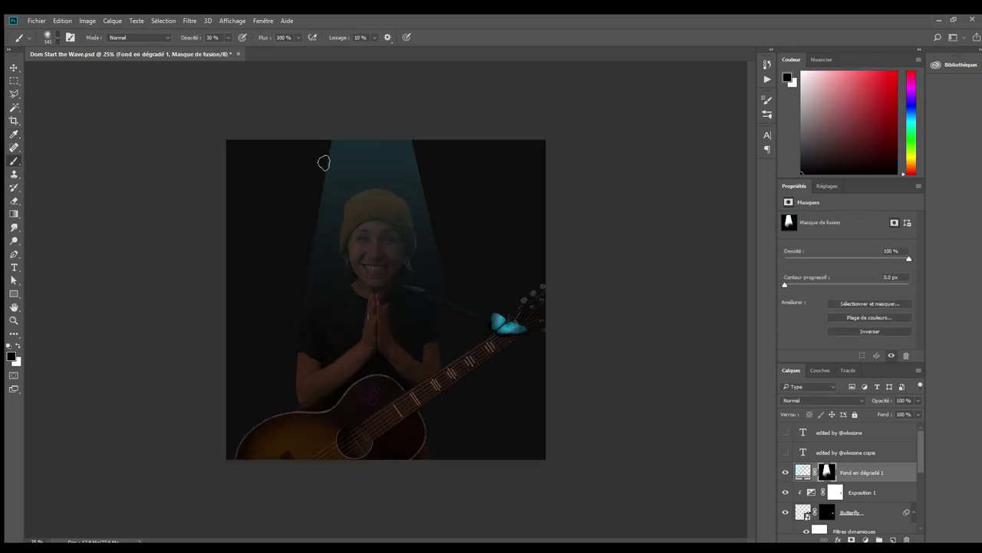
key(0)
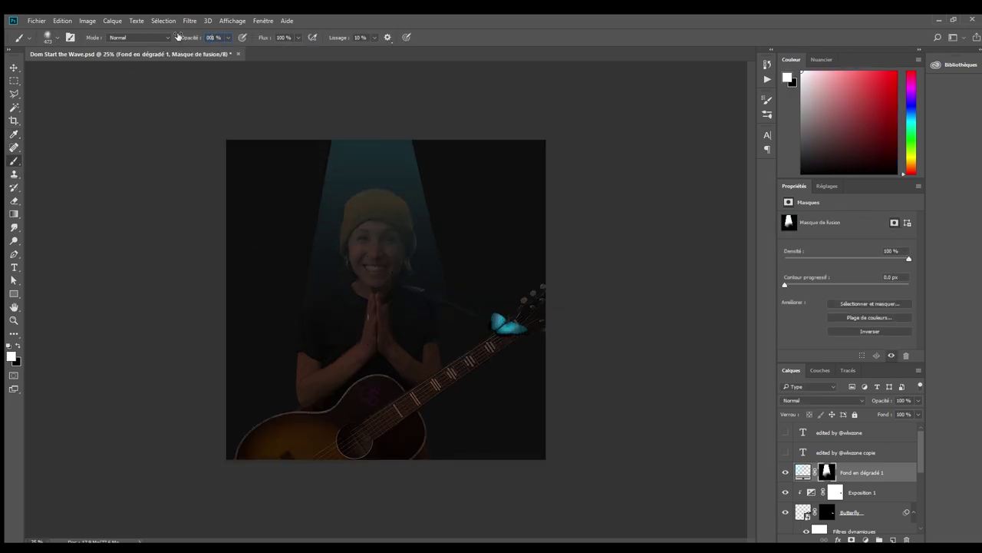
drag(428, 226, 434, 319)
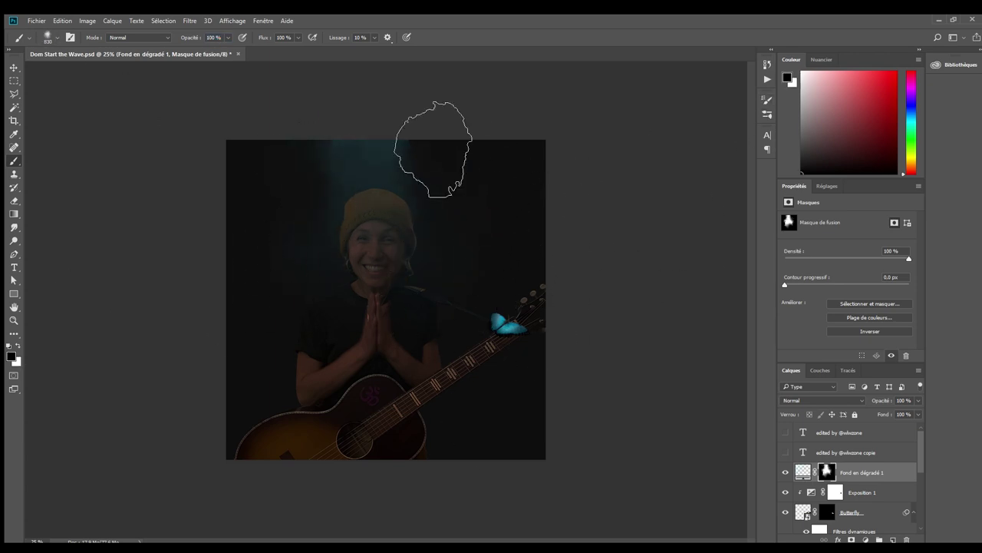
key(ctrl+2)
key(i)
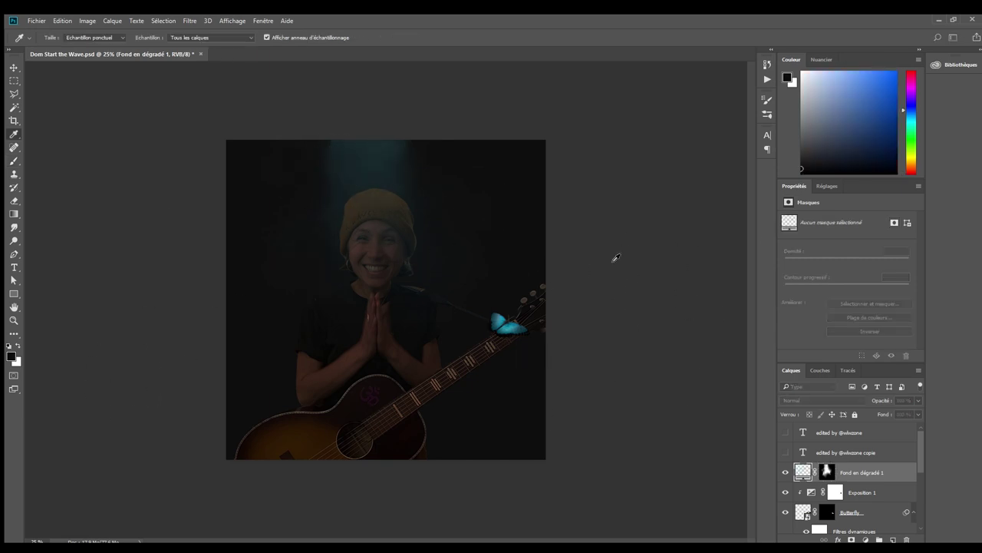
- Move the light beam layer so it falls over the woman
key(v)
key(ctrl+plus)
key(ctrl+minus)
key(ctrl+minus)
key(ctrl+minus)
drag(368, 323, 377, 328)
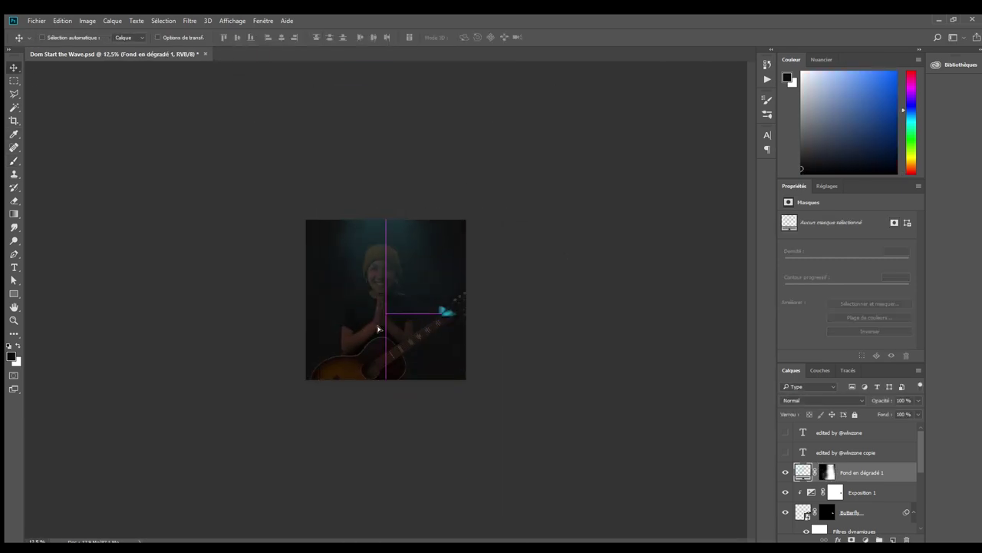
key(ctrl+plus)
key(ctrl+plus)
key(ctrl+plus)
- Rename the gradient fill layer to 'Light'
key(i)
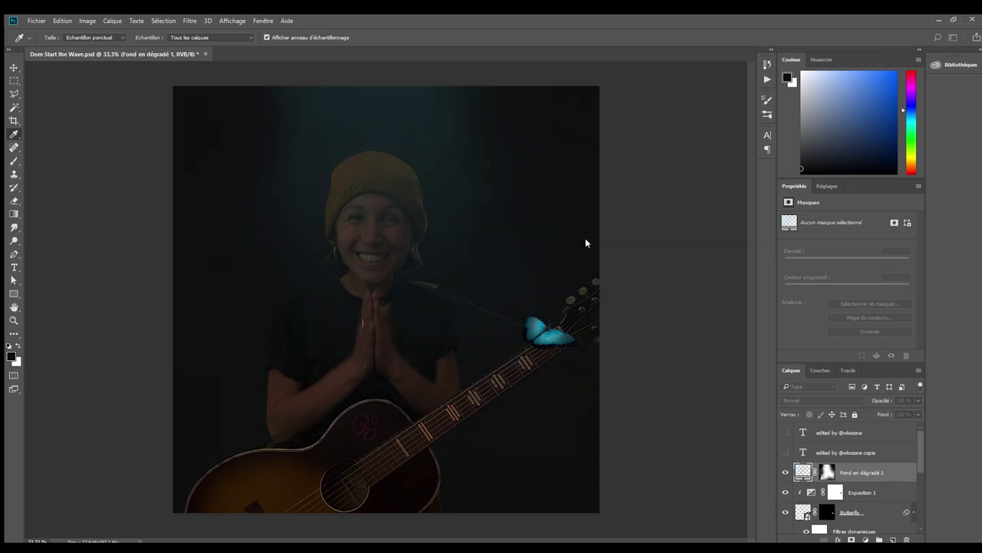
key(v)
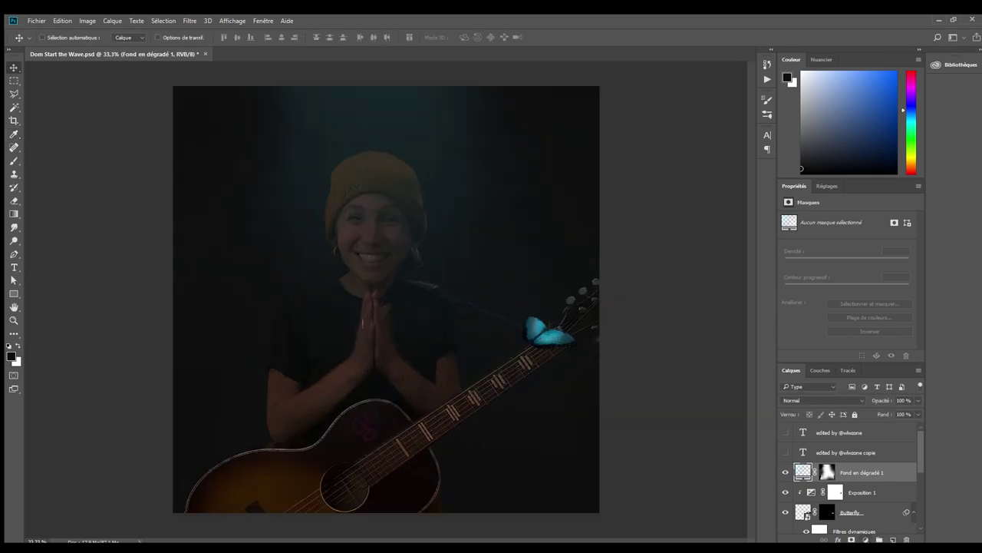
key(i)
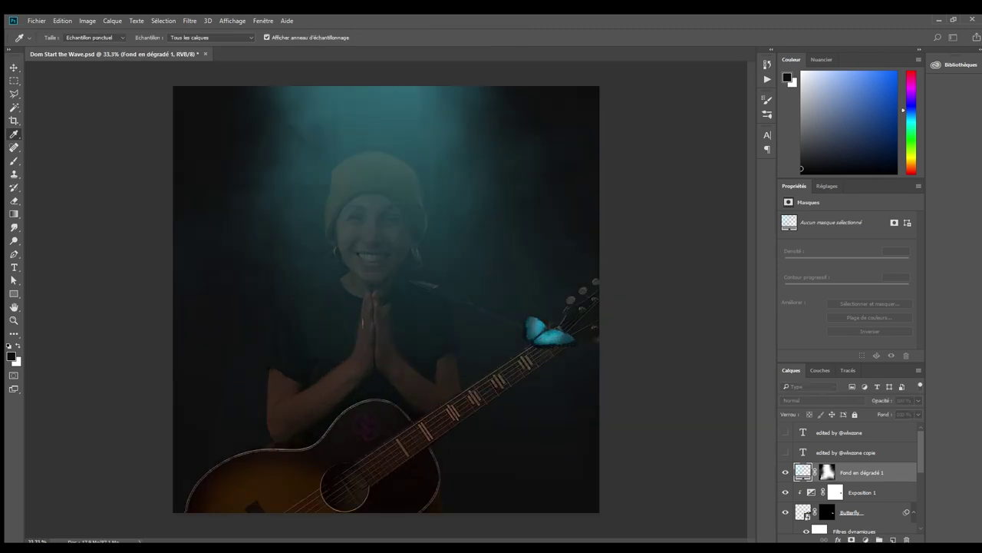
text(v)
text(Light)
key(Return)
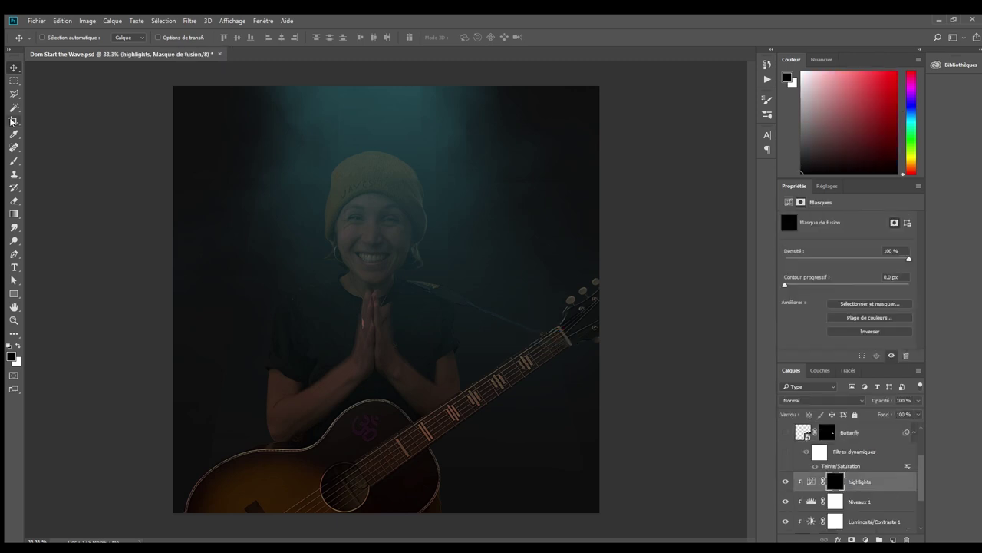
- Paint white at 15% opacity on the highlights mask over the face, beanie and hands
key(x)
key(bracketleft)
key(bracketleft)
key(1)
key(5)
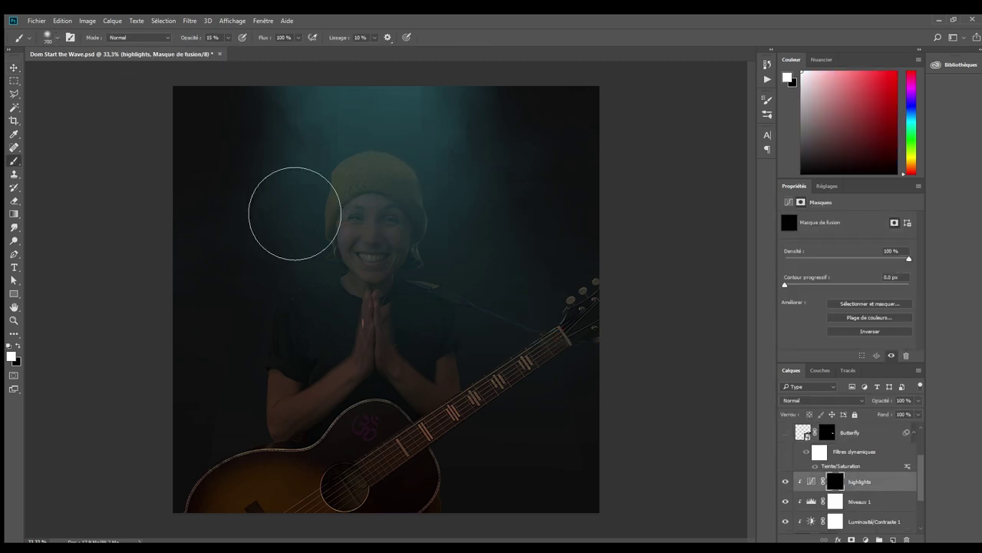
drag(292, 219, 347, 368)
- Raise the highlights Curves peak point, save the document, and reselect the mask
click(811, 481)
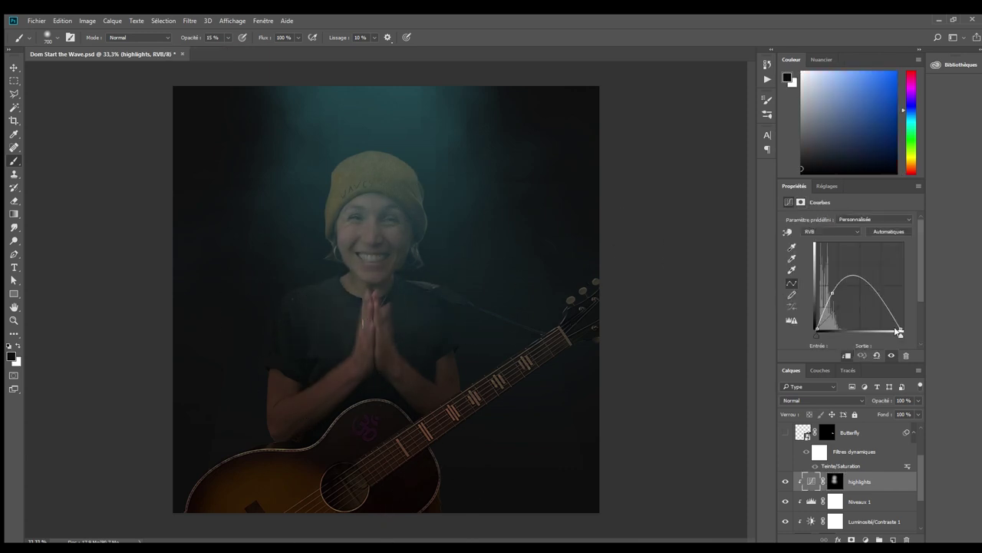
drag(861, 248, 869, 244)
key(ctrl+s)
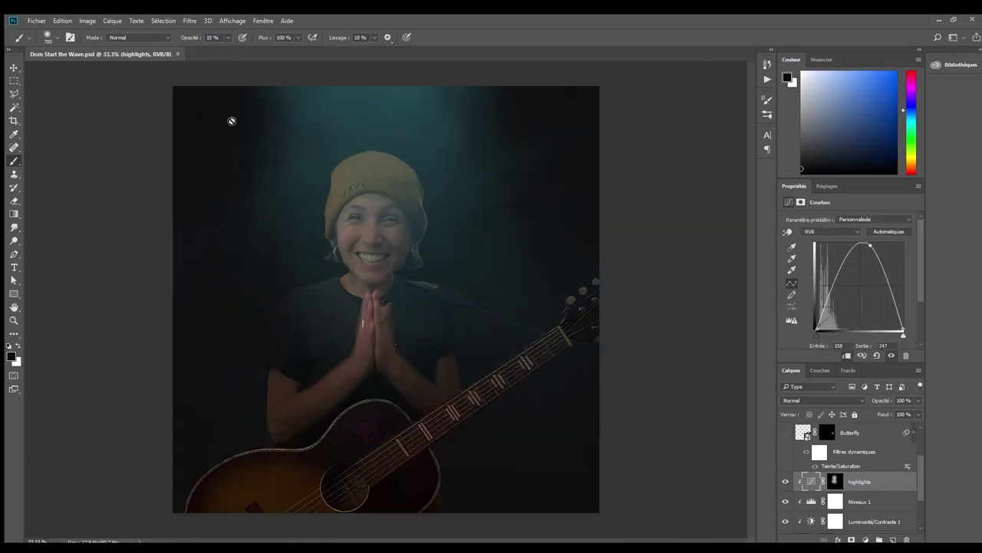
click(835, 481)
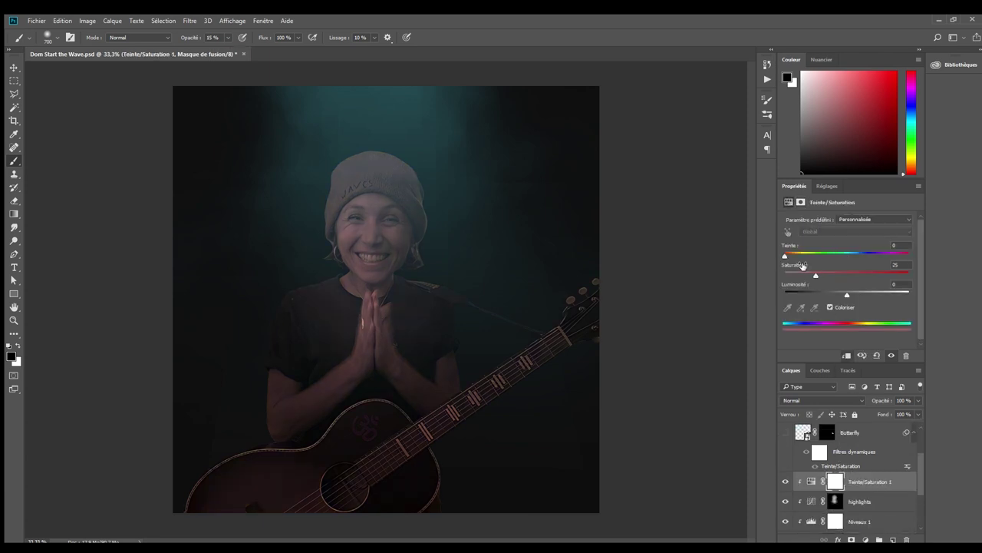
- Add a colorized cyan Hue/Saturation layer clipped below, with its mask inverted to hide it
drag(852, 255, 847, 264)
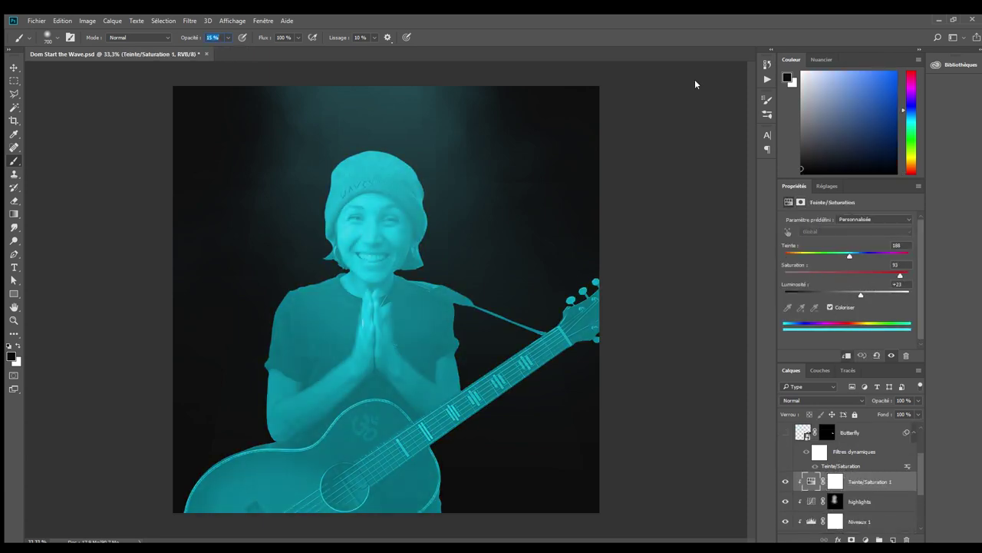
key(ctrl+alt+g)
key(ctrl+backslash)
key(ctrl+i)
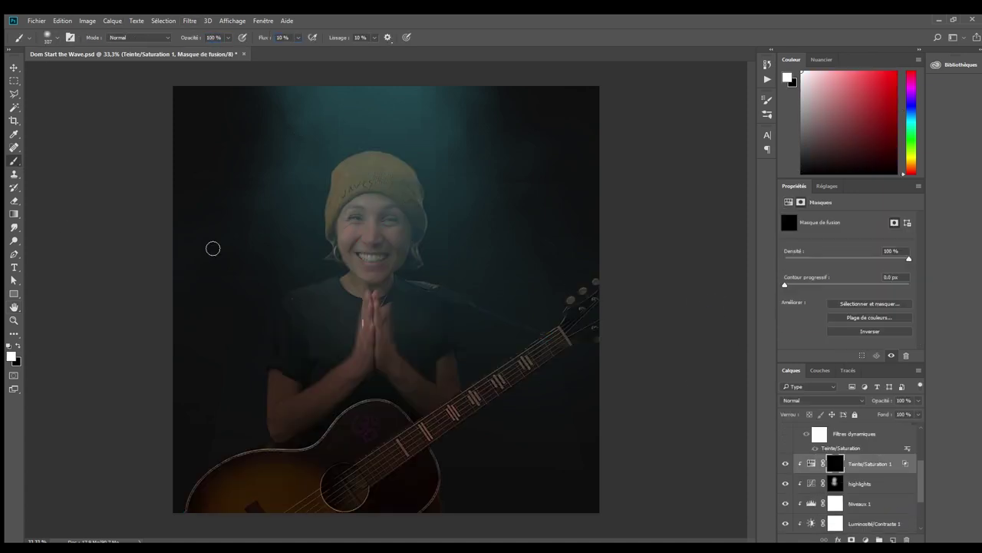
- Paint a teal tint onto the left shoulder and the top of the beanie
drag(334, 272, 269, 325)
drag(346, 161, 407, 254)
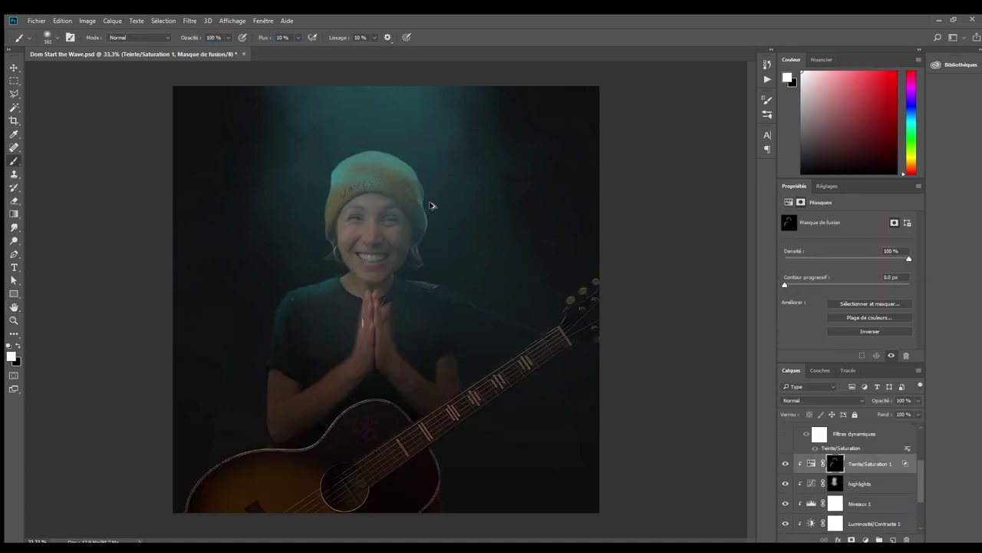
scroll(377, 115, up, 3)
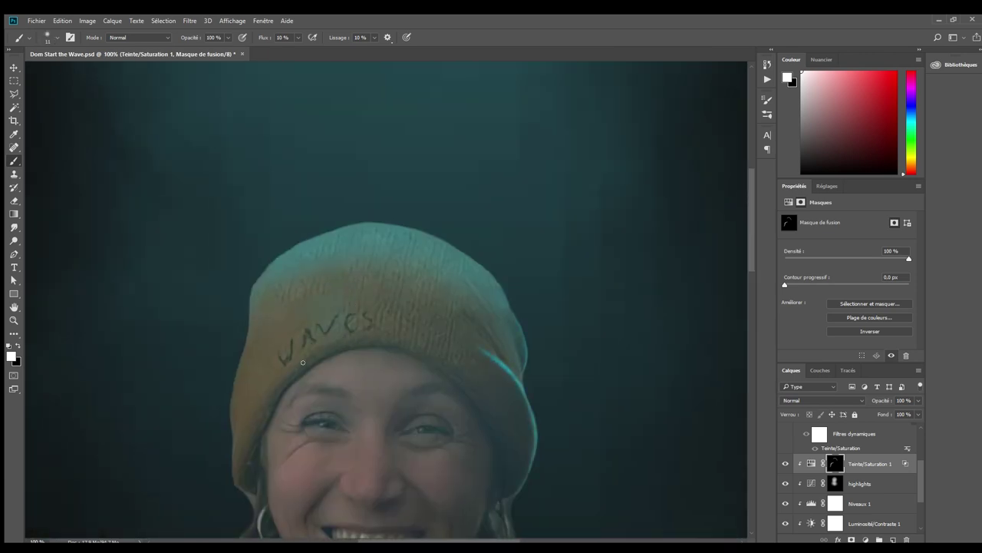
scroll(460, 330, down, 3)
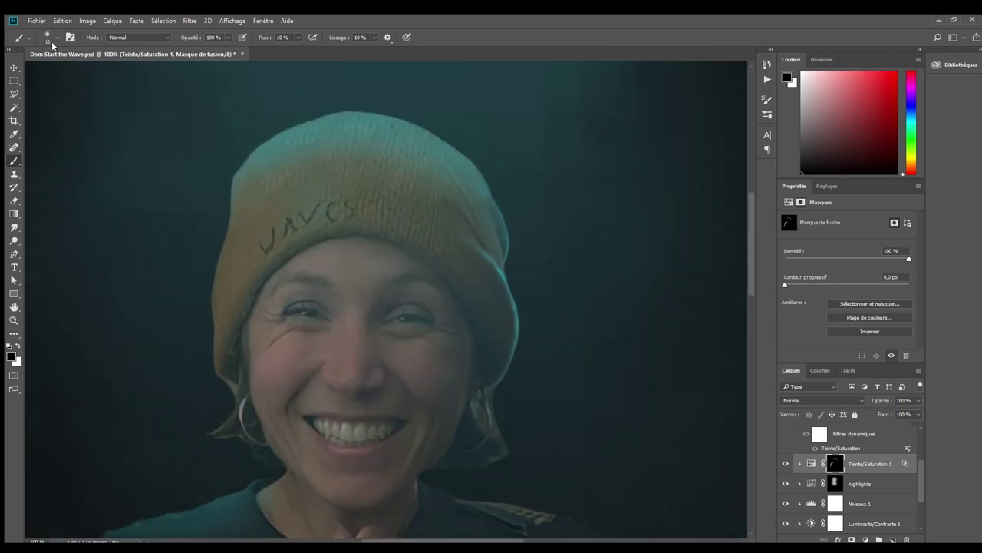
key(x)
mouse_move(266, 146)
mouse_down()
mouse_move(338, 128)
mouse_move(460, 177)
mouse_up()
- Refine the beanie tint with black and white strokes, leaving it mostly brown with a teal rim
key(x)
key(bracketright)
key(bracketright)
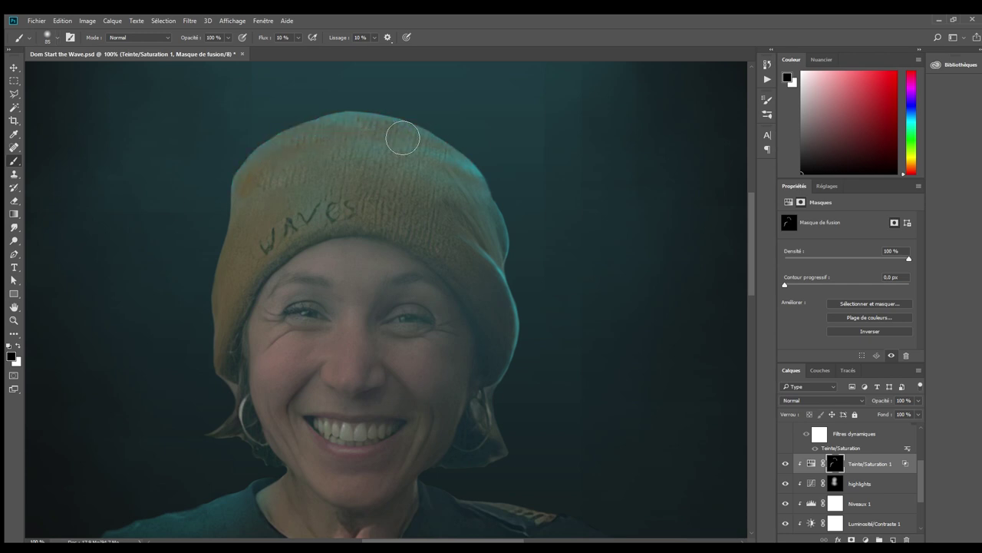
drag(402, 135, 325, 193)
key(x)
mouse_move(368, 127)
mouse_down()
mouse_move(421, 199)
mouse_move(510, 375)
mouse_up()
key(x)
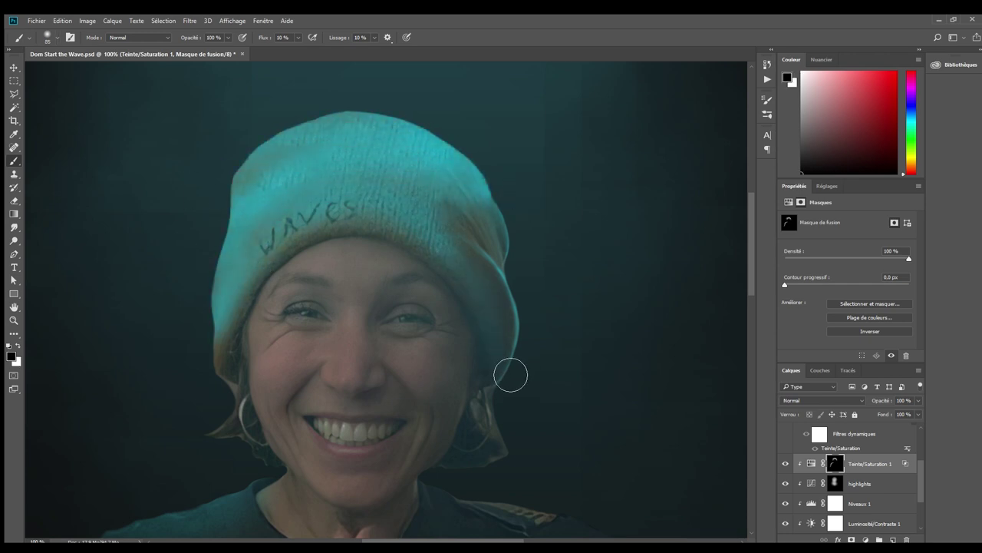
drag(230, 253, 422, 161)
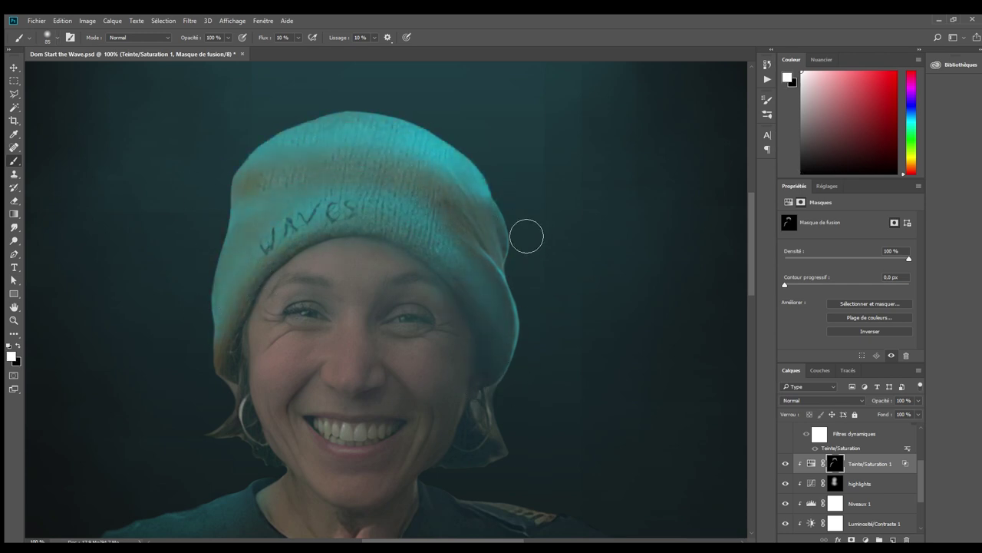
drag(439, 211, 215, 340)
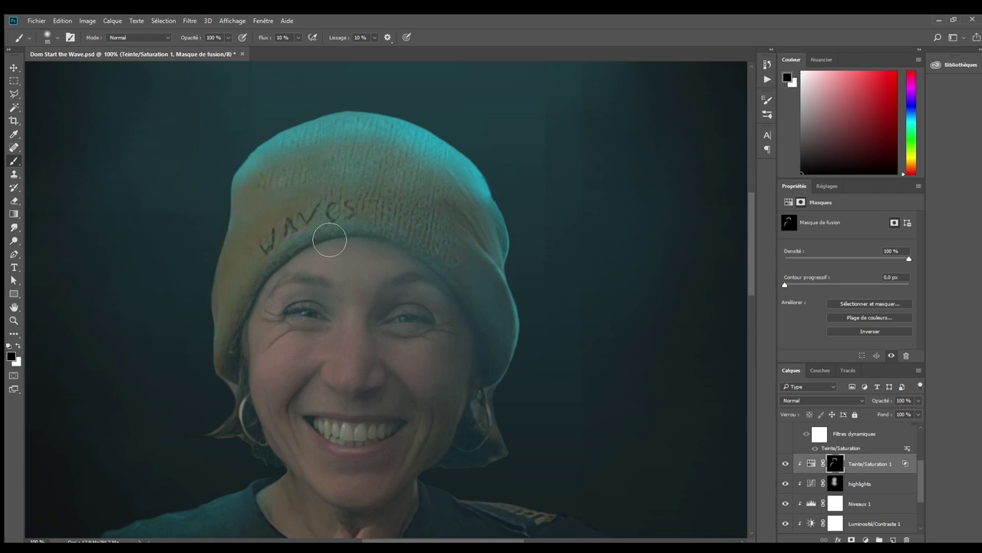
drag(330, 239, 430, 153)
key(ctrl+minus)
key(x)
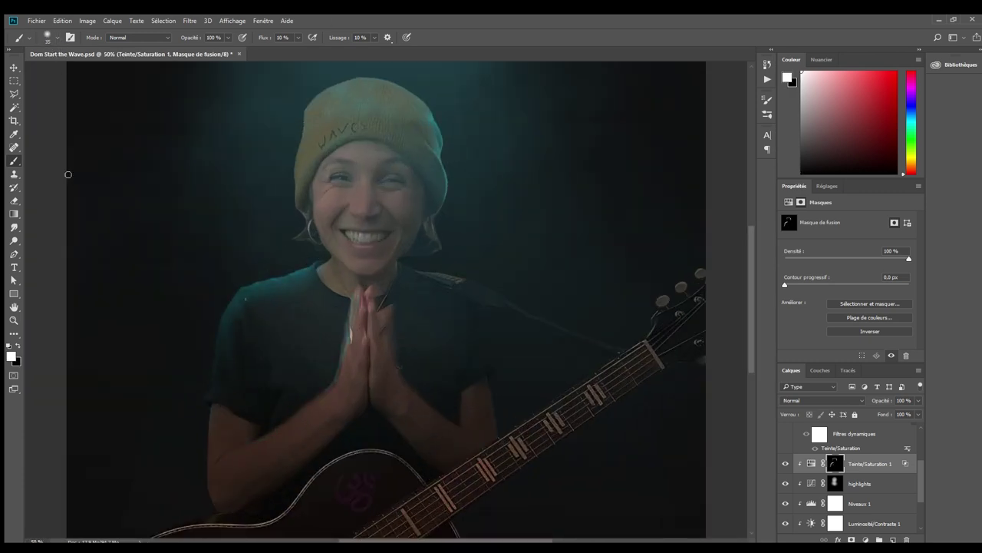
- Paint teal glow along the arm to the hands and the shoulder near the strap
key(bracketright)
key(bracketright)
key(bracketright)
mouse_move(222, 461)
mouse_down()
mouse_move(350, 307)
mouse_move(445, 426)
mouse_up()
key(x)
key(x)
key(x)
key(x)
drag(412, 278, 436, 272)
key(x)
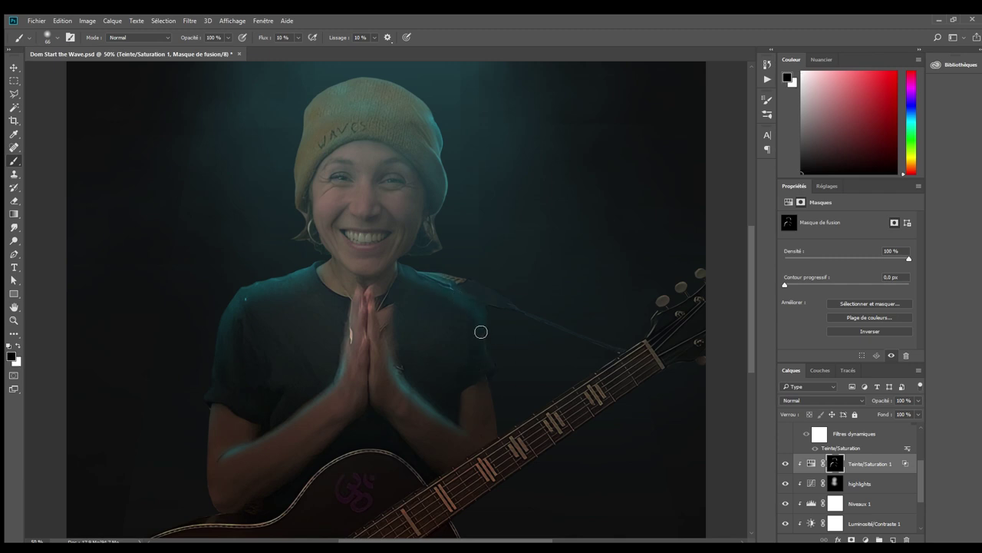
key(x)
- Paint teal rim light along both shoulders and the collar edge
key(ctrl+plus)
key(ctrl+plus)
key(ctrl+plus)
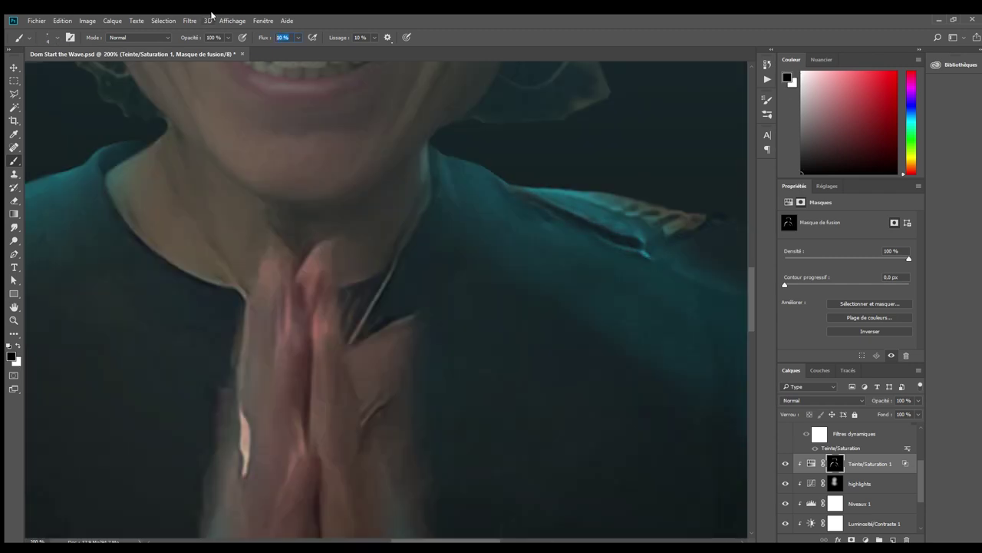
drag(85, 165, 111, 230)
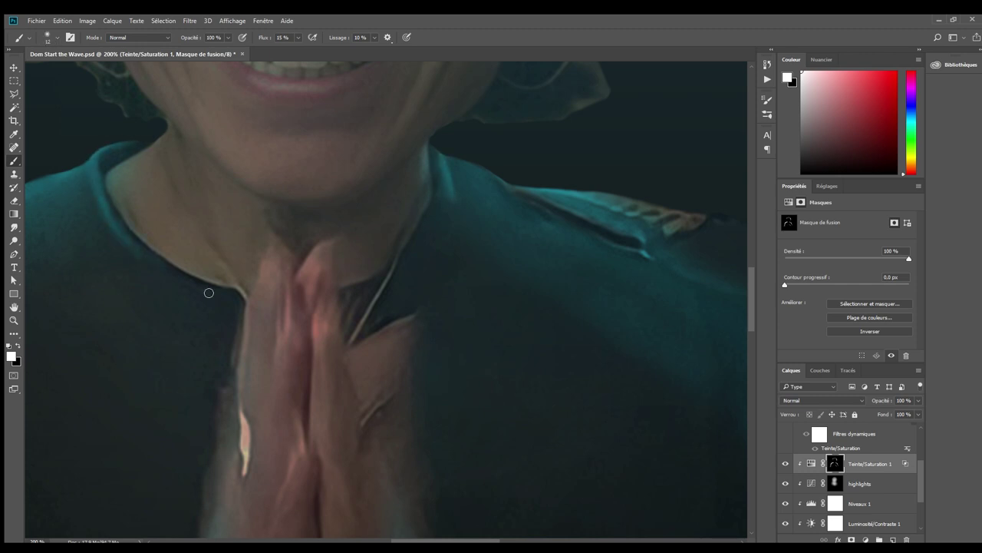
drag(554, 192, 629, 216)
drag(690, 218, 525, 191)
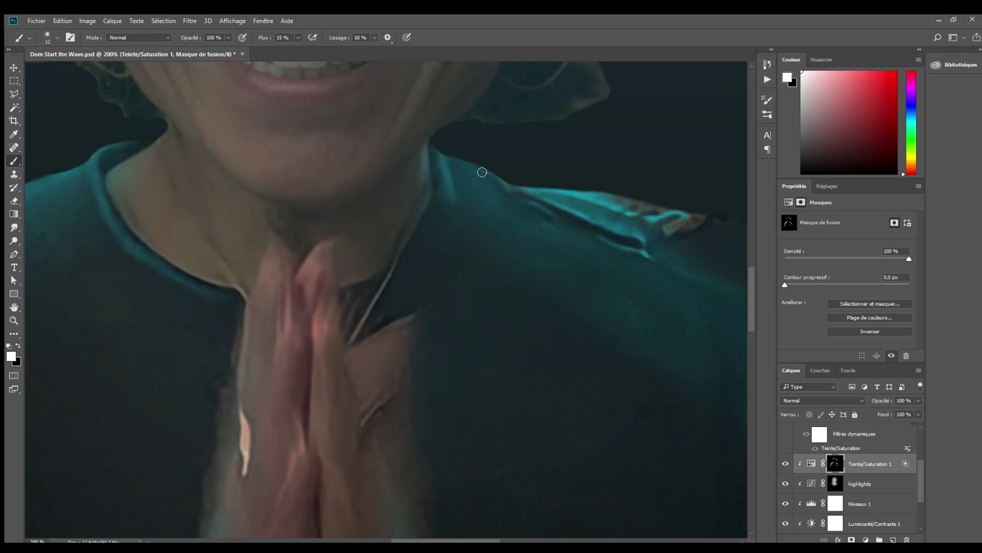
drag(398, 258, 359, 326)
key(x)
- Zoom to 100% and bring the guitar neck, strap and headstock into view
key(ctrl+0)
key(ctrl+1)
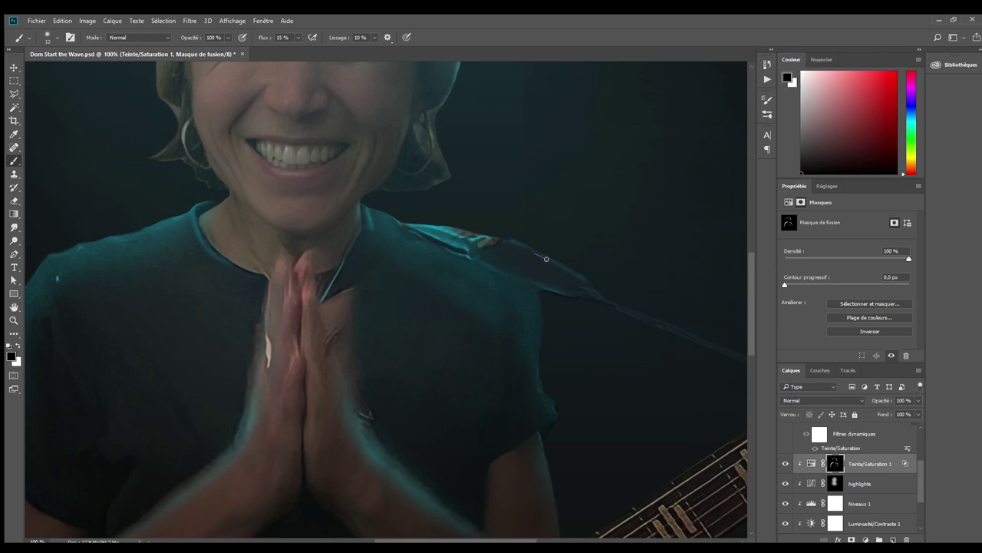
drag(546, 259, 476, 219)
drag(649, 311, 520, 287)
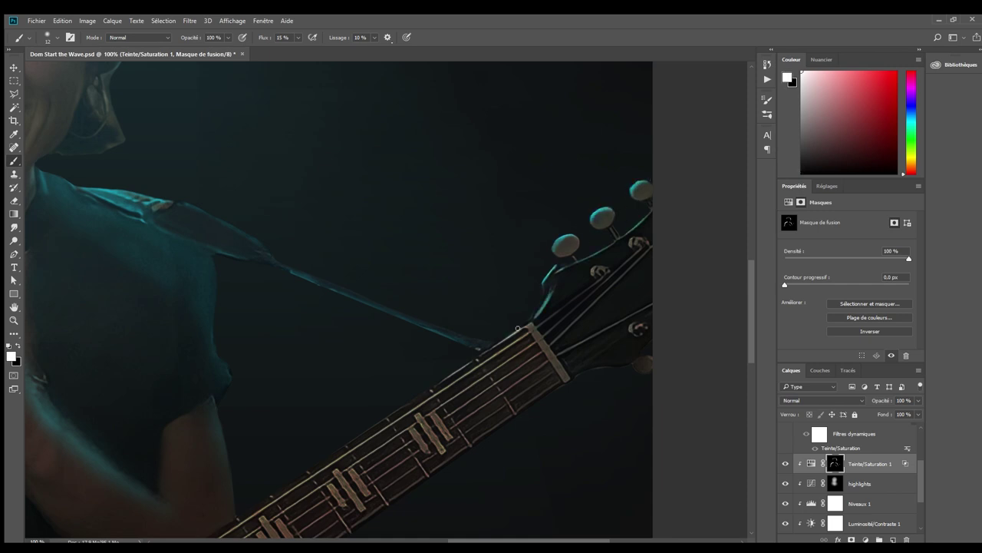
drag(518, 328, 528, 295)
mouse_move(340, 423)
mouse_down()
mouse_move(420, 305)
mouse_move(198, 231)
mouse_up()
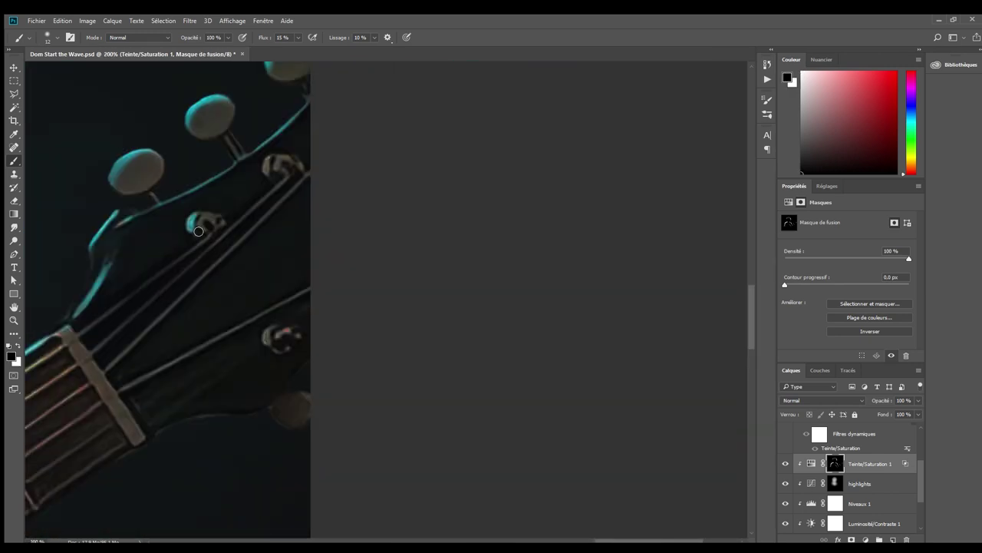
drag(297, 164, 360, 147)
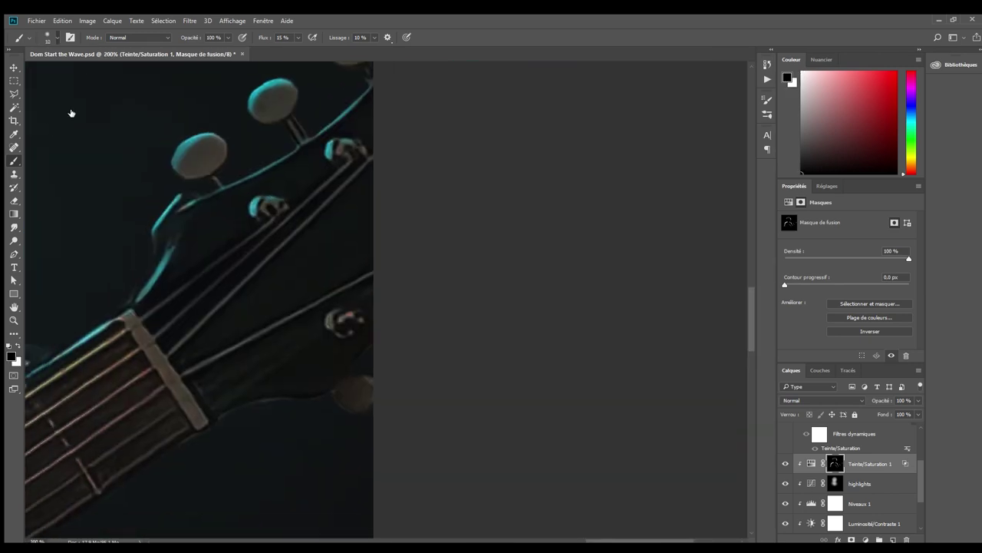
- Use a smaller white brush across the headstock's tuning pegs, then view the whole image
key(x)
key(bracketleft)
key(bracketleft)
key(bracketleft)
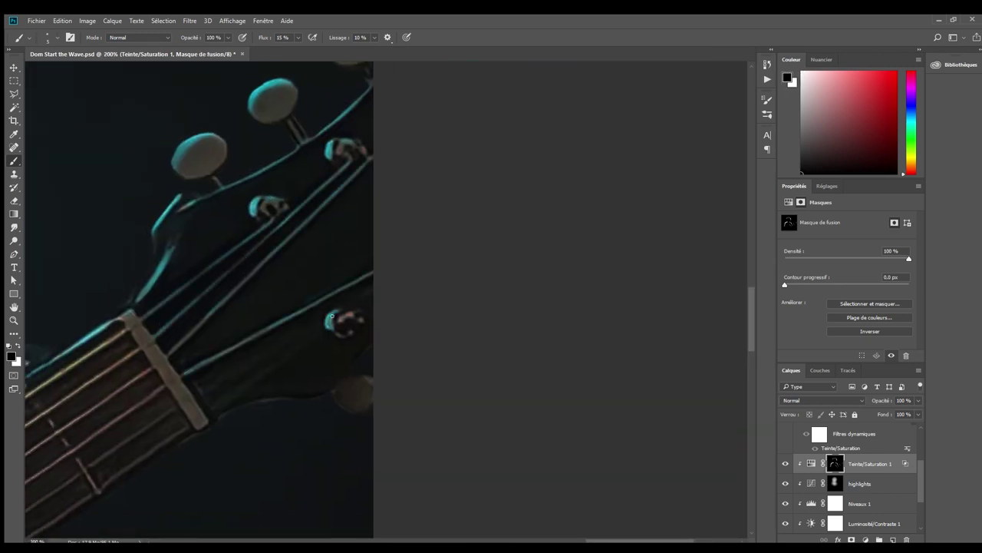
drag(134, 304, 181, 290)
key(x)
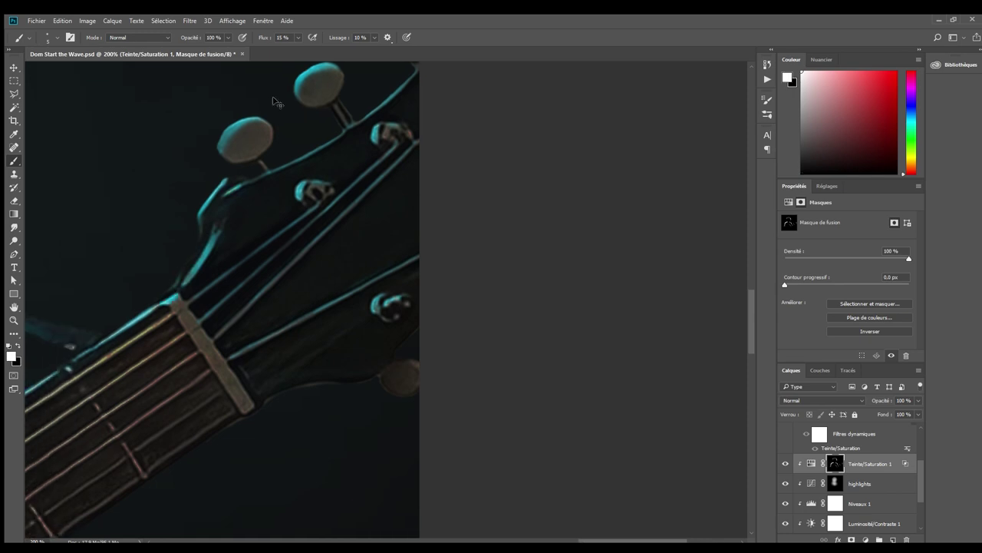
key(ctrl+minus)
key(ctrl+0)
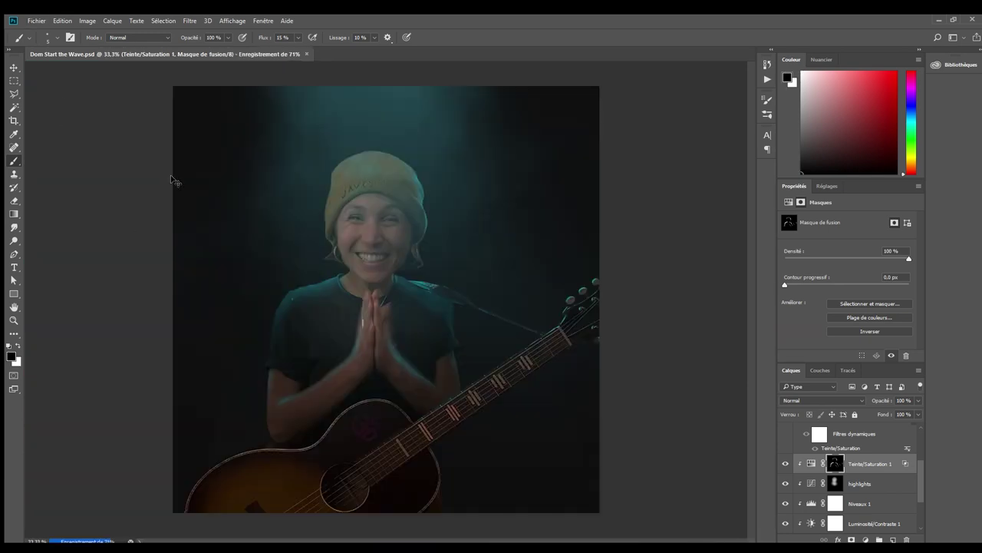
- Paint a cyan glow along the guitar's soundhole rim and upper edge on the Hue/Saturation 1 mask
key(ctrl+plus)
key(ctrl+plus)
key(ctrl+plus)
mouse_move(299, 368)
mouse_down()
mouse_move(361, 434)
mouse_move(386, 383)
mouse_move(446, 468)
mouse_up()
key(x)
key(bracketright)
key(bracketright)
key(bracketright)
mouse_move(430, 299)
mouse_down()
mouse_move(513, 335)
mouse_move(232, 395)
mouse_up()
key(ctrl+0)
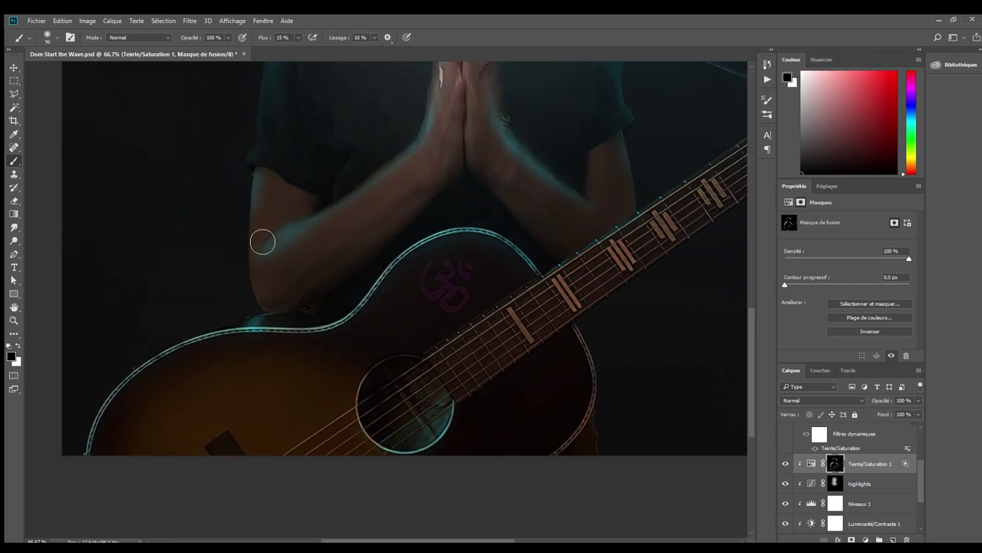
key(ctrl+plus)
key(ctrl+plus)
scroll(403, 312, up, 3)
scroll(131, 147, up, 3)
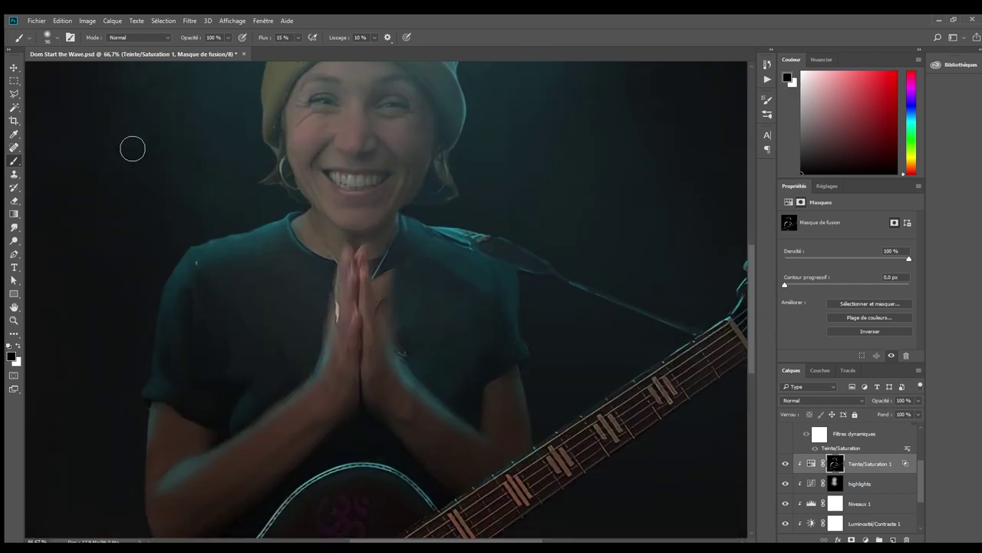
scroll(327, 203, up, 2)
- Test teal on the face, paint it back off, and add cyan glow to the praying hands
drag(327, 203, 391, 219)
key(x)
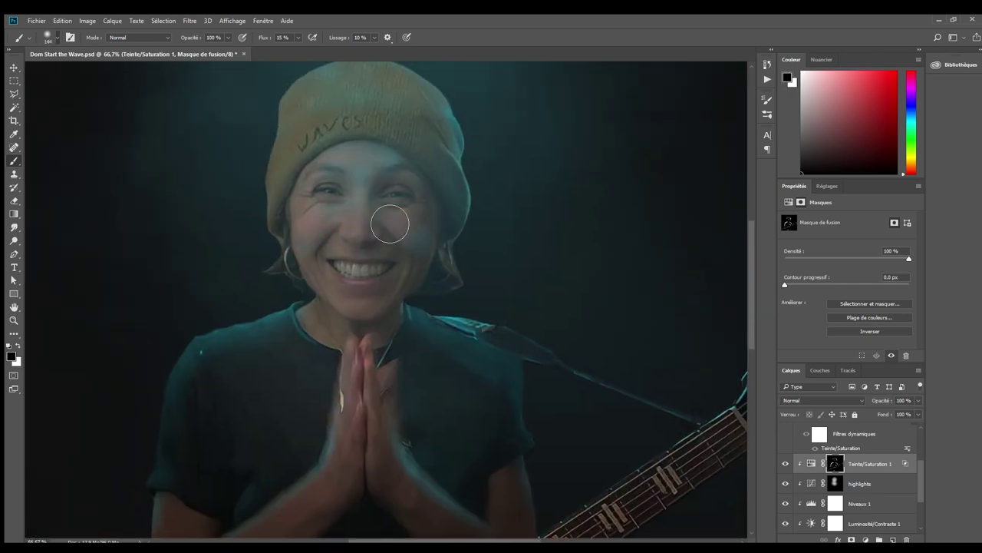
key(bracketright)
key(bracketright)
scroll(404, 165, up, 1)
key(ctrl+0)
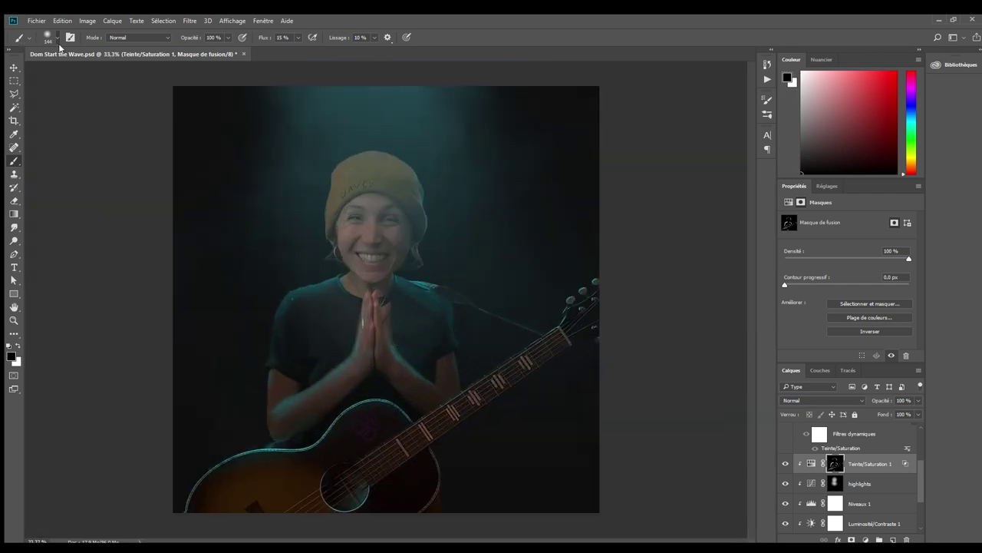
key(x)
drag(357, 387, 369, 344)
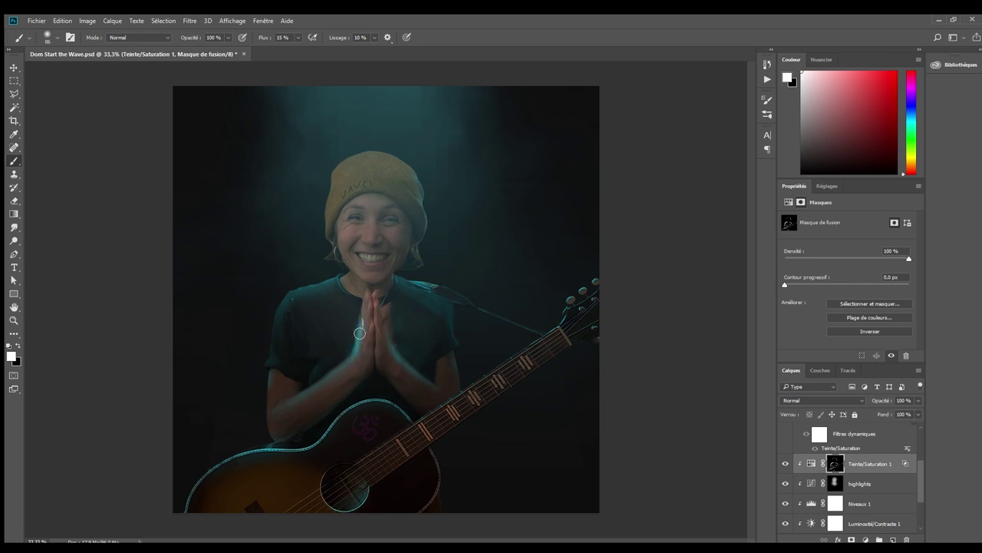
key(x)
- Zoom in on the guitar and mask out the teal glow around the sound hole
key(x)
key(ctrl+plus)
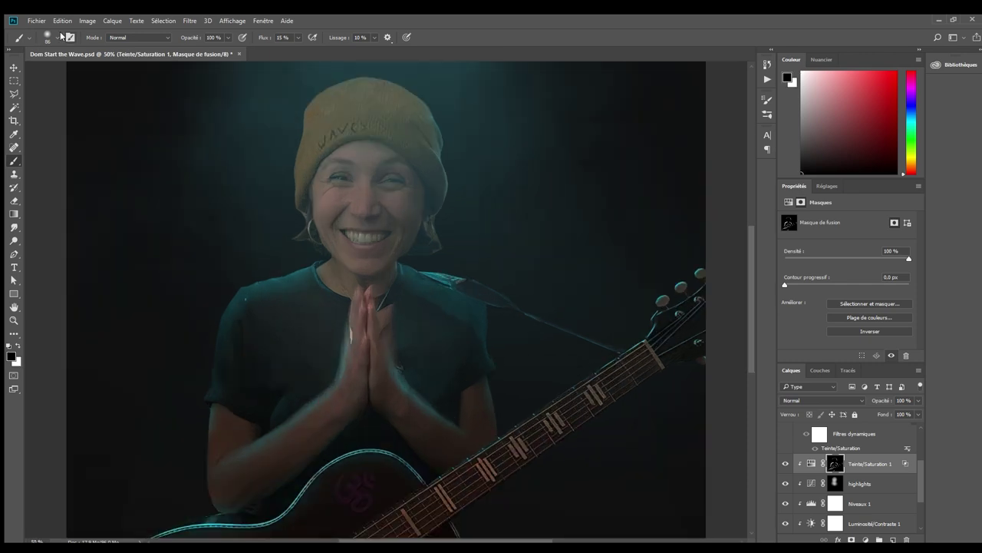
key(bracketleft)
key(bracketleft)
key(bracketleft)
key(ctrl+plus)
scroll(365, 386, down, 3)
key(x)
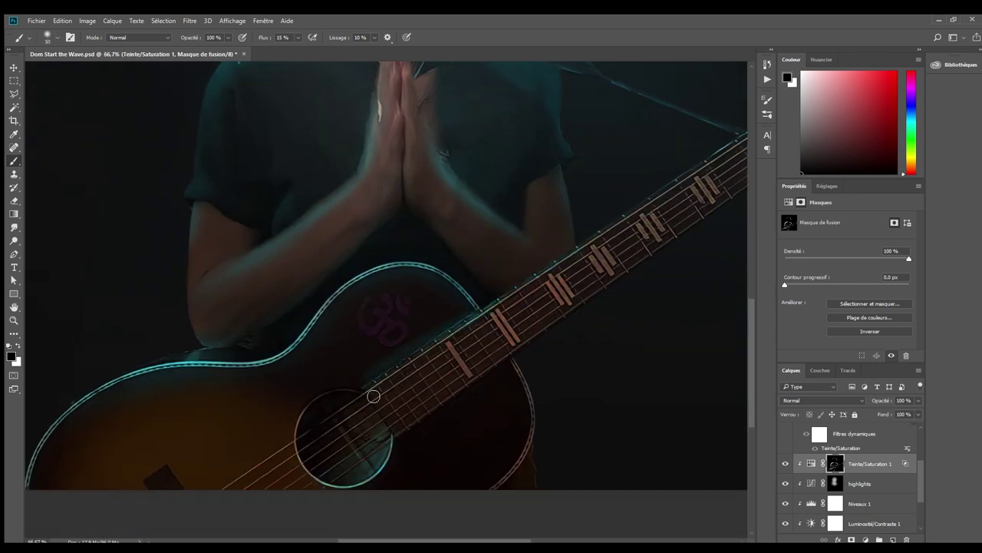
key(x)
scroll(508, 333, up, 2)
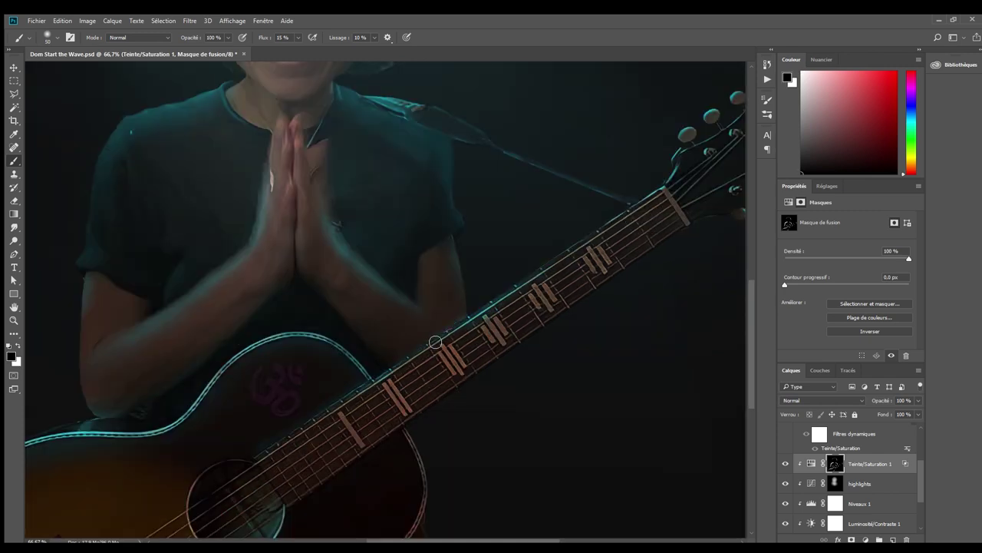
scroll(478, 285, down, 3)
scroll(202, 329, left, 3)
scroll(342, 333, down, 1)
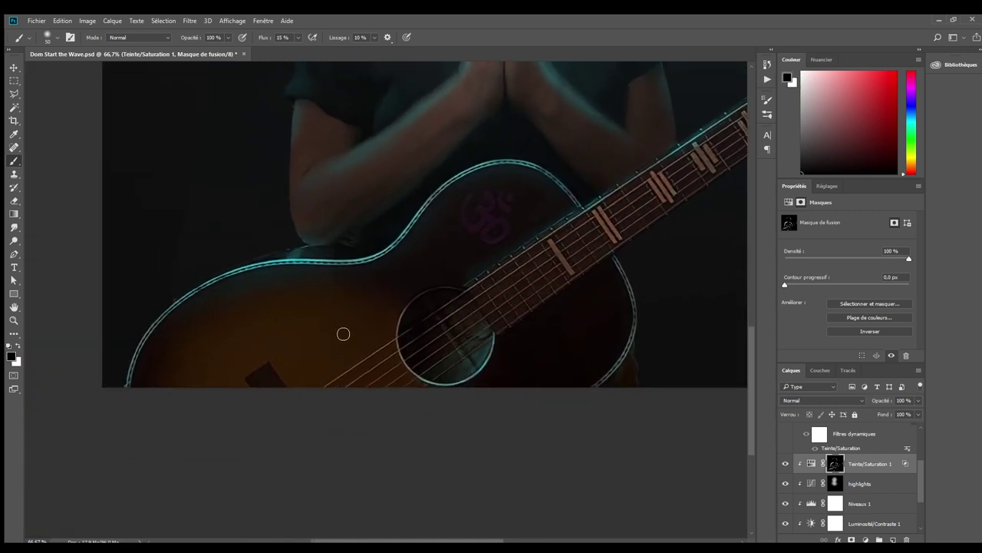
key(x)
key(x)
drag(467, 329, 445, 313)
- Save, shift the hat's Yellows with Selective Color (Cyan +33, Yellow -48, Black +6), save again
key(ctrl+minus)
key(ctrl+minus)
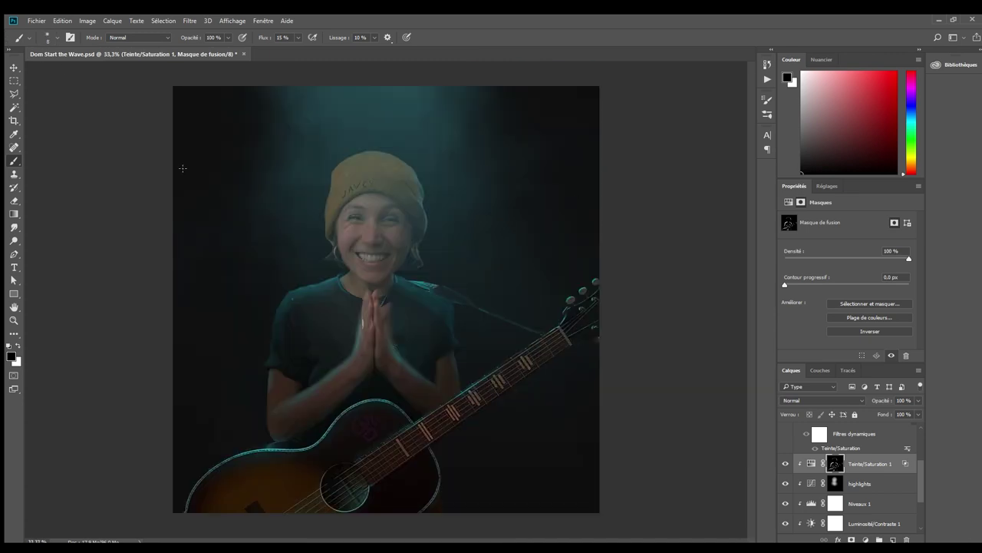
key(ctrl+s)
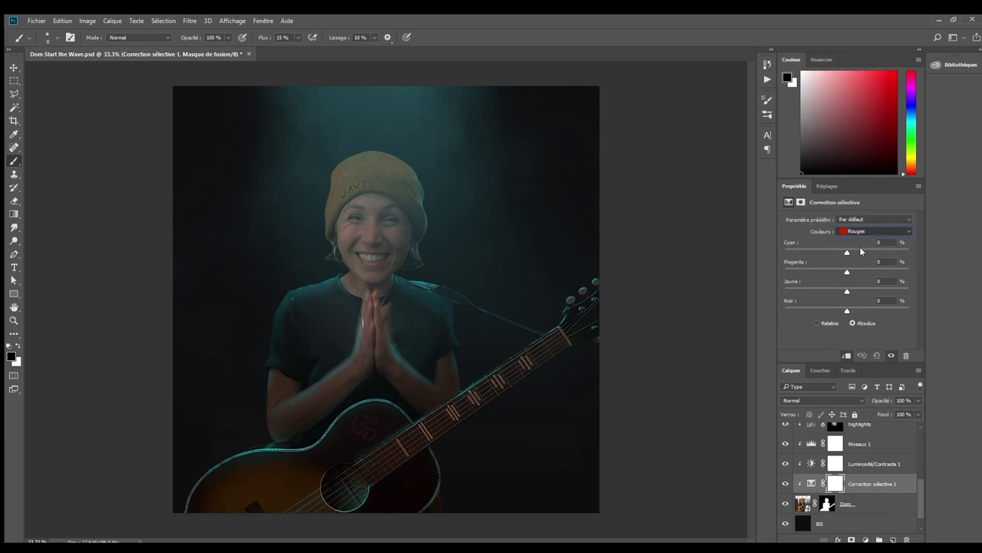
drag(847, 310, 851, 311)
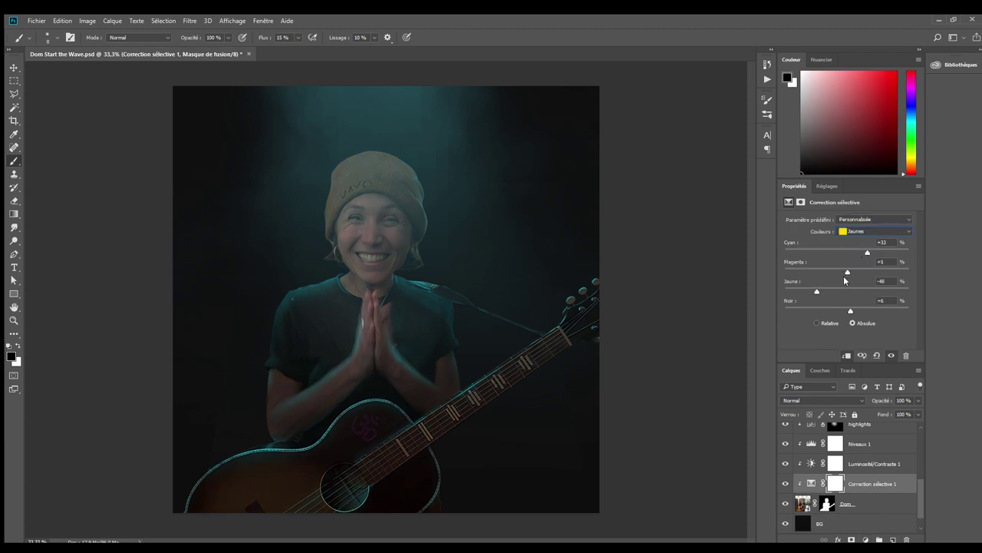
key(ctrl+s)
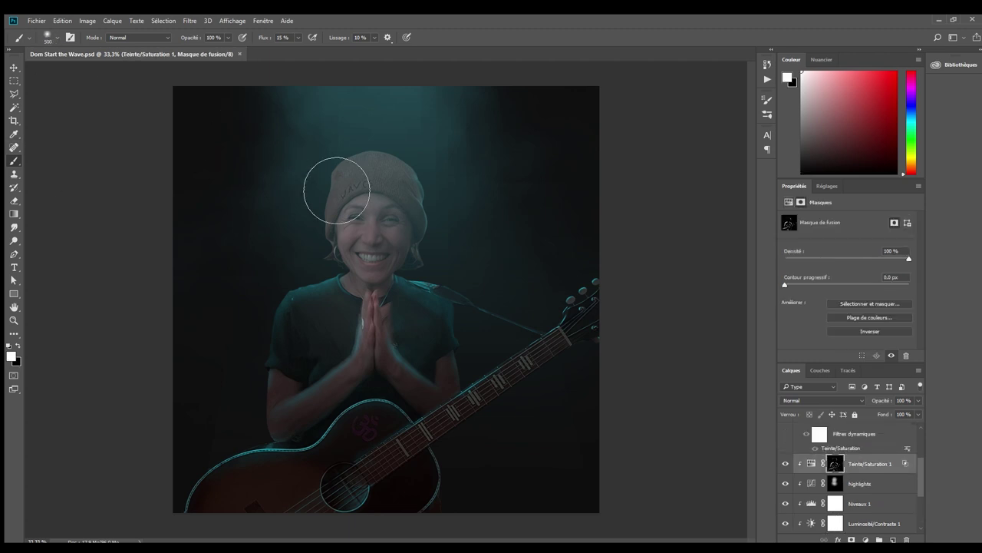
- Try a cyan glow down the nose, then paint it back off with black
scroll(394, 230, up, 2)
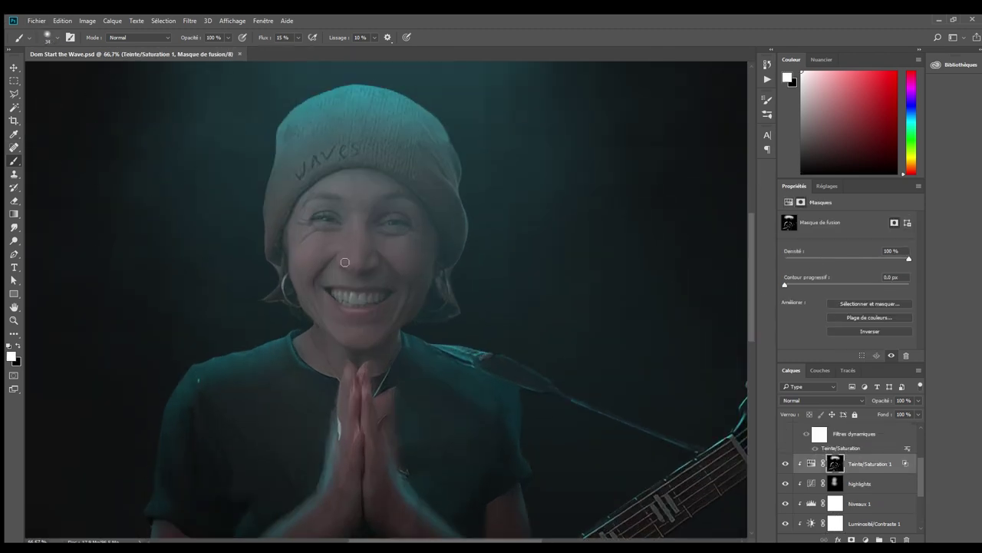
key(bracketright)
key(bracketright)
key(bracketright)
drag(354, 200, 364, 273)
key(ctrl+z)
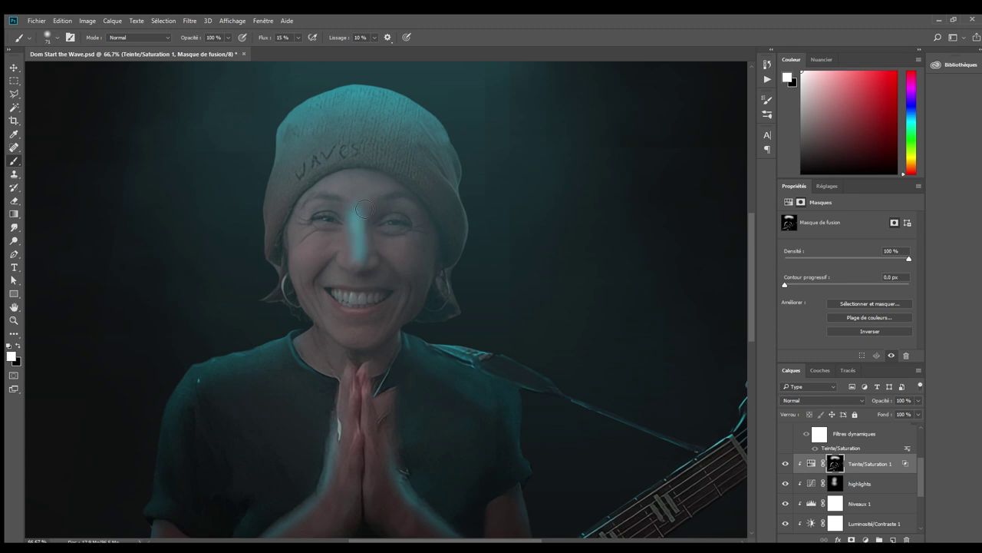
key(ctrl+shift+z)
key(x)
drag(359, 175, 345, 292)
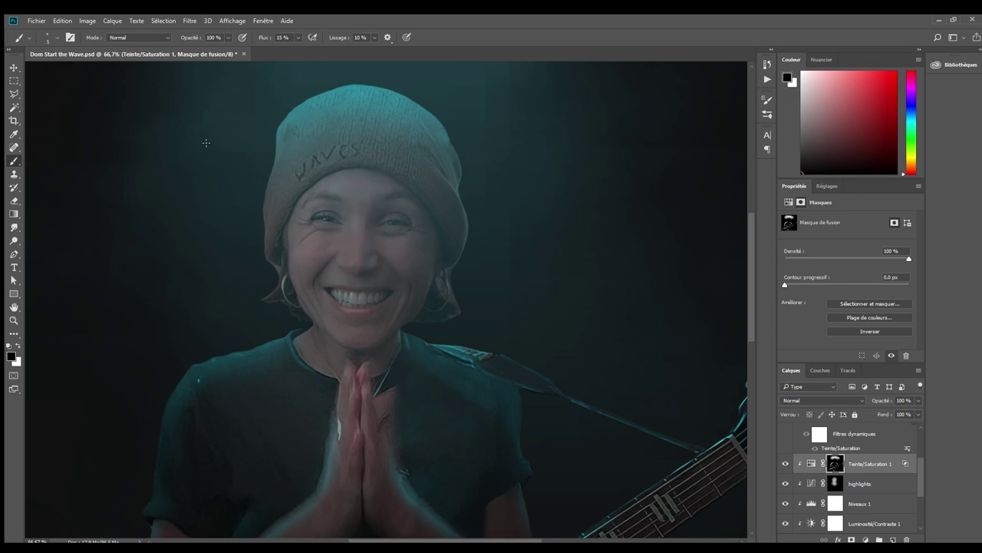
- Brighten across the eyes on the Luminosité/Contraste 1 mask and set brush opacity to 50%
key(alt+bracketleft)
key(alt+bracketleft)
key(alt+bracketleft)
key(x)
drag(352, 250, 405, 236)
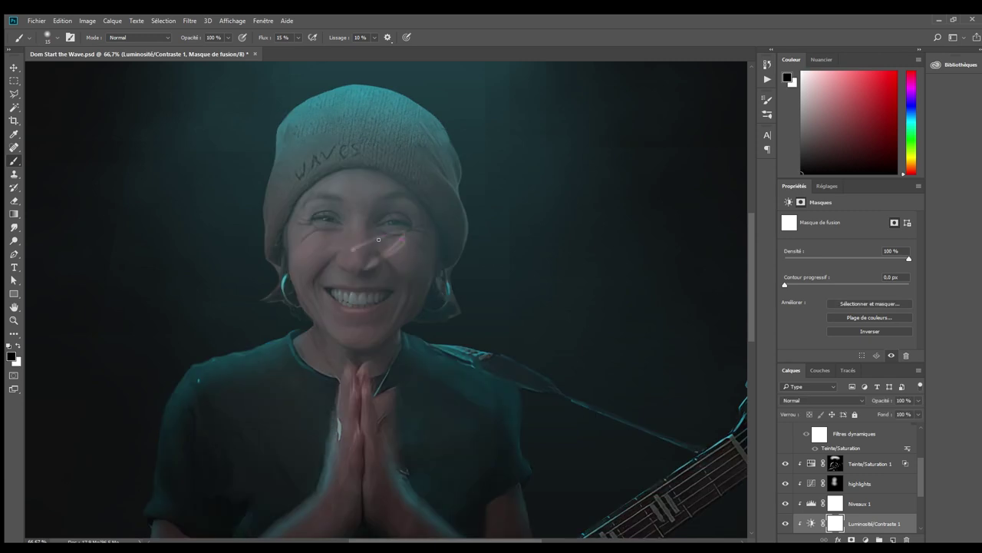
key(ctrl+minus)
key(ctrl+minus)
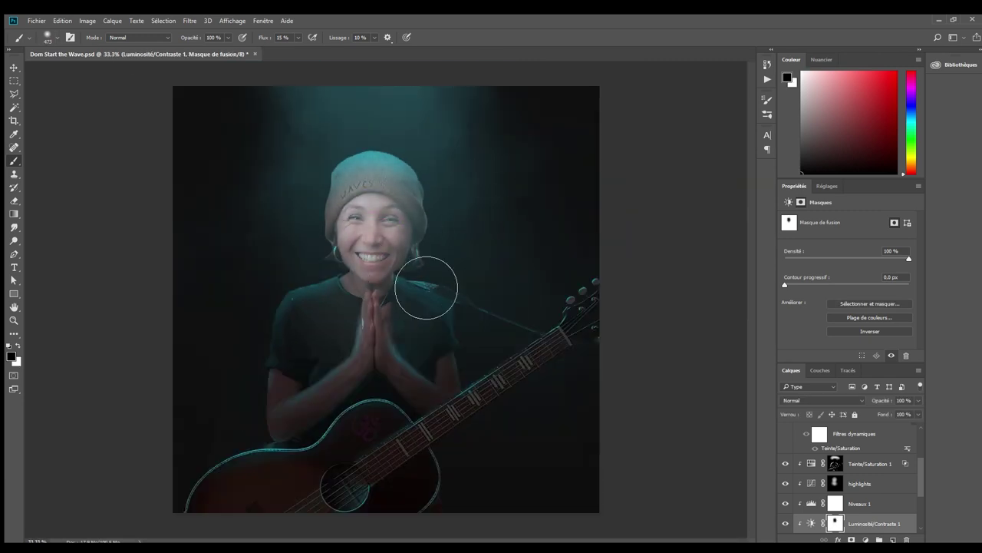
key(ctrl+plus)
key(ctrl+plus)
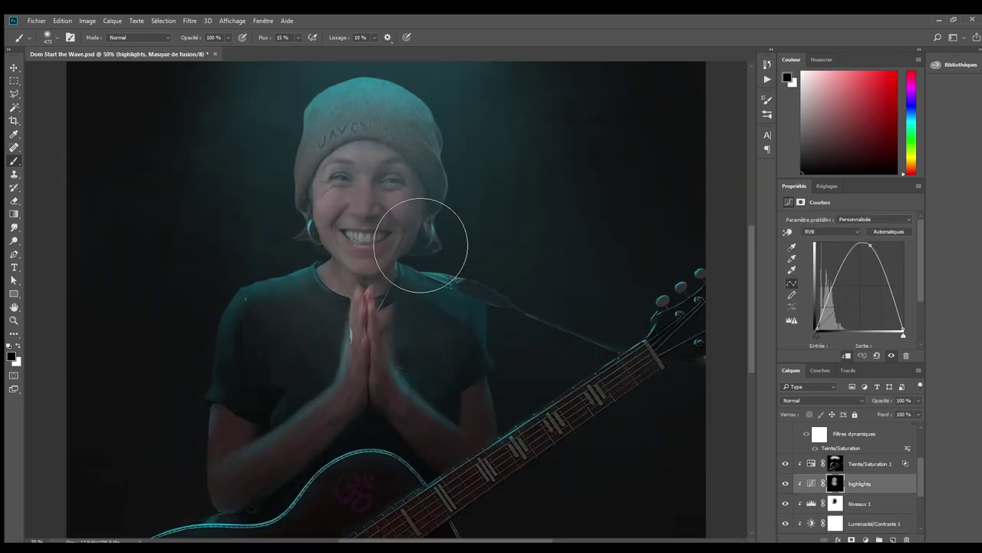
key(ctrl+minus)
key(ctrl+minus)
key(ctrl+minus)
key(ctrl+minus)
key(5)
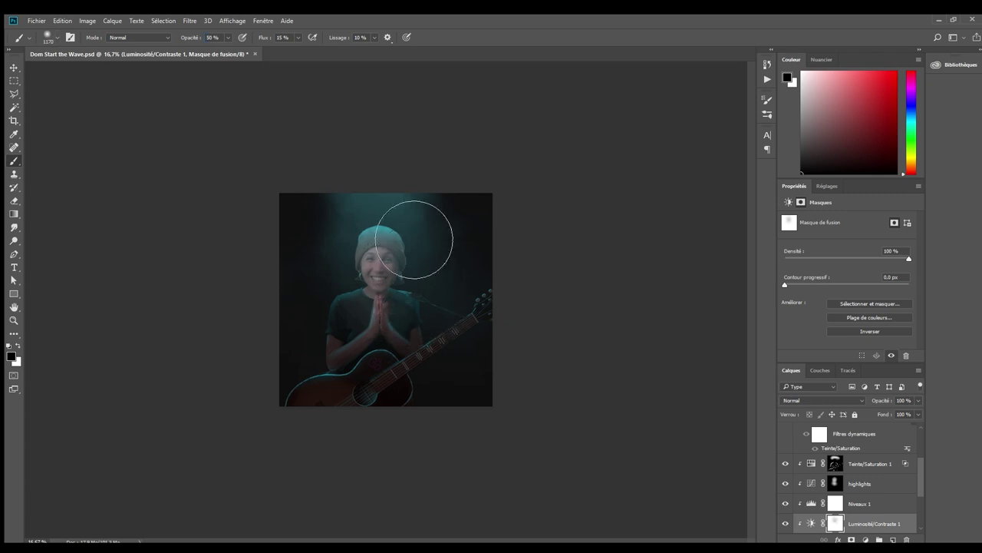
key(ctrl+plus)
key(ctrl+plus)
- On the highlights mask, paint black to tone down the highlights around the eyes
key(ctrl+1)
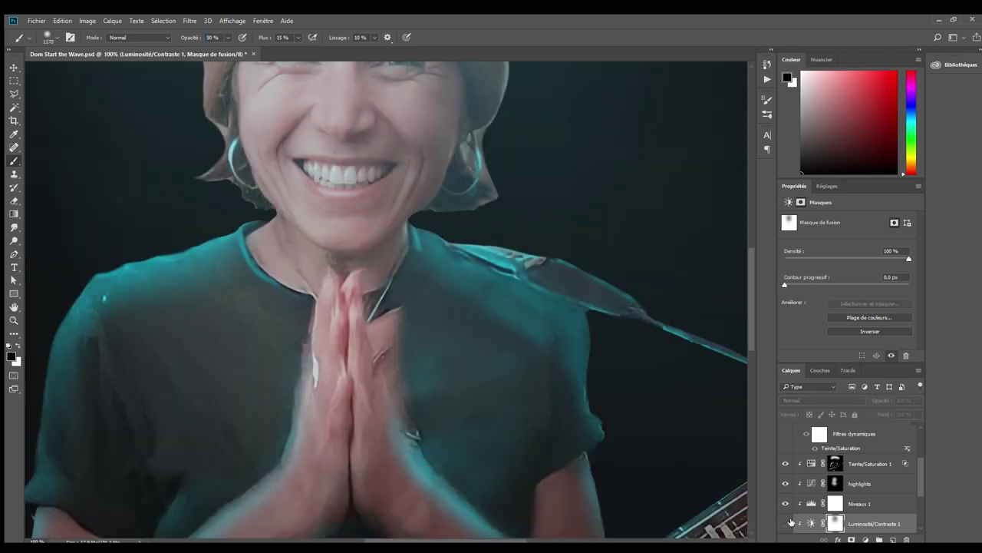
key(alt+bracketright)
key(alt+bracketright)
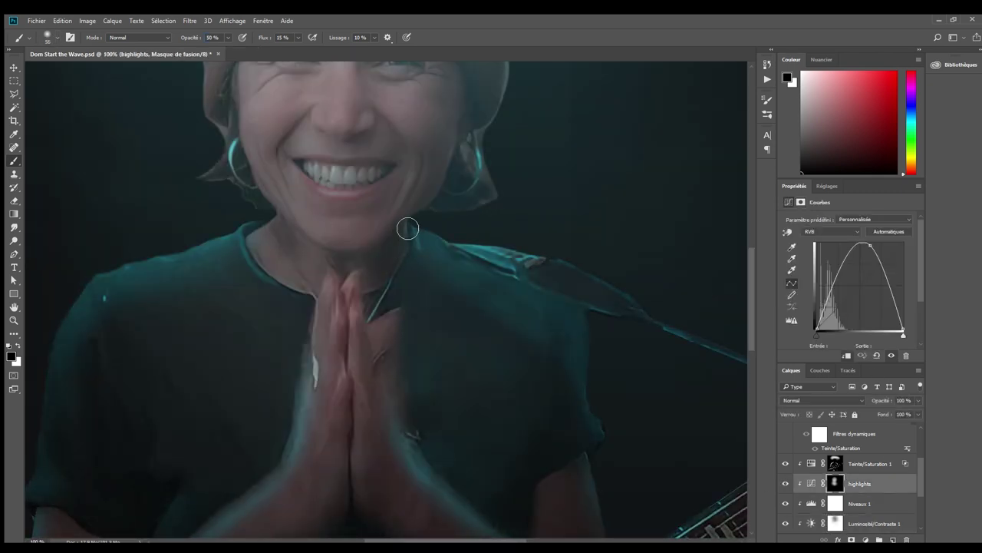
key(alt+bracketright)
key(ctrl+minus)
key(ctrl+minus)
key(ctrl+minus)
key(alt+bracketleft)
key(x)
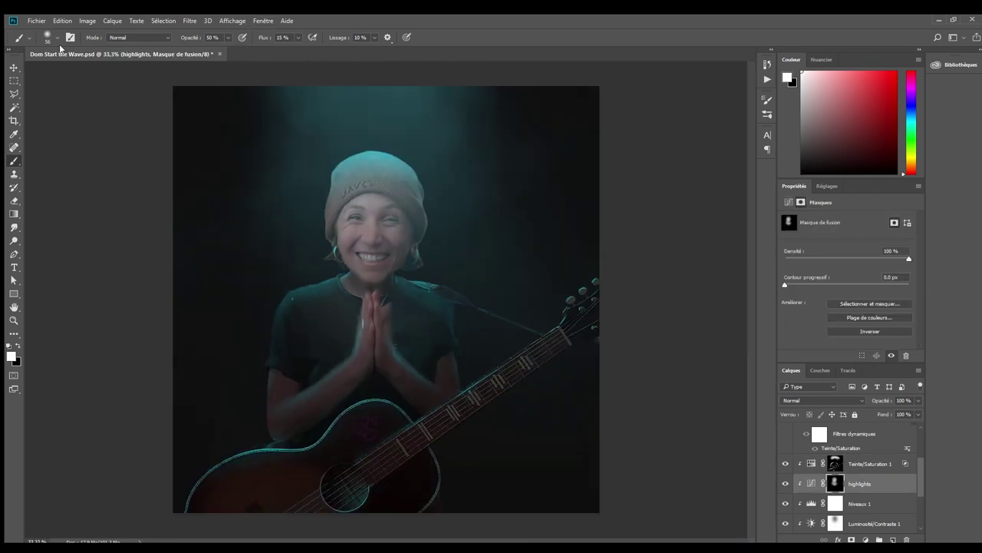
key(x)
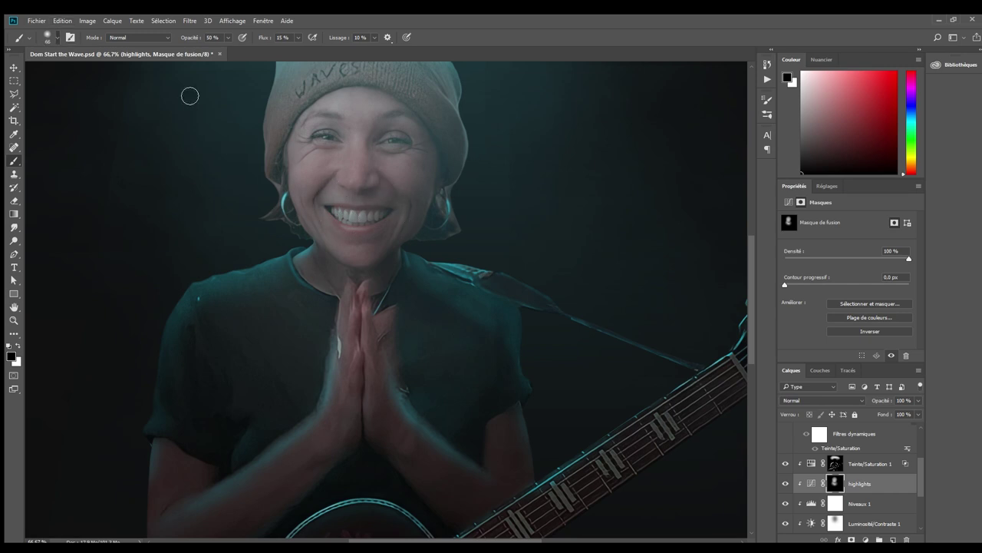
drag(307, 137, 314, 147)
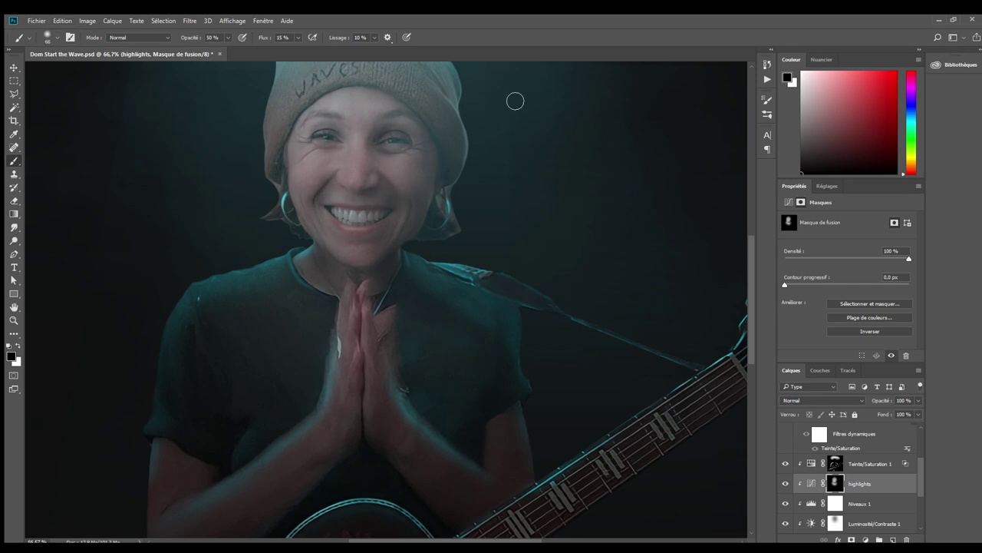
- Switch to white and step back through the highlights and Luminosité/Contraste 1 masks
key(x)
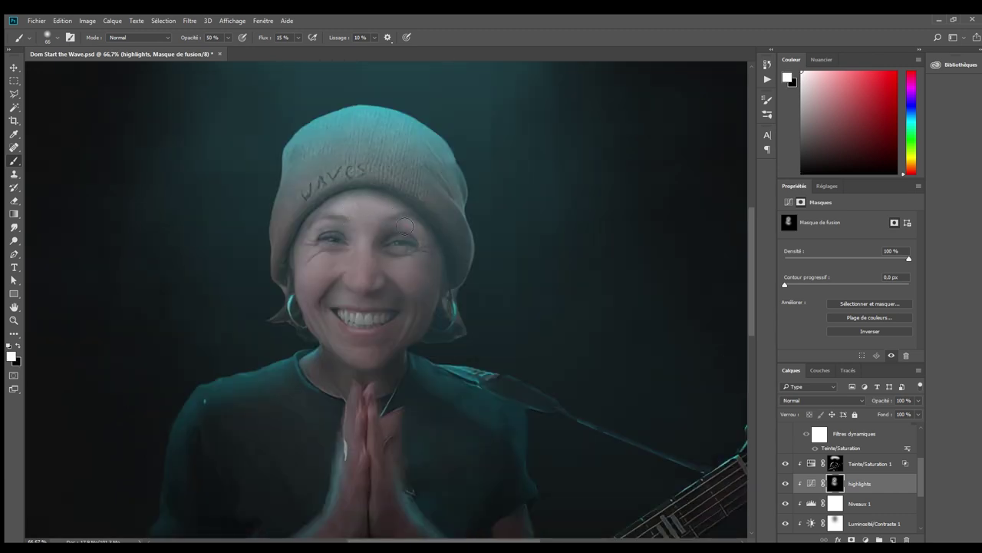
key(alt+bracketleft)
key(alt+bracketleft)
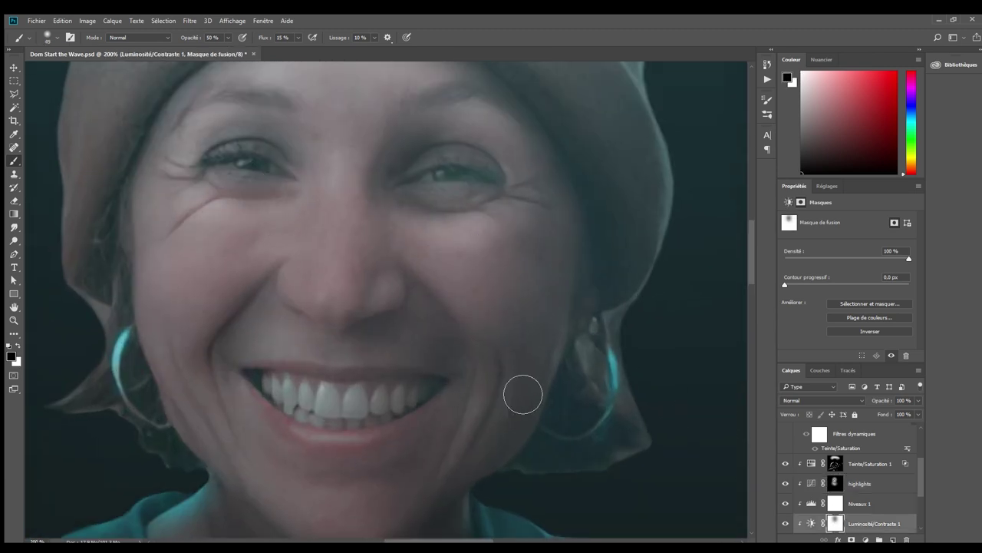
scroll(453, 345, up, 3)
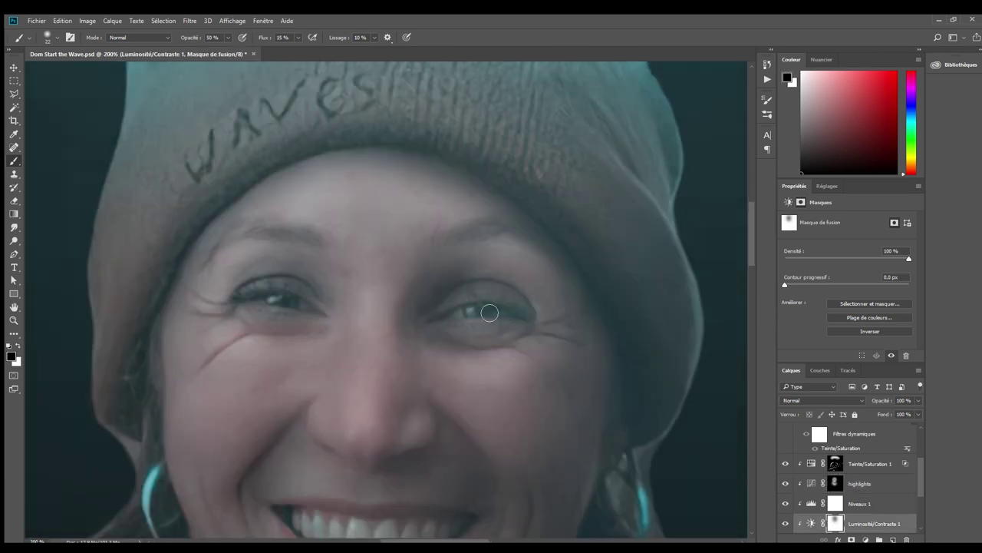
key(ctrl+minus)
key(ctrl+minus)
key(ctrl+minus)
key(x)
key(ctrl+plus)
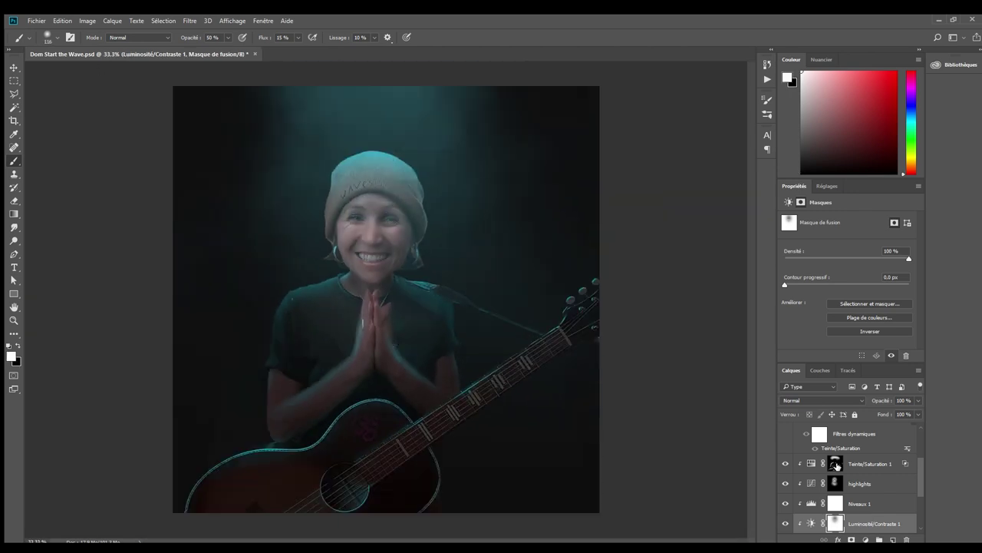
key(alt+bracketright)
key(alt+bracketright)
key(alt+bracketleft)
key(alt+bracketleft)
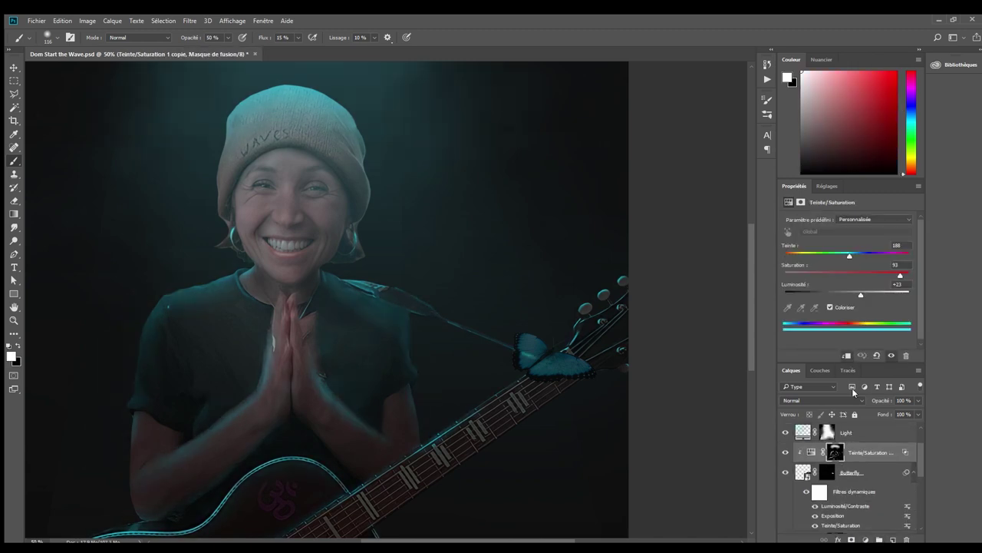
- Add a clipped Hue/Saturation copy above Butterfly and paint its cyan onto the wings
click(834, 452)
drag(535, 358, 561, 377)
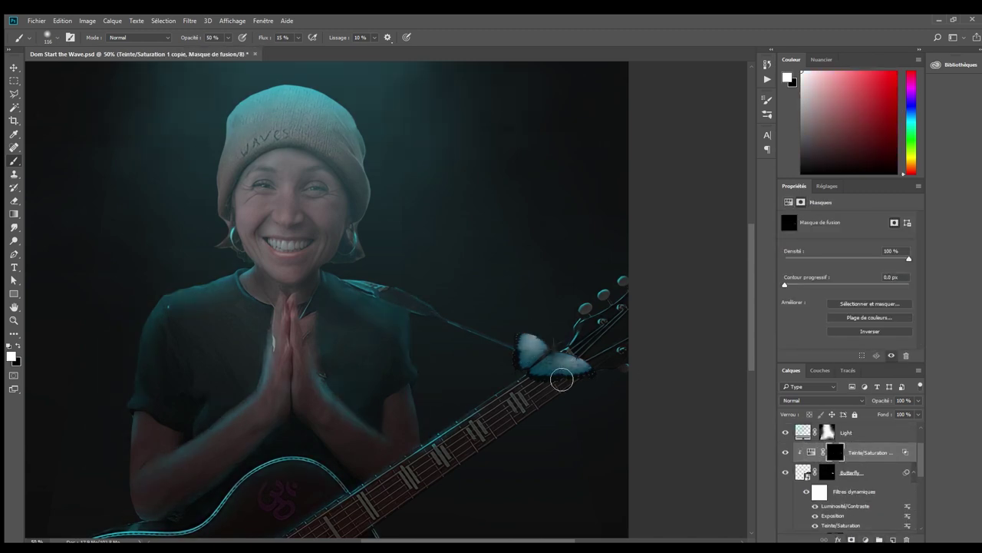
click(811, 452)
scroll(527, 342, up, 4)
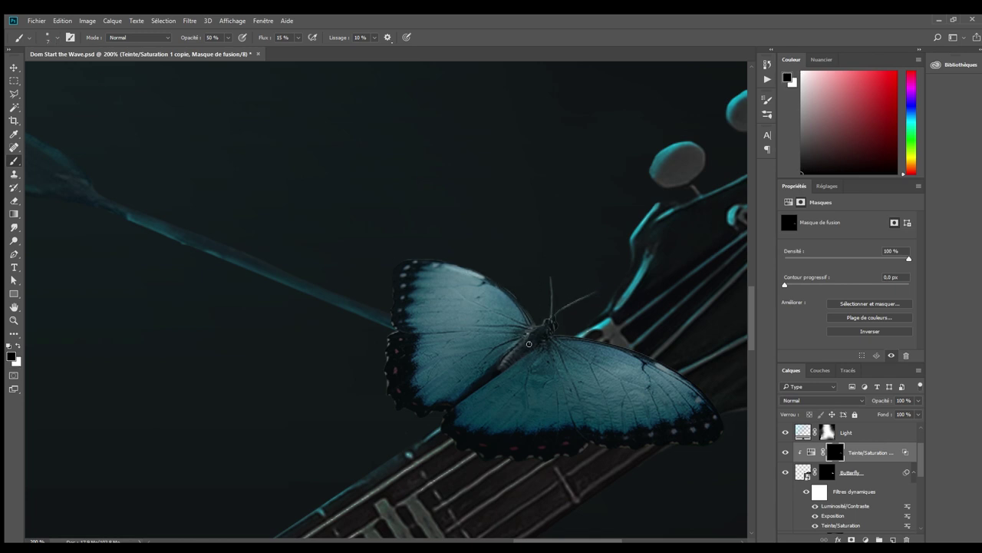
key(x)
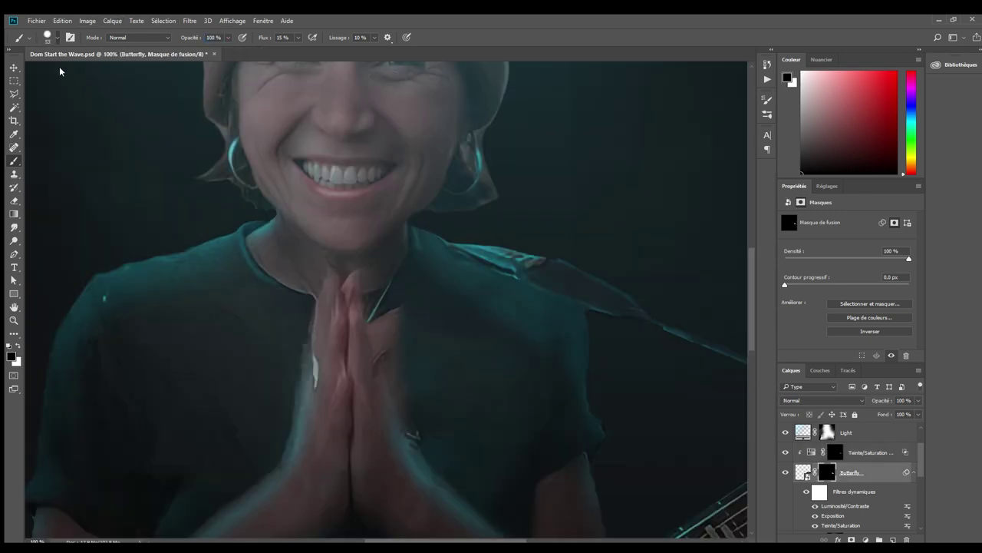
- Touch up the butterfly's right wing edges on its mask
scroll(544, 367, up, 2)
scroll(338, 299, up, 1)
scroll(386, 408, up, 1)
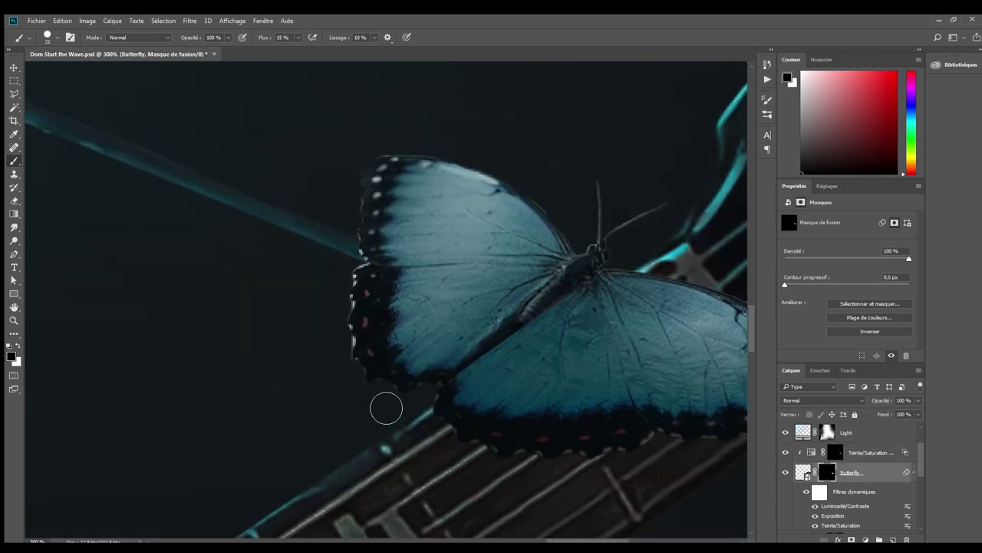
drag(643, 246, 506, 199)
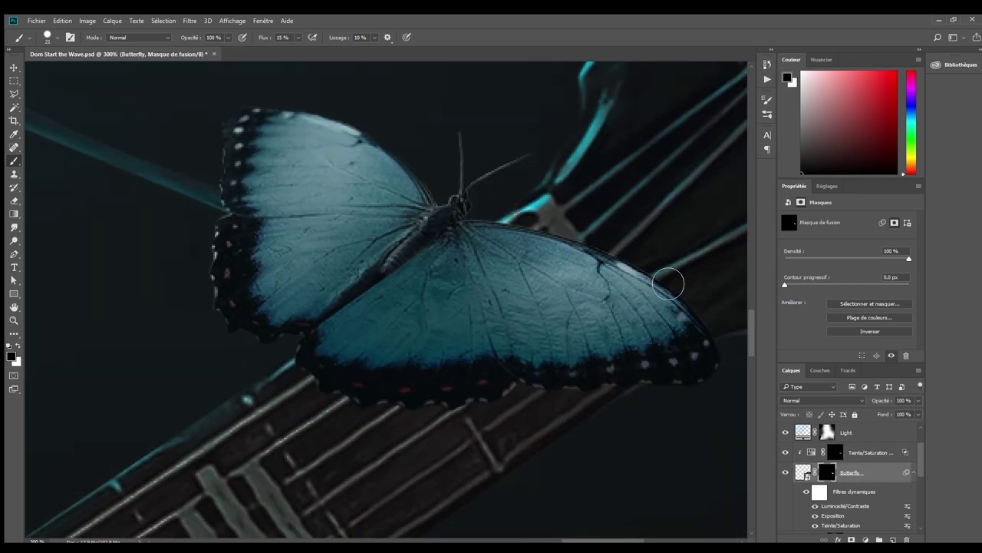
scroll(434, 192, down, 1)
- Create a test layer, try a 95%-flow stroke on the wing, then undo and delete it
scroll(435, 192, down, 2)
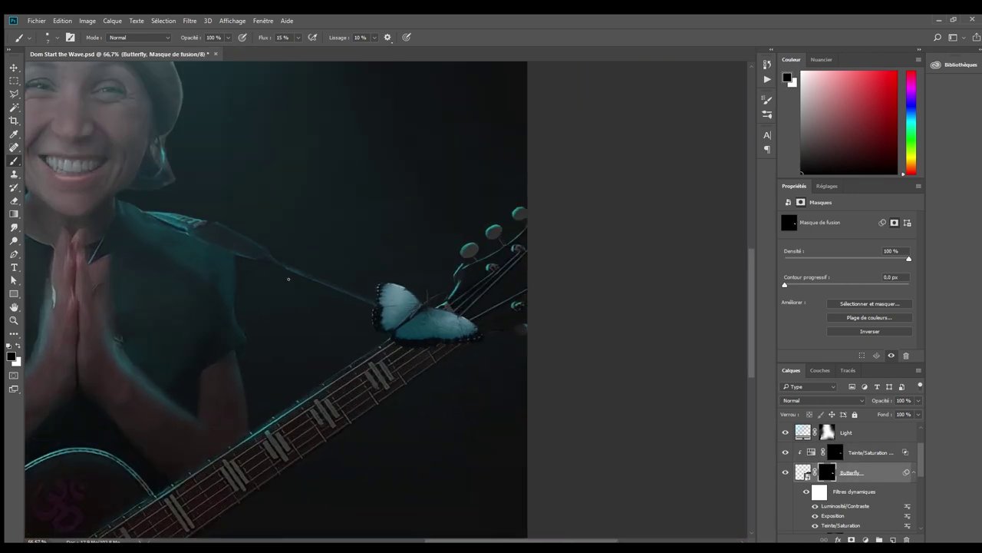
key(ctrl+alt+shift+n)
drag(421, 345, 461, 360)
key(x)
key(shift+9)
key(shift+5)
key(ctrl+z)
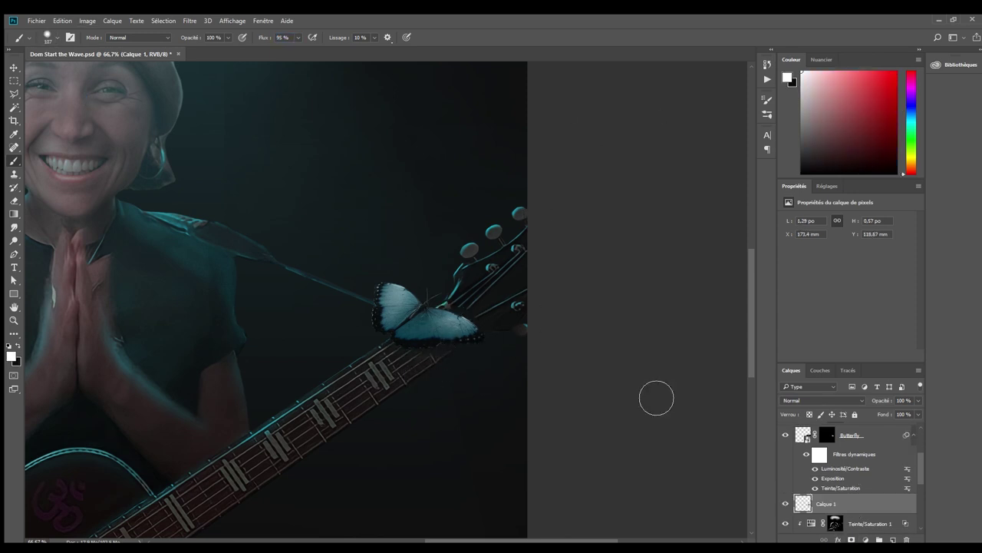
key(x)
key(e)
key(Delete)
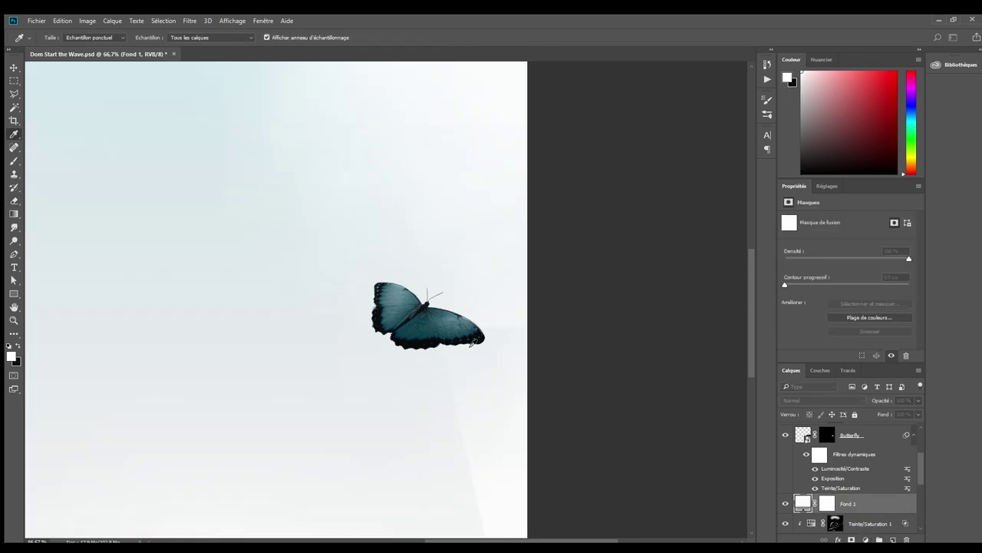
- Add the Fond 1 fill layer with an inverted black mask and pick a black brush
key(alt+BackSpace)
key(ctrl+i)
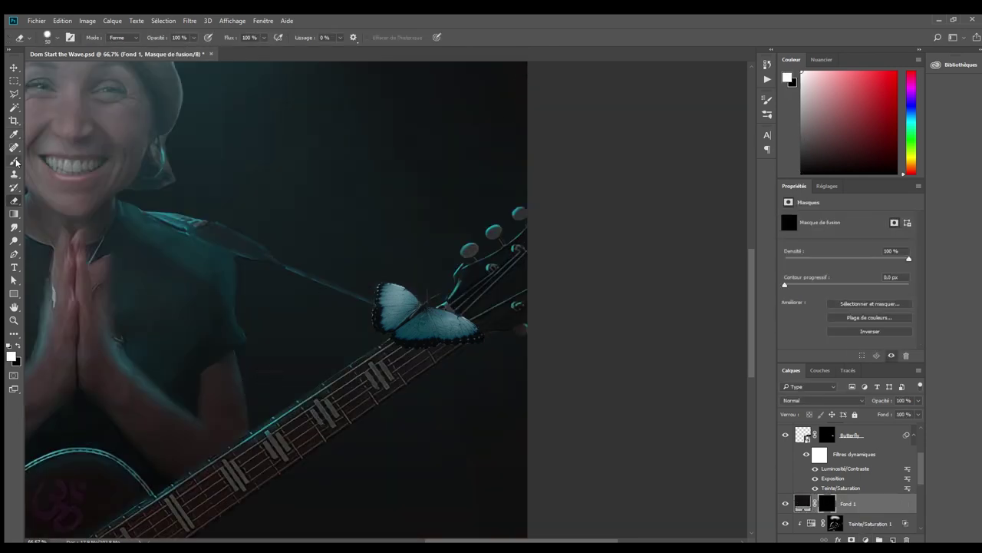
click(16, 161)
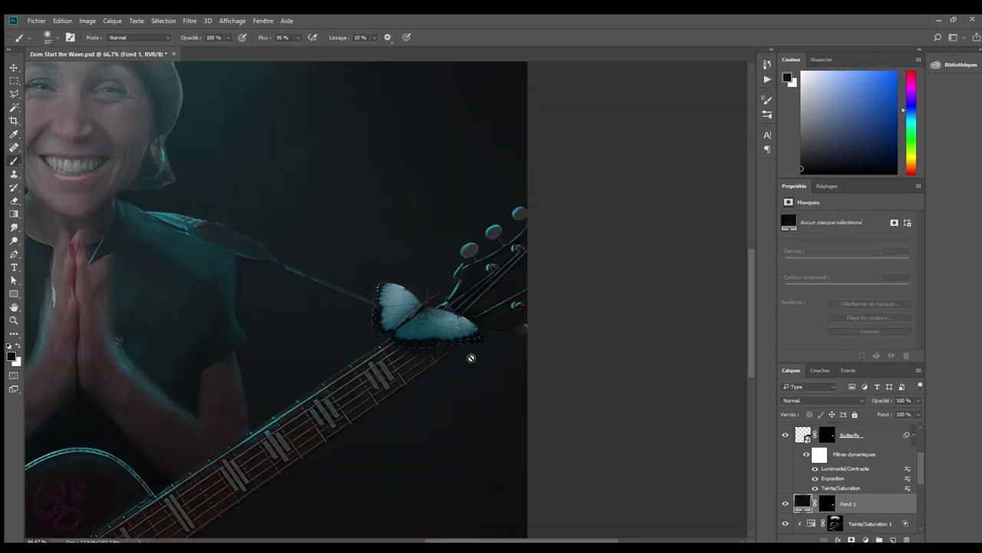
key(x)
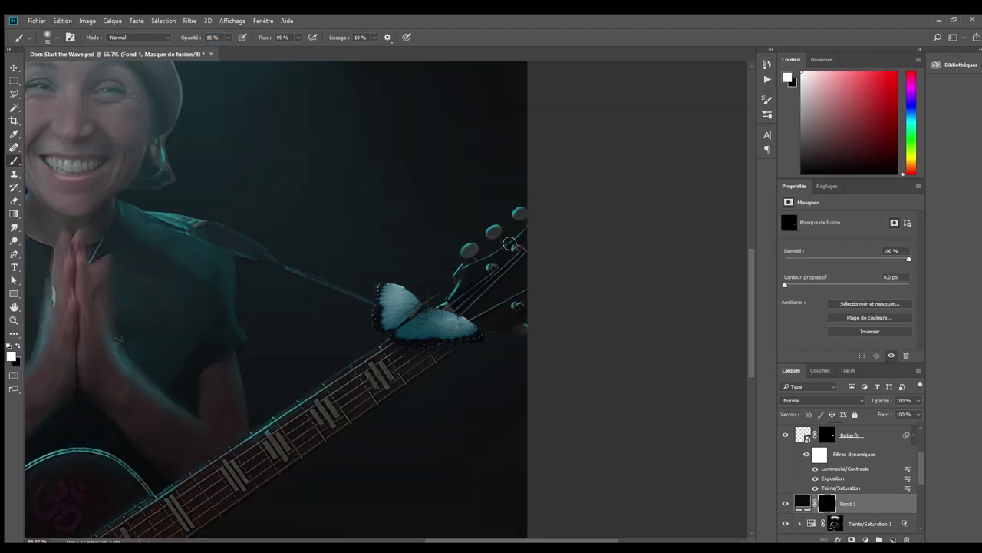
key(ctrl+minus)
key(ctrl+minus)
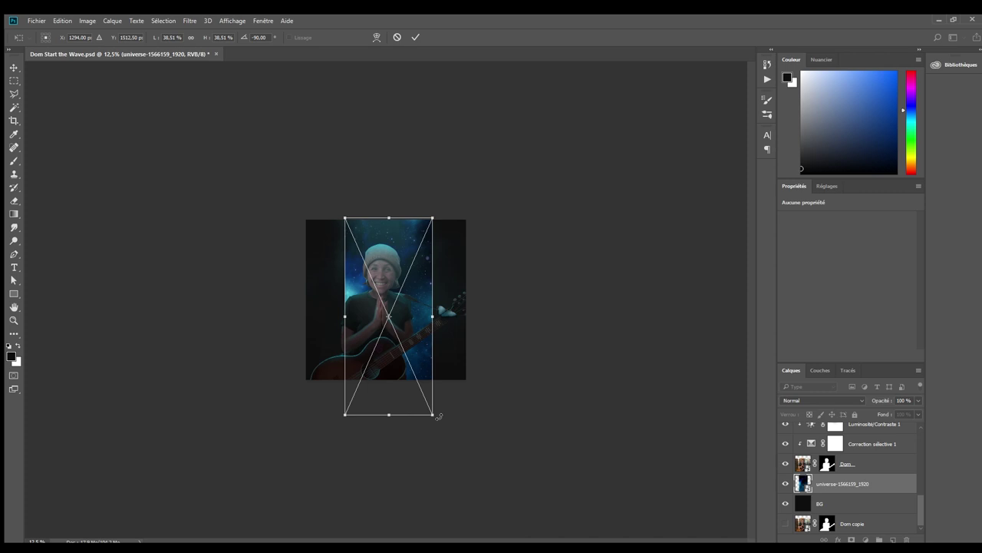
- Stretch and flip the starry universe image to cover the canvas, trying 95% opacity
drag(438, 416, 456, 158)
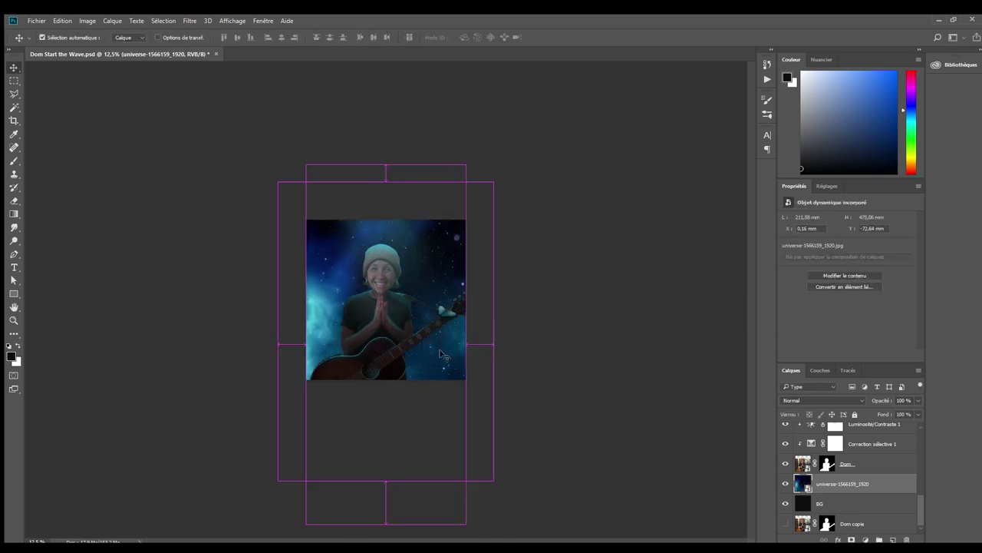
key(Return)
key(ctrl+plus)
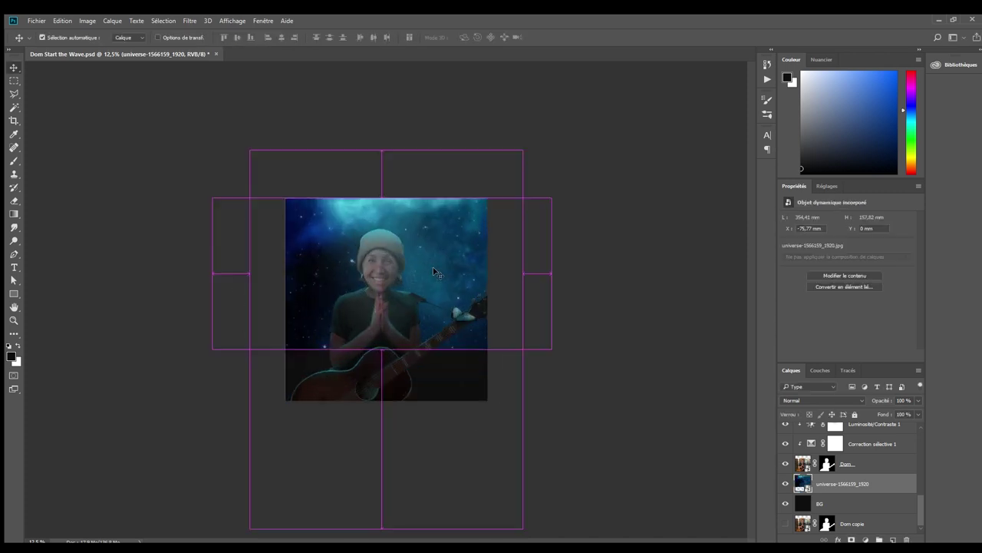
key(i)
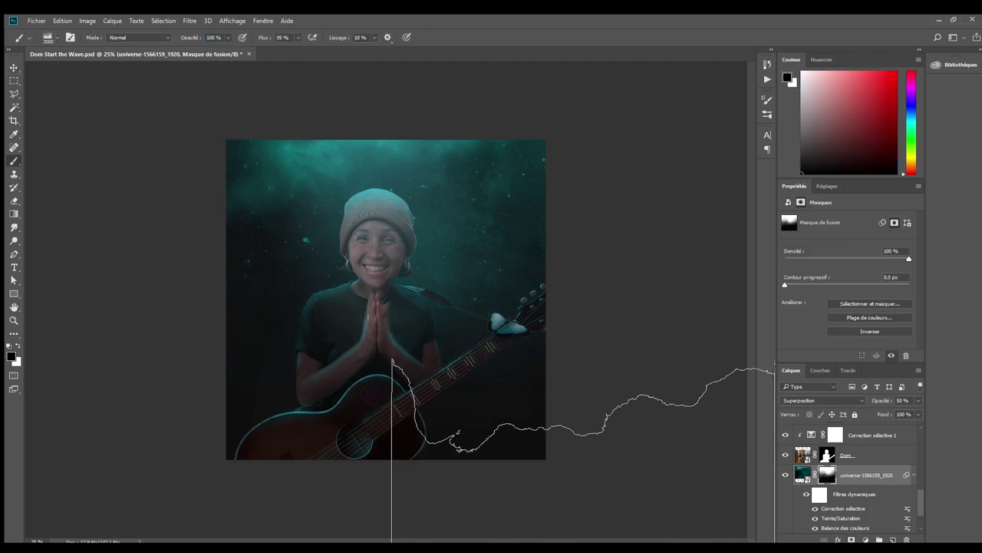
text(m95)
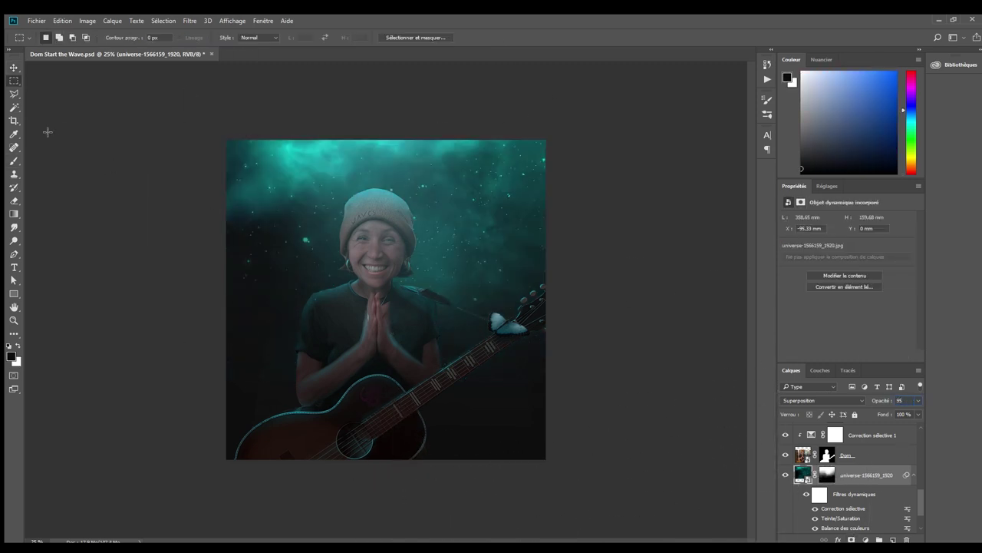
key(Return)
- Set the universe layer to Overlay at 70% opacity and select its mask
key(v)
key(ctrl+plus)
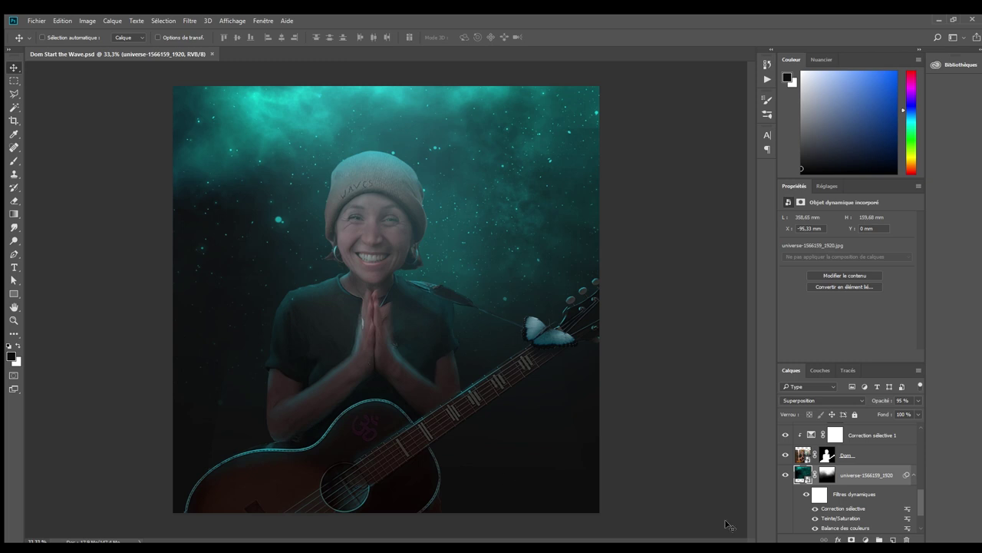
key(b)
click(827, 474)
key(ctrl+z)
key(ctrl+minus)
key(ctrl+minus)
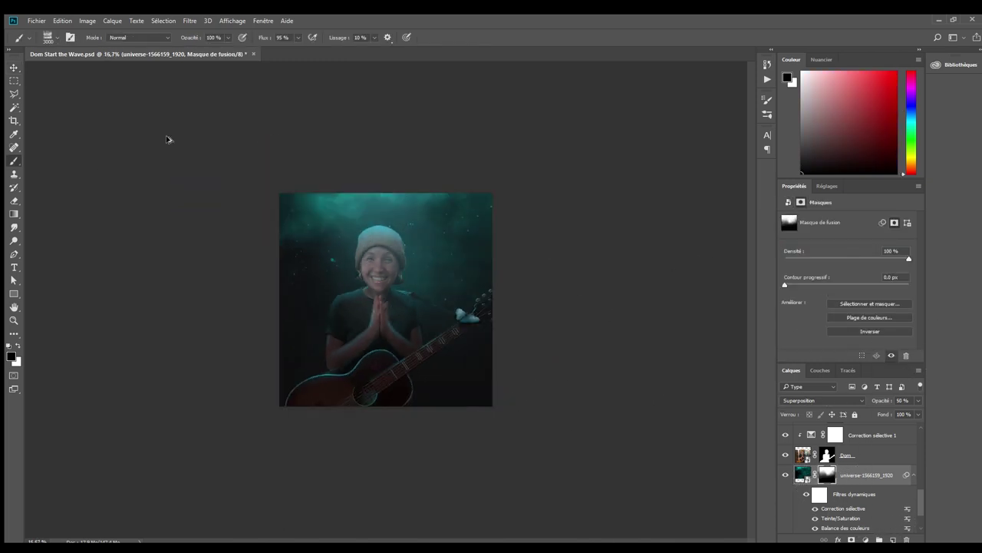
key(ctrl+plus)
key(m)
key(7)
- Save, then select the woman's layer mask with a white brush, zoomed on her face
key(ctrl+s)
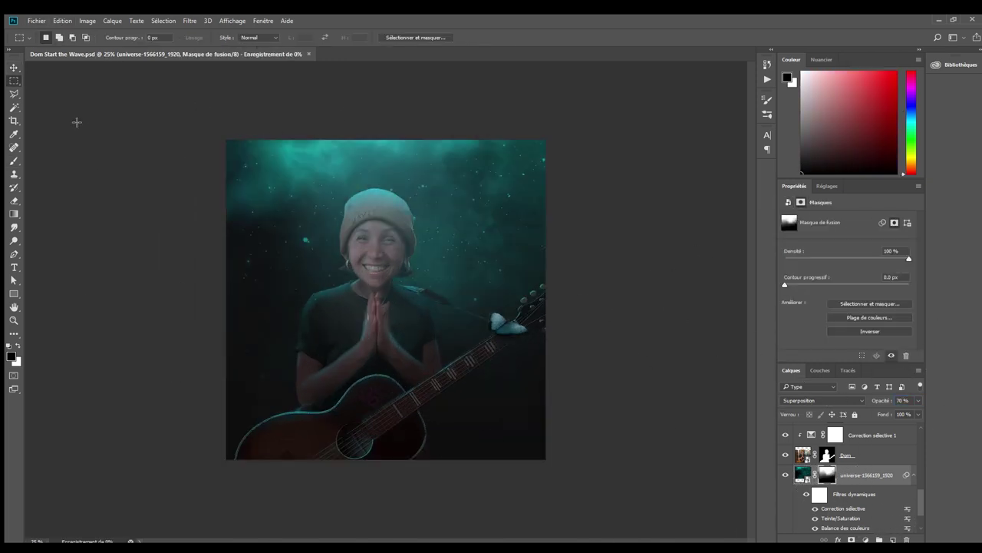
key(alt+bracketright)
key(b)
key(x)
key(ctrl+plus)
key(ctrl+plus)
key(ctrl+plus)
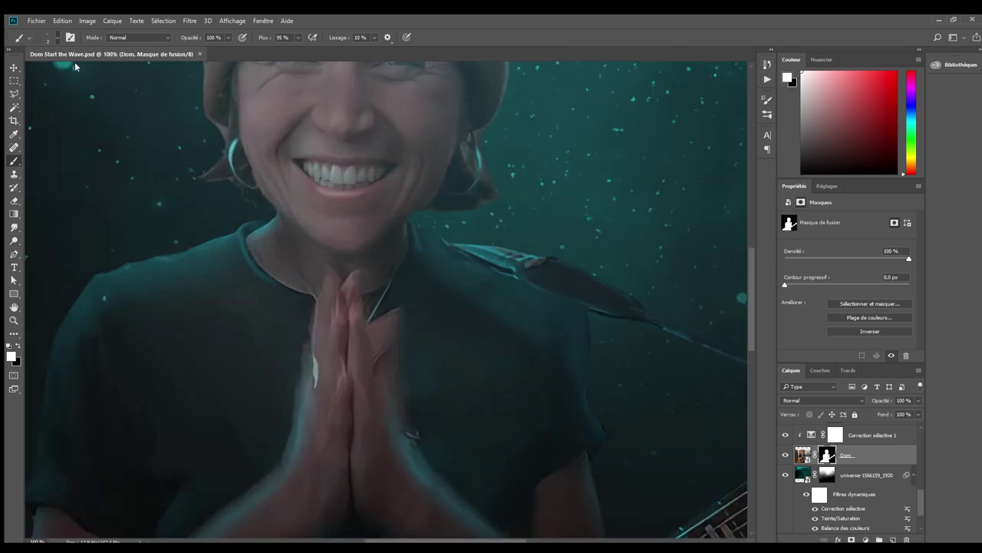
- Paint the Dom mask around her neck with black, then select Teinte/Saturation 1 and zoom out
key(x)
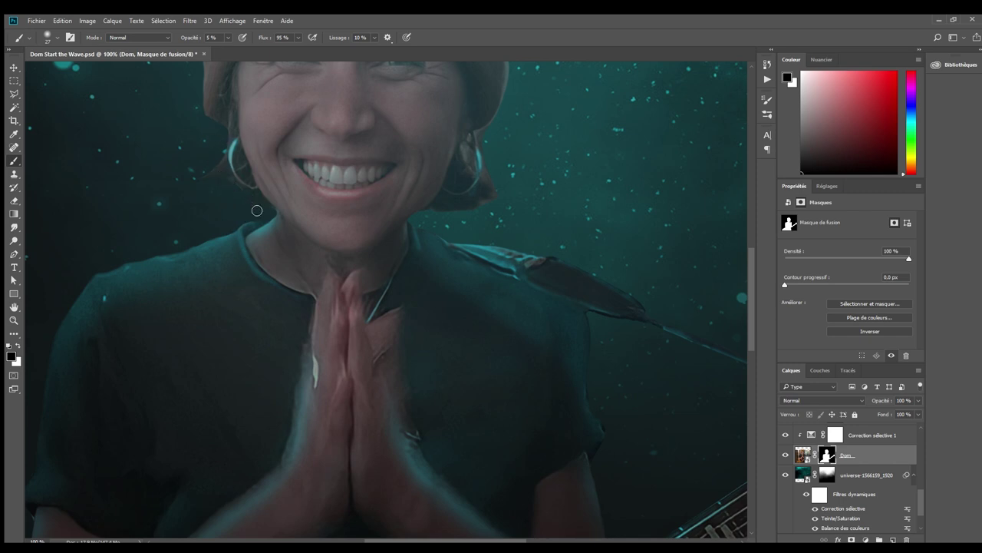
scroll(213, 182, up, 3)
scroll(416, 217, right, 3)
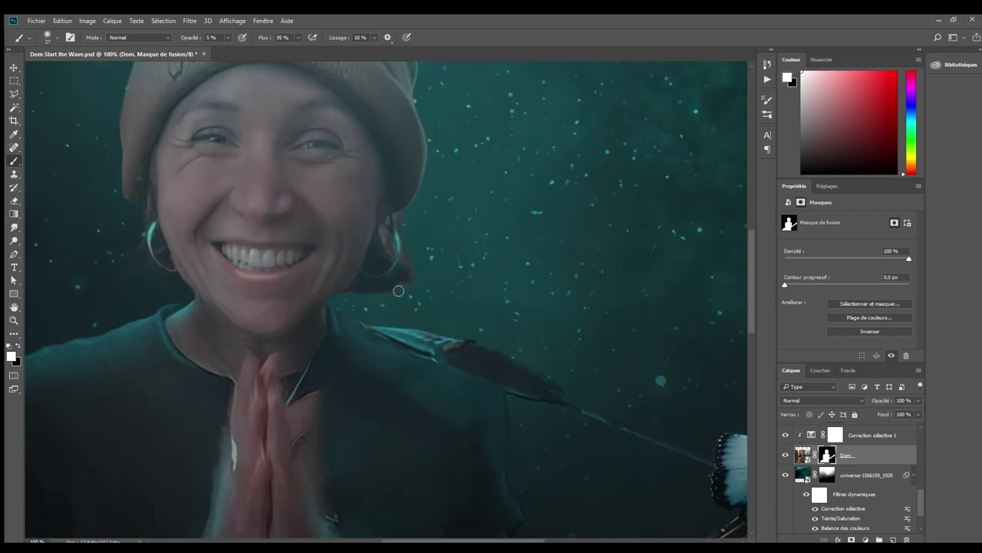
key(alt+period)
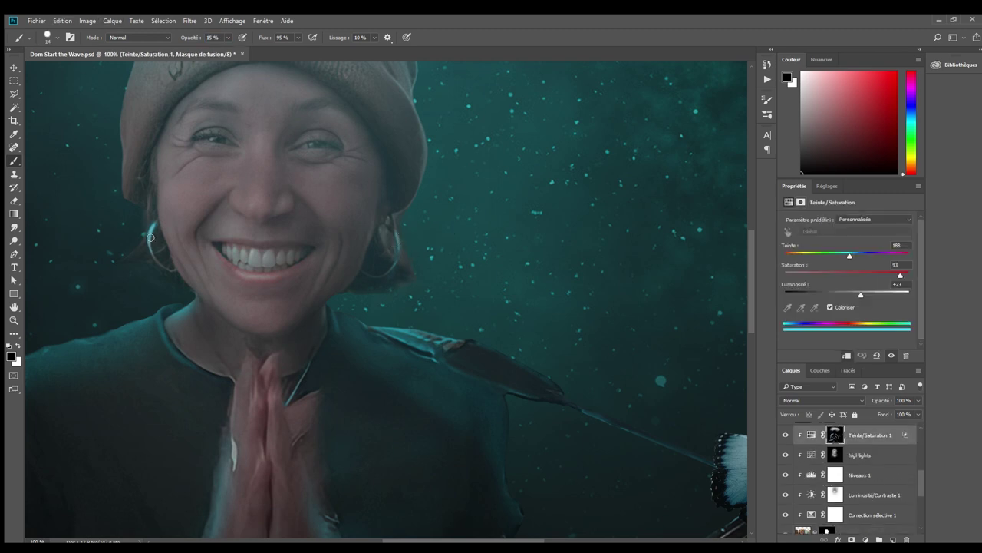
key(ctrl+minus)
key(ctrl+minus)
key(ctrl+minus)
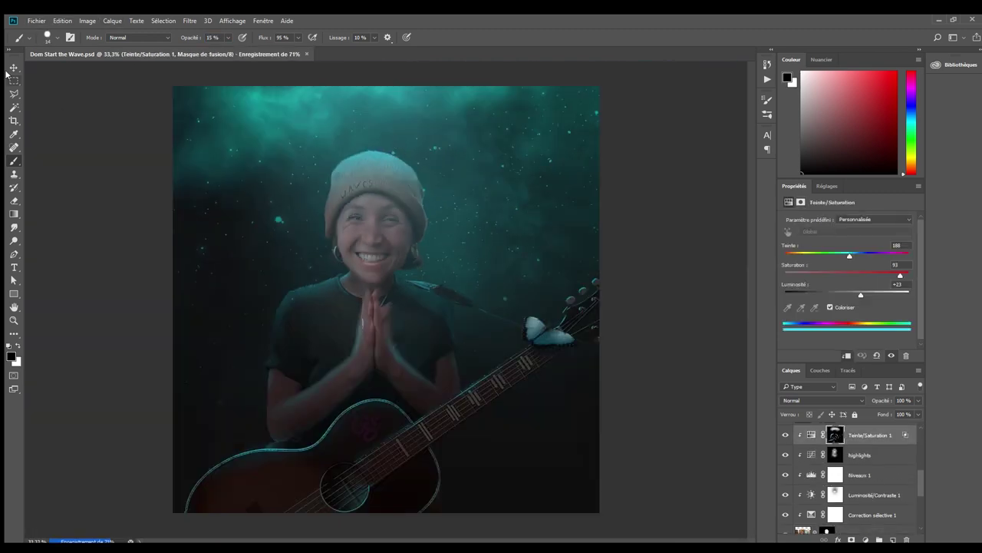
- Duplicate Teinte/Saturation 1, set lightness +65, invert its mask, and paint over one eye
key(ctrl+j)
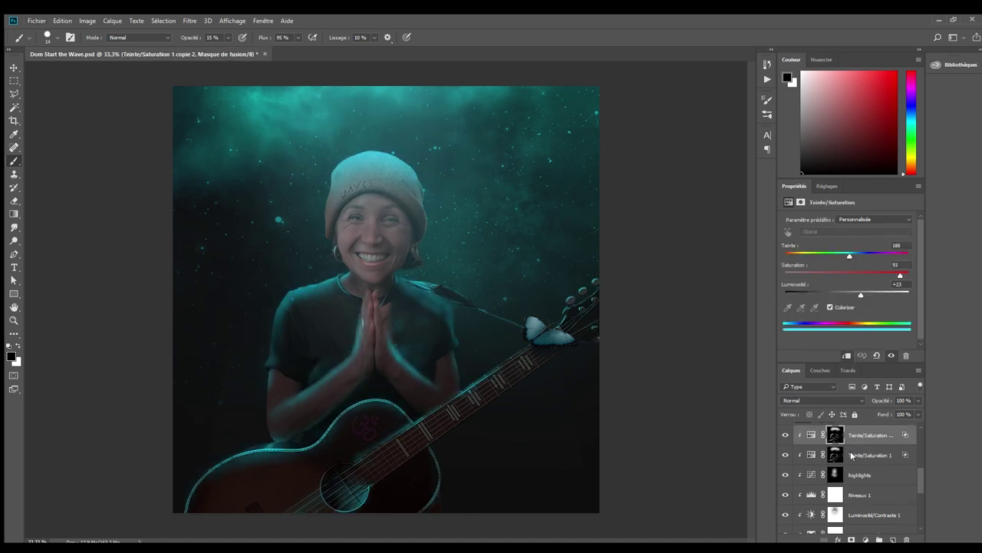
drag(860, 294, 885, 292)
key(ctrl+i)
key(x)
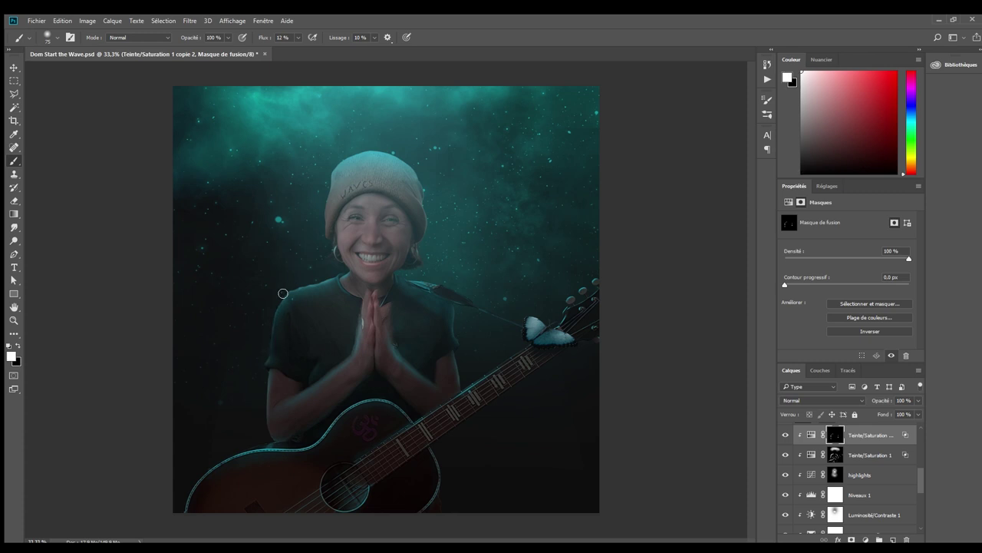
key(ctrl+minus)
key(ctrl+plus)
key(ctrl+plus)
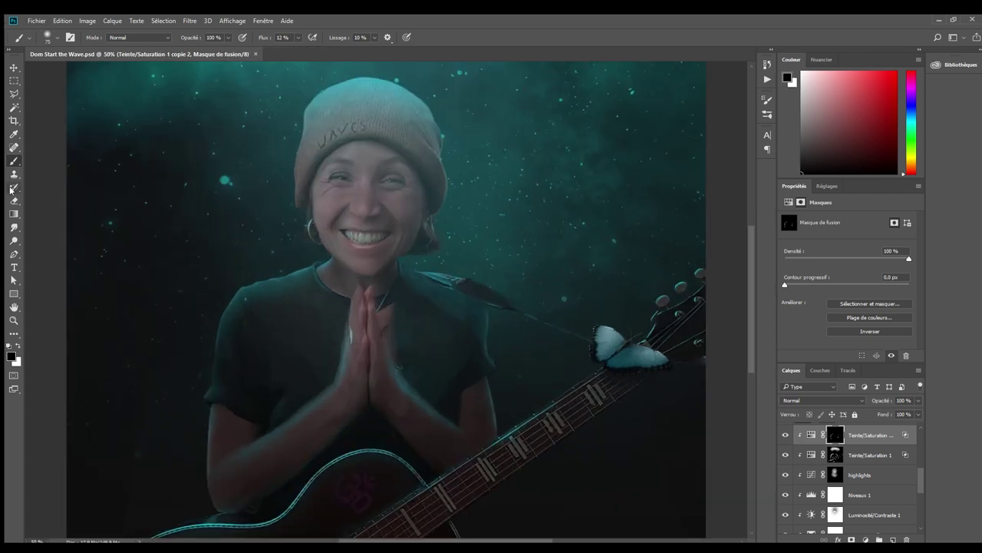
drag(409, 271, 350, 231)
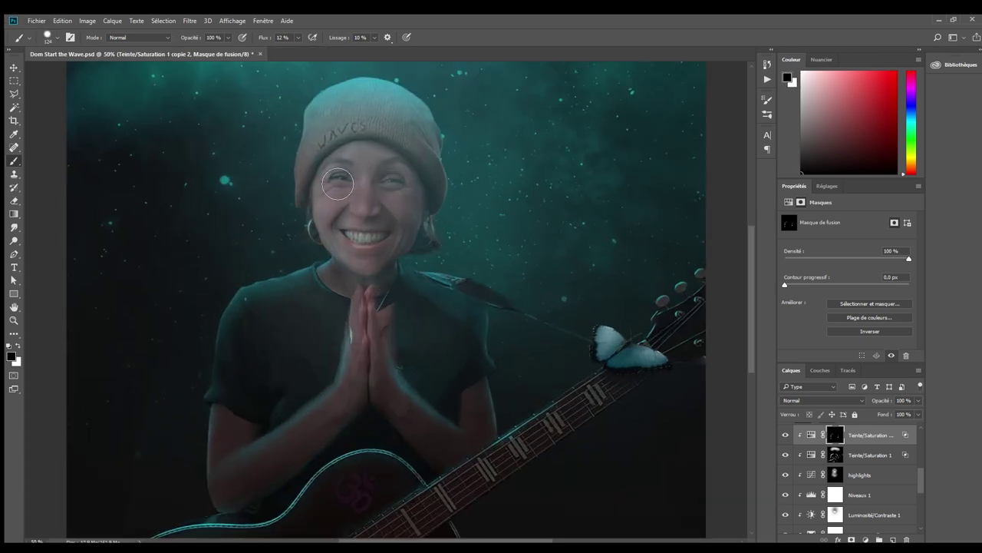
- Lower brush opacity to 15% and paint subtle teal glints into the eyes
text(15)
key(Return)
key(x)
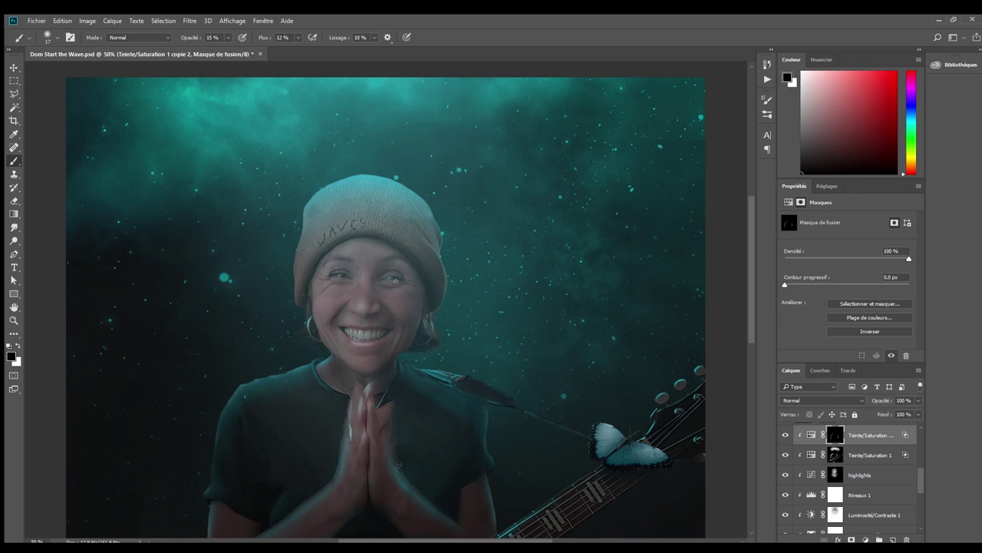
scroll(396, 281, up, 4)
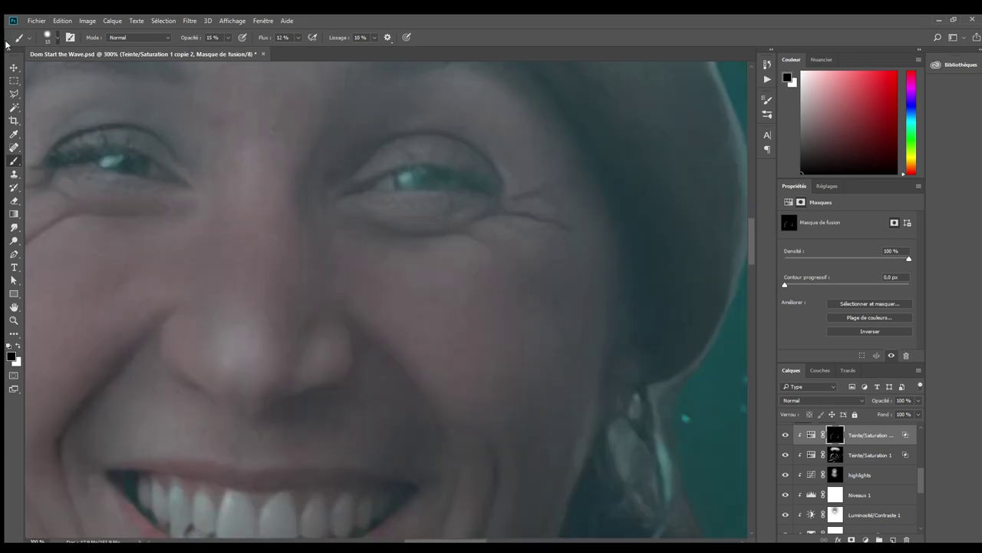
key(x)
scroll(436, 121, down, 5)
scroll(390, 159, up, 2)
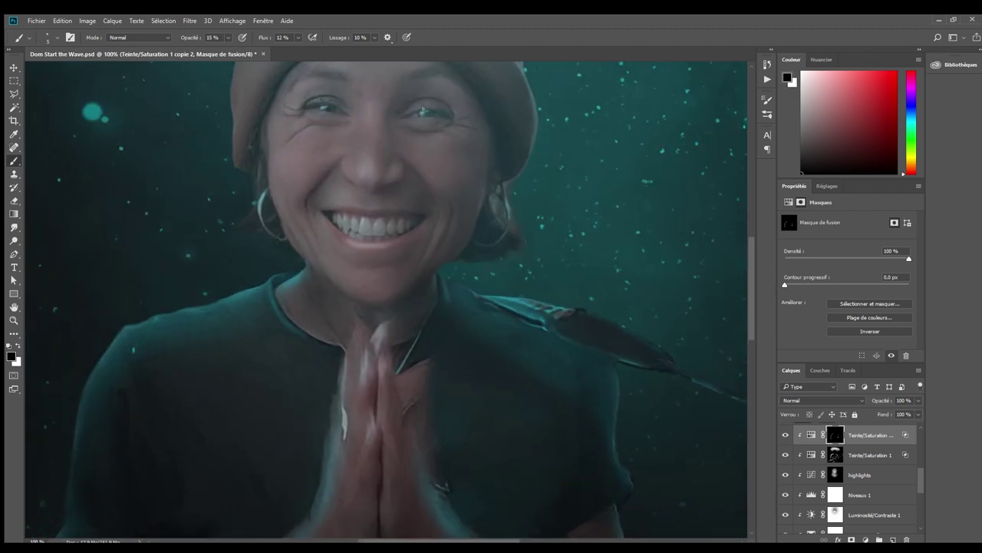
key(x)
scroll(390, 159, down, 1)
scroll(230, 138, down, 1)
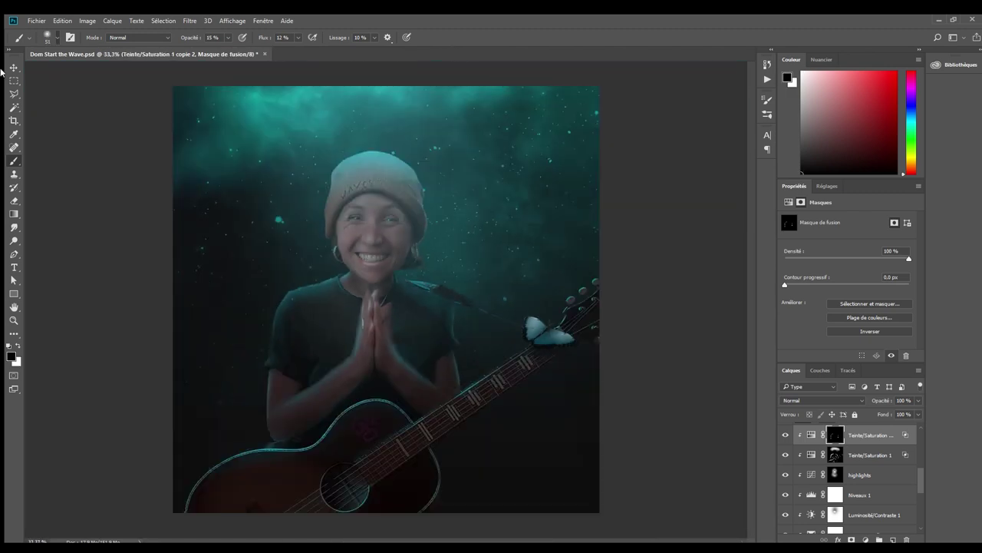
click(785, 475)
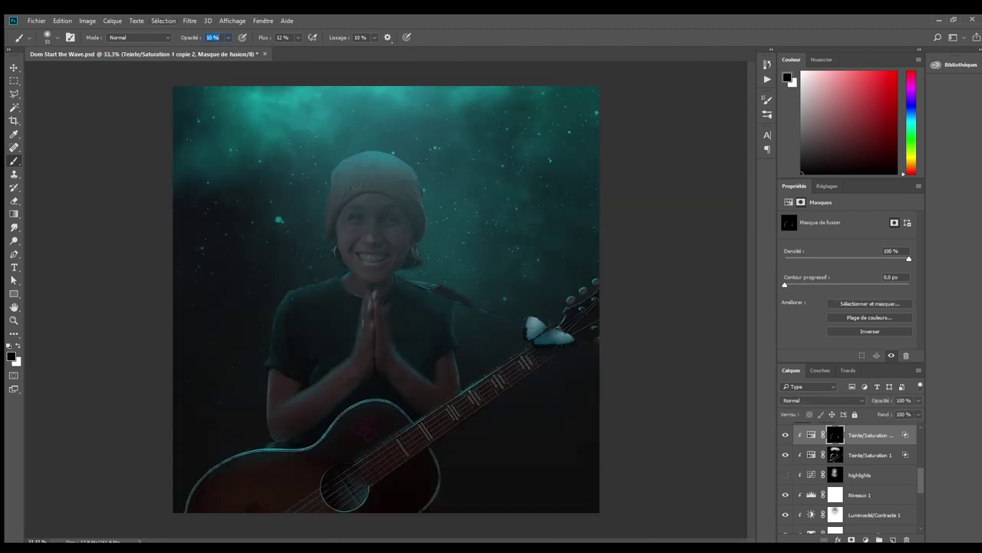
click(785, 474)
scroll(391, 181, down, 3)
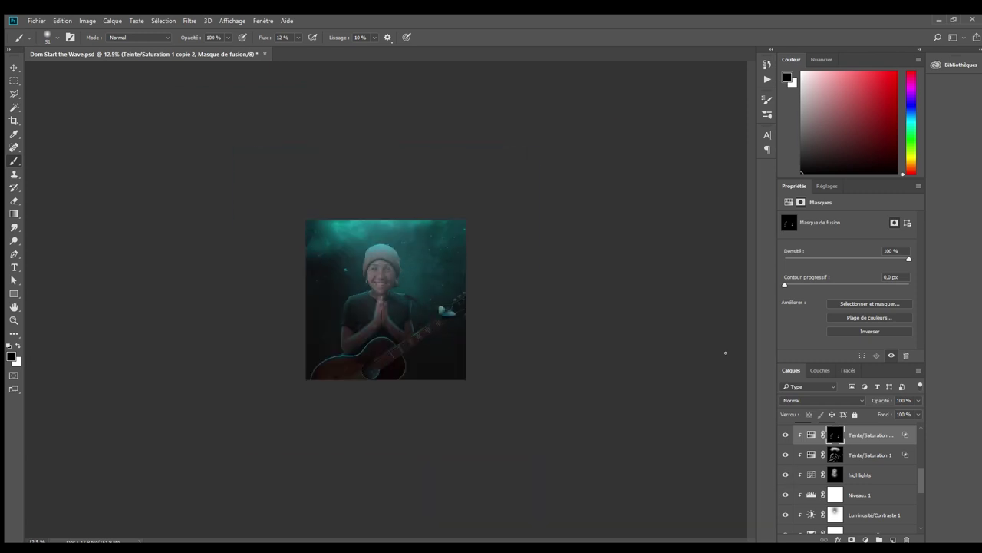
scroll(391, 181, up, 2)
scroll(391, 181, up, 1)
scroll(392, 181, down, 1)
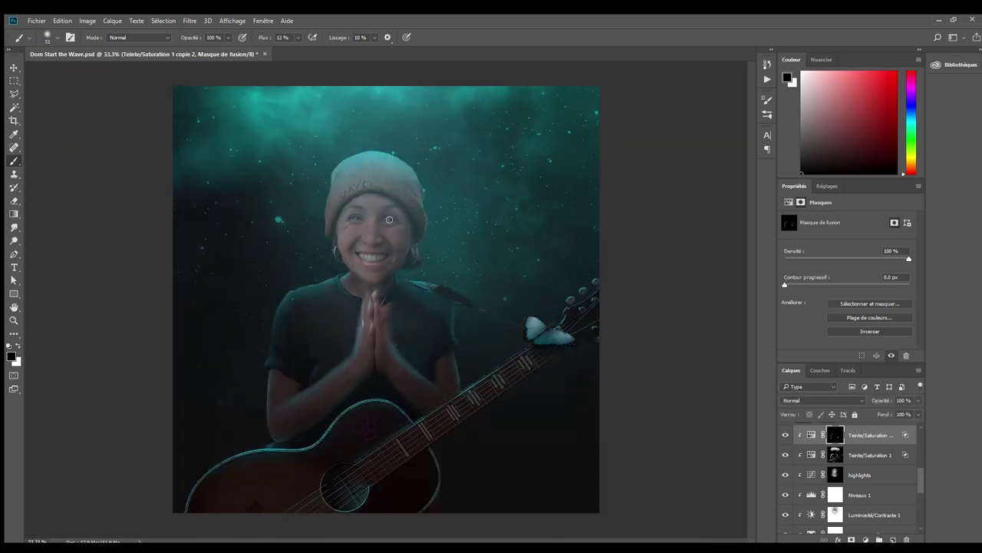
scroll(852, 476, up, 1)
click(859, 494)
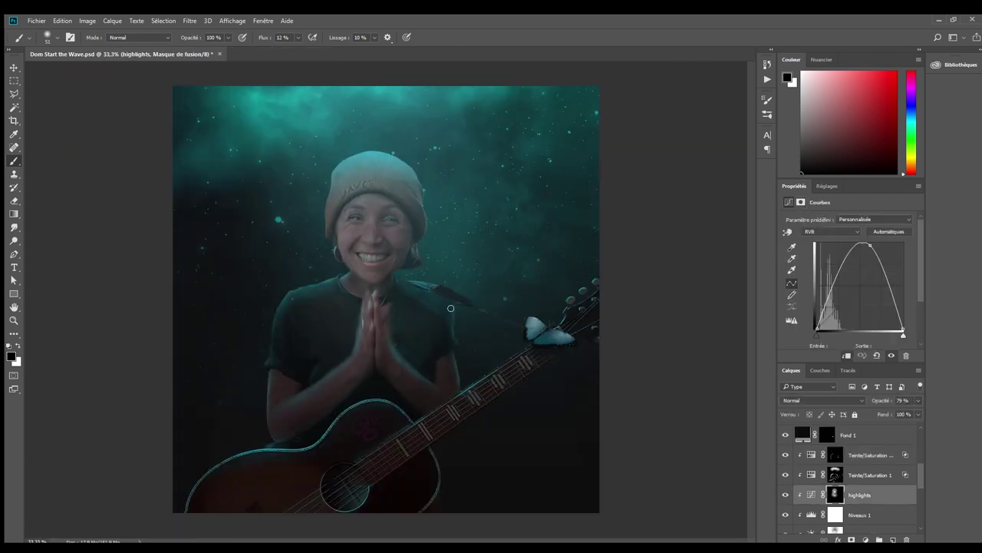
scroll(852, 491, up, 1)
key(alt+bracketleft)
key(alt+bracketleft)
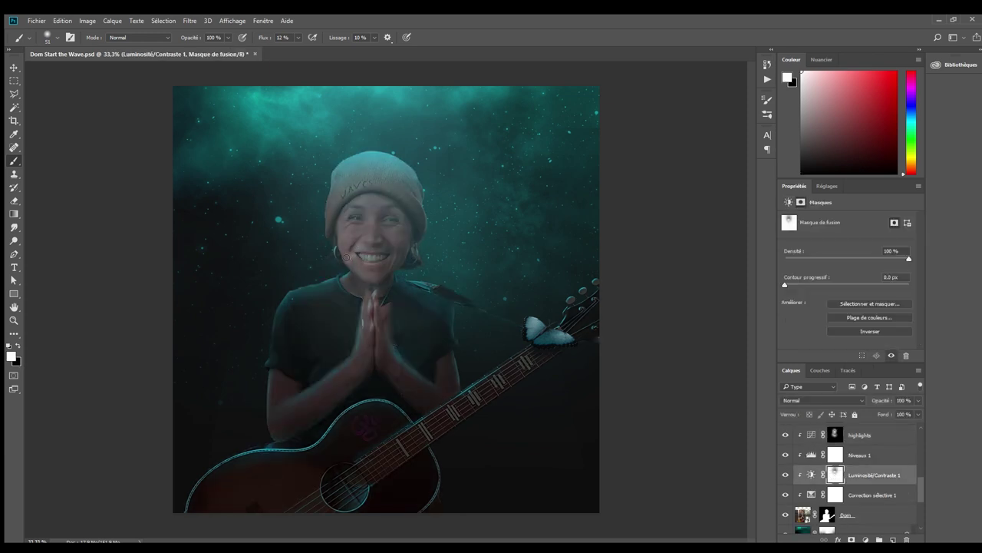
key(alt+bracketright)
key(alt+bracketright)
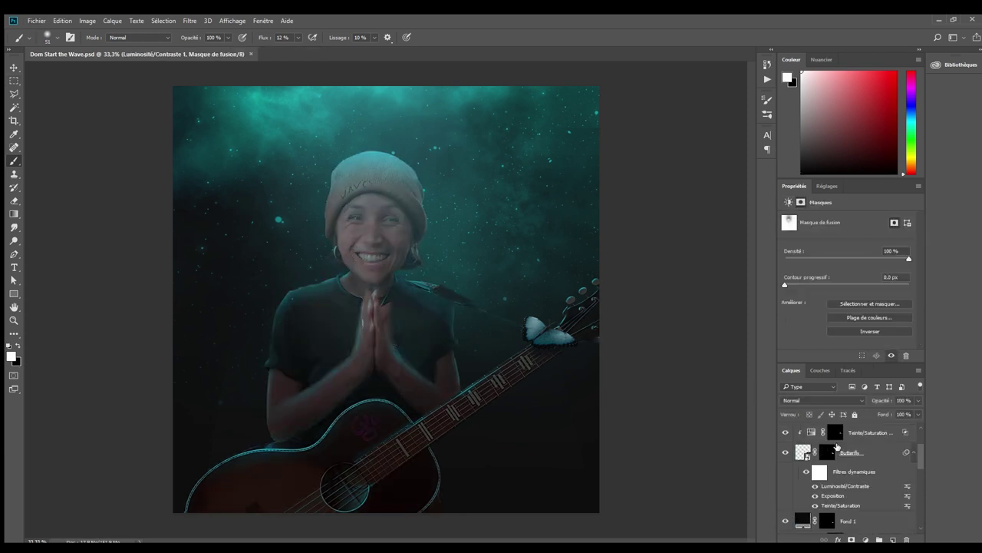
key(alt+bracketright)
key(alt+bracketright)
key(alt+bracketright)
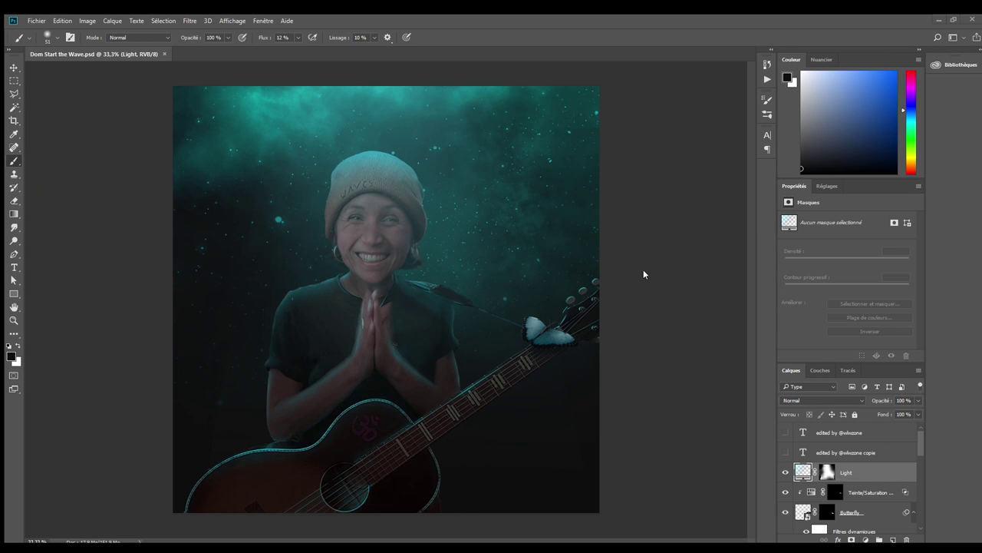
- Place the star sparkle image and recolour it toward teal with Hue/Saturation
key(Return)
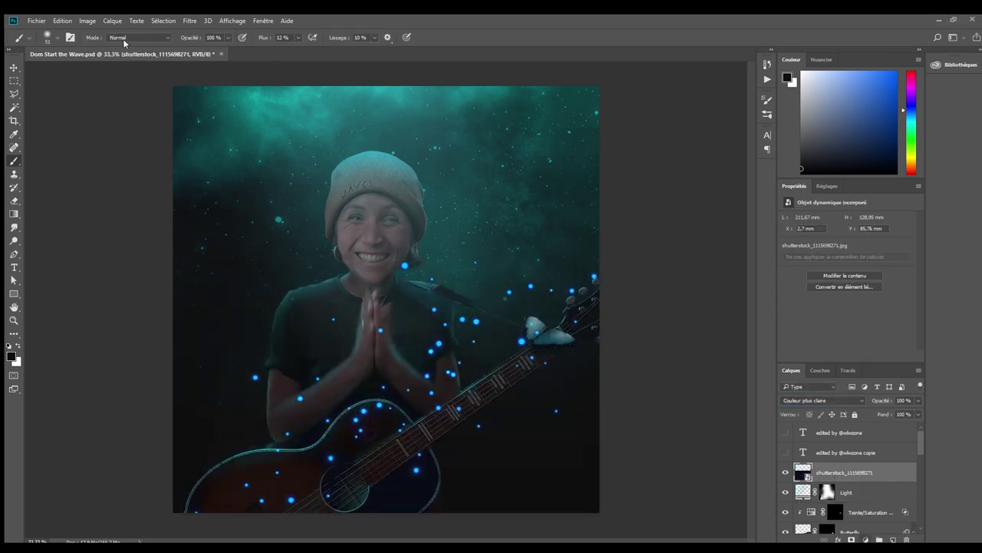
key(ctrl+u)
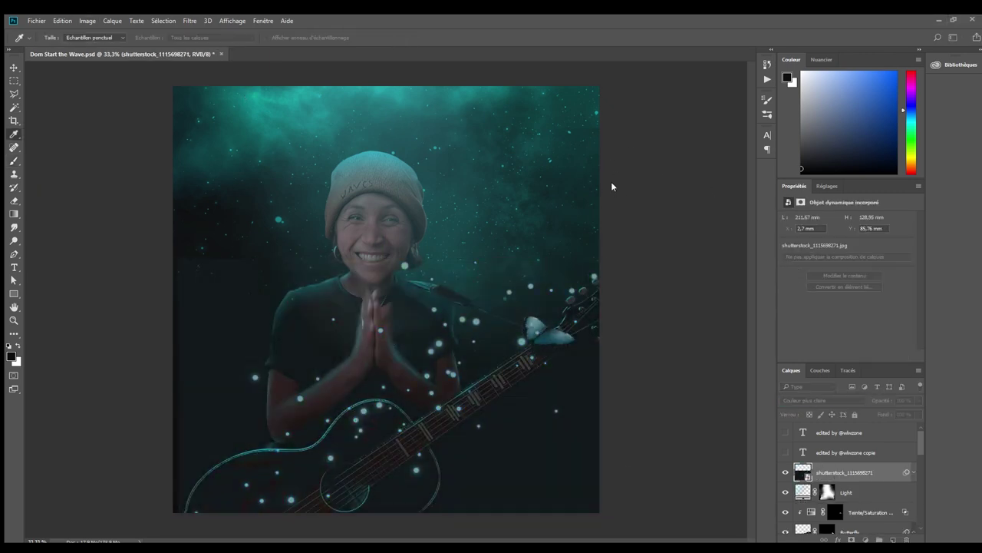
mouse_move(701, 191)
mouse_down()
mouse_move(603, 146)
mouse_move(622, 158)
mouse_move(686, 156)
mouse_move(605, 168)
mouse_move(622, 142)
mouse_up()
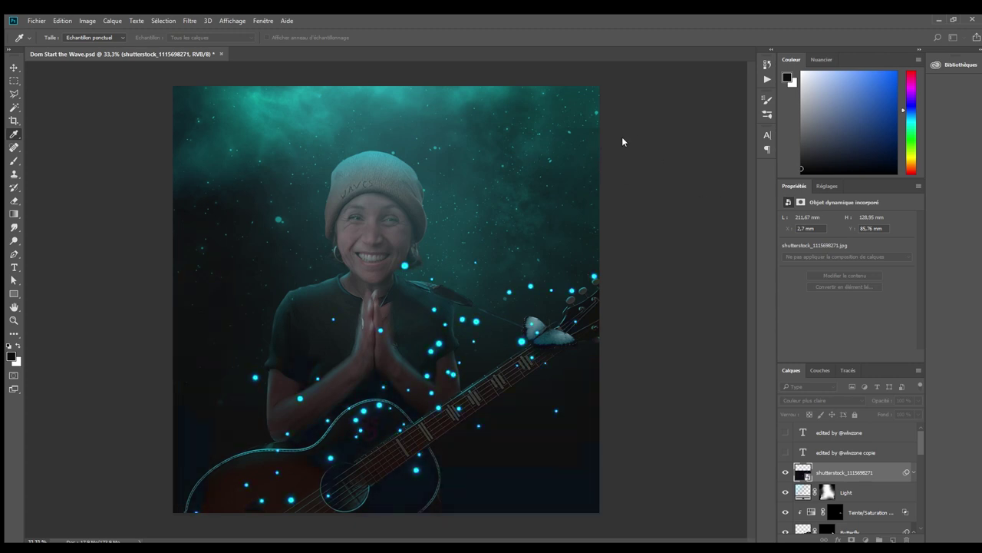
key(Return)
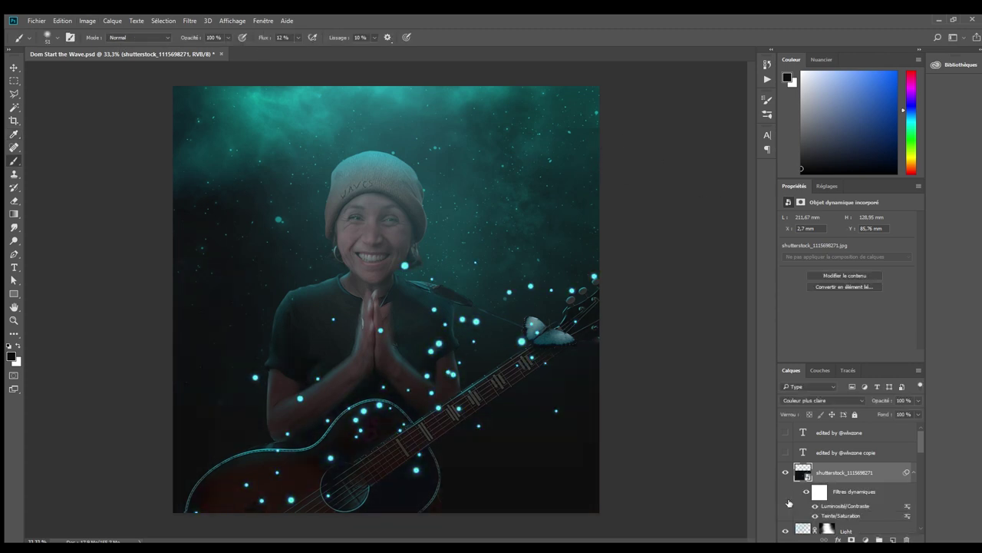
drag(881, 400, 844, 396)
- Try shrinking the sparkles, undo it, then apply a Field Blur with Bokeh
key(ctrl+t)
drag(605, 519, 330, 407)
key(Return)
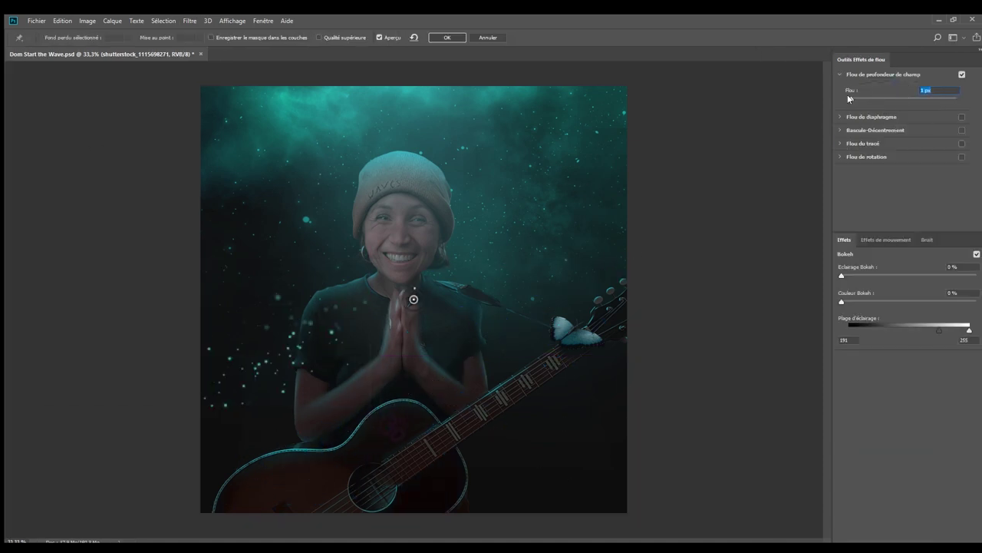
key(Escape)
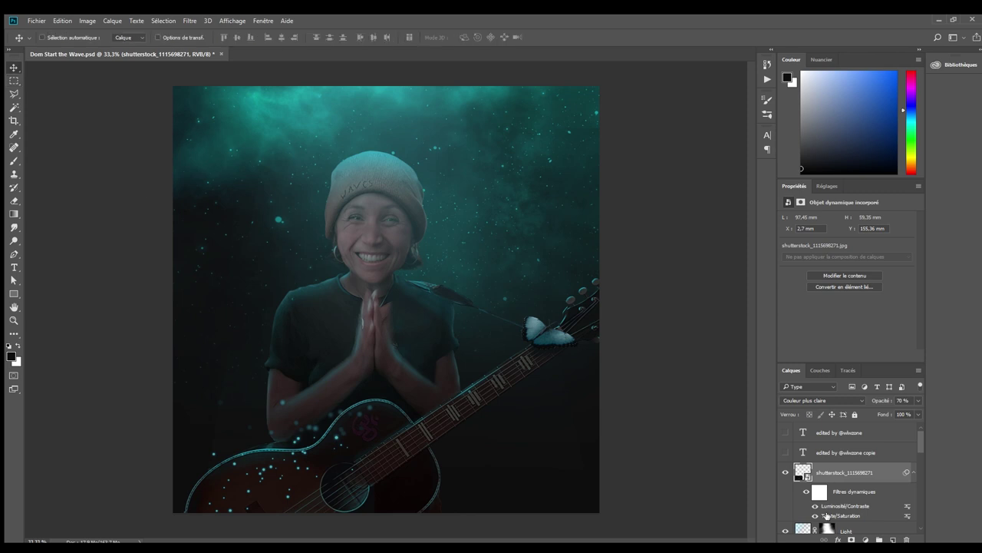
key(ctrl+z)
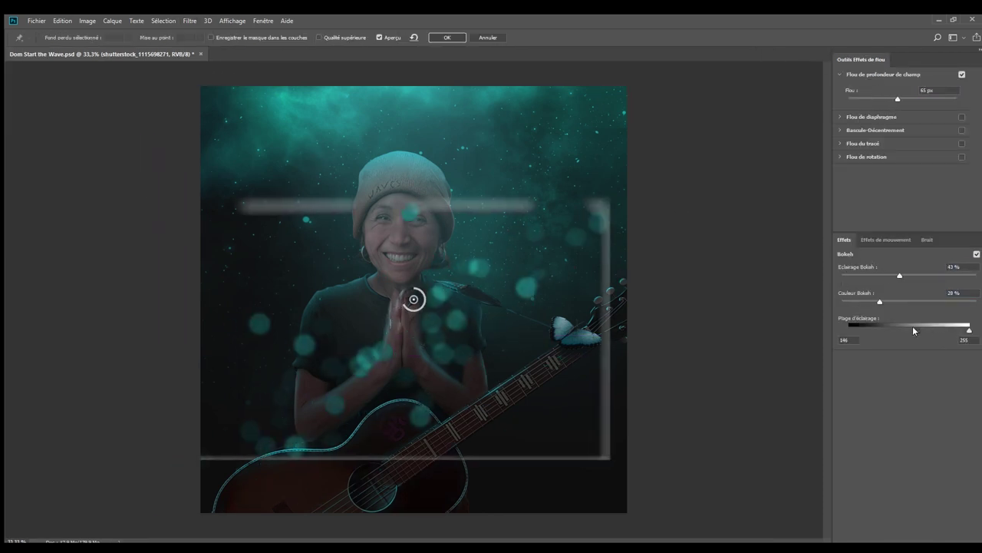
key(Return)
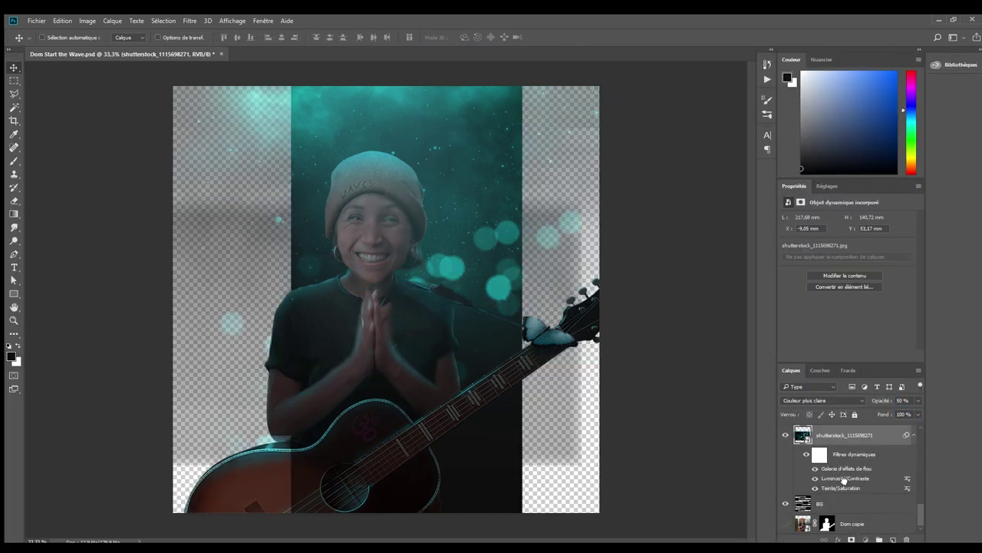
- Hide the BG layer, select empty Calque 1, and undo the test fills to restore the starry background
scroll(844, 476, up, 2)
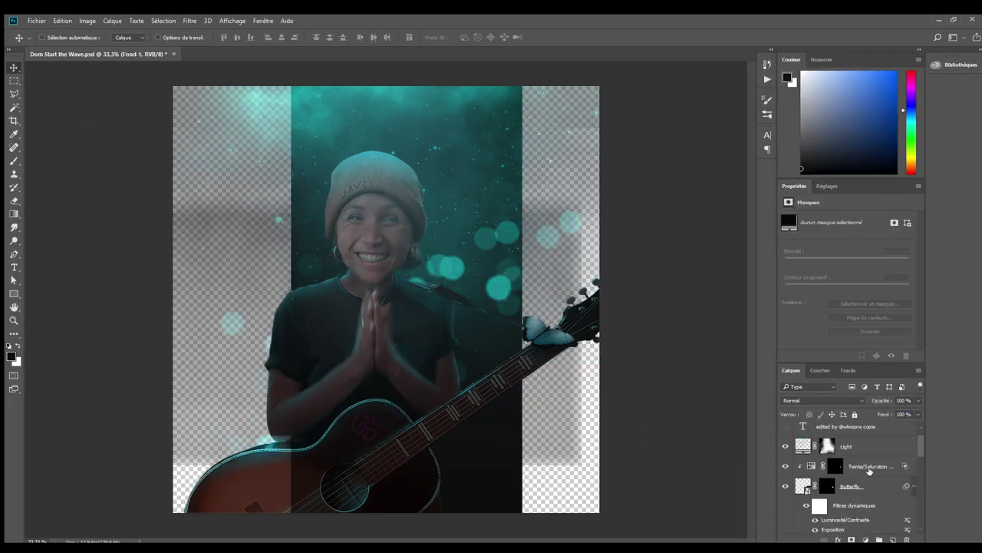
click(786, 435)
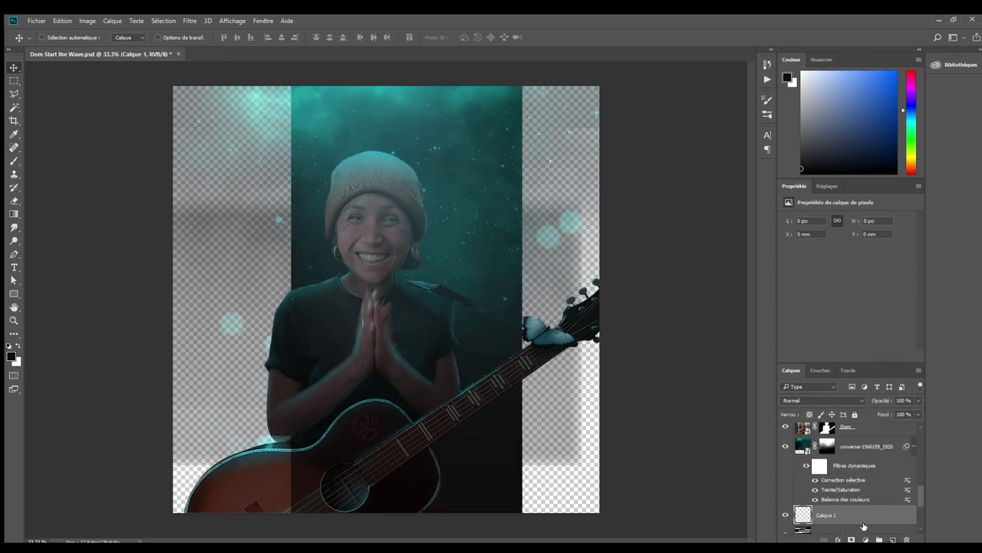
key(g)
click(257, 270)
key(ctrl+alt+z)
key(ctrl+alt+z)
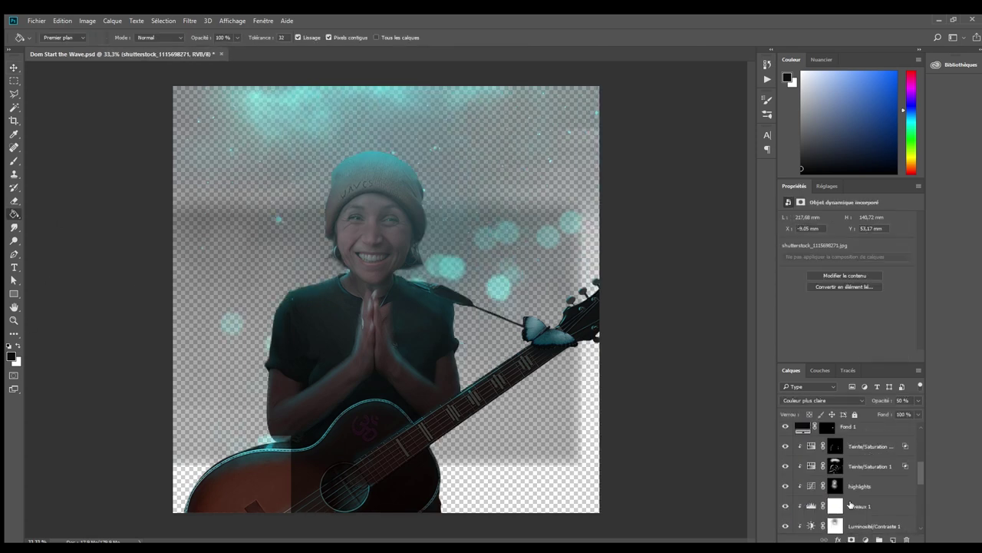
key(ctrl+alt+z)
key(ctrl+alt+z)
key(ctrl+alt+z)
key(ctrl+alt+z)
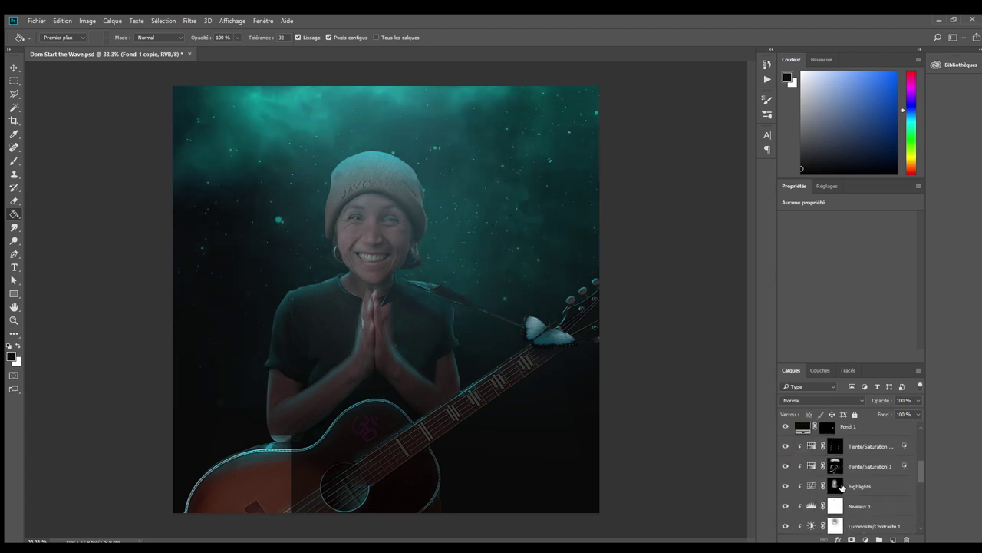
key(ctrl+alt+z)
key(ctrl+alt+z)
- Step back through history to recover the bokeh layer at 10% opacity
key(ctrl+alt+z)
key(ctrl+alt+z)
key(ctrl+alt+z)
key(ctrl+alt+z)
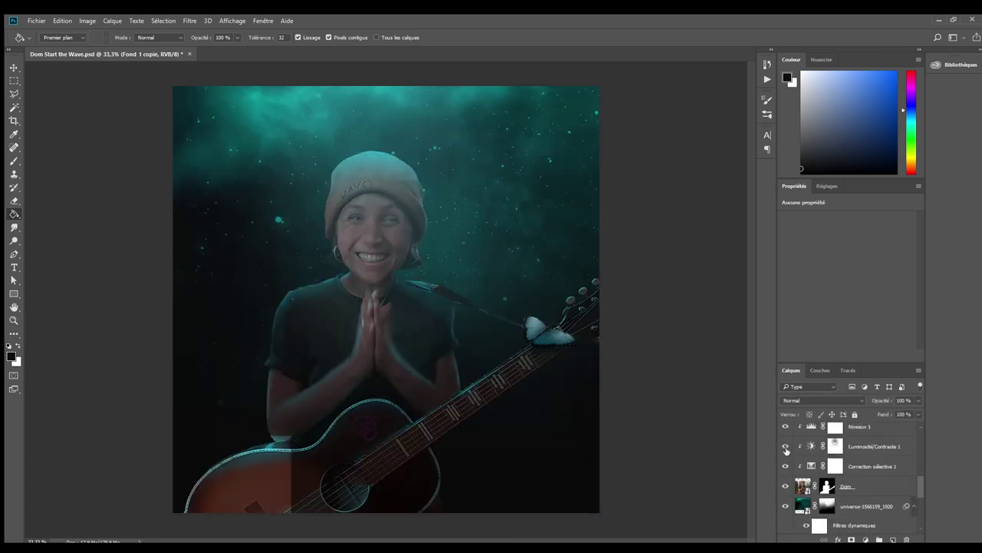
key(ctrl+alt+z)
key(ctrl+alt+z)
key(v)
key(ctrl+alt+z)
key(ctrl+alt+z)
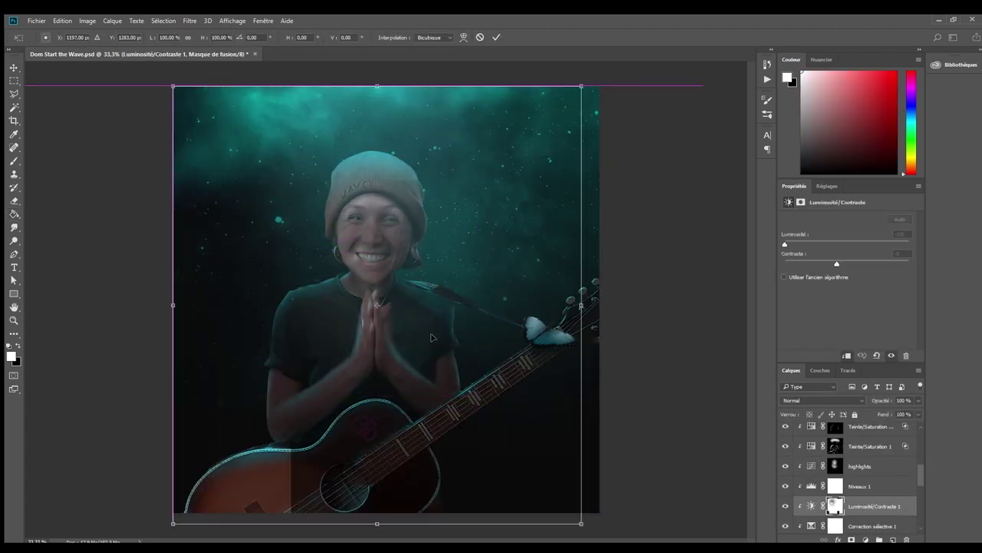
key(ctrl+alt+z)
key(ctrl+alt+z)
key(ctrl+alt+z)
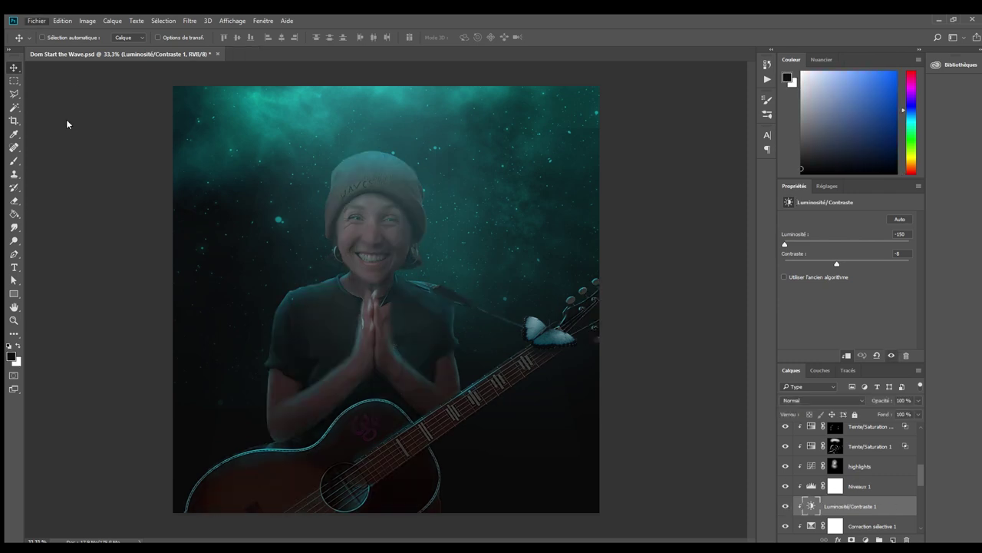
key(ctrl+alt+z)
key(ctrl+alt+z)
key(ctrl+alt+z)
key(ctrl+alt+z)
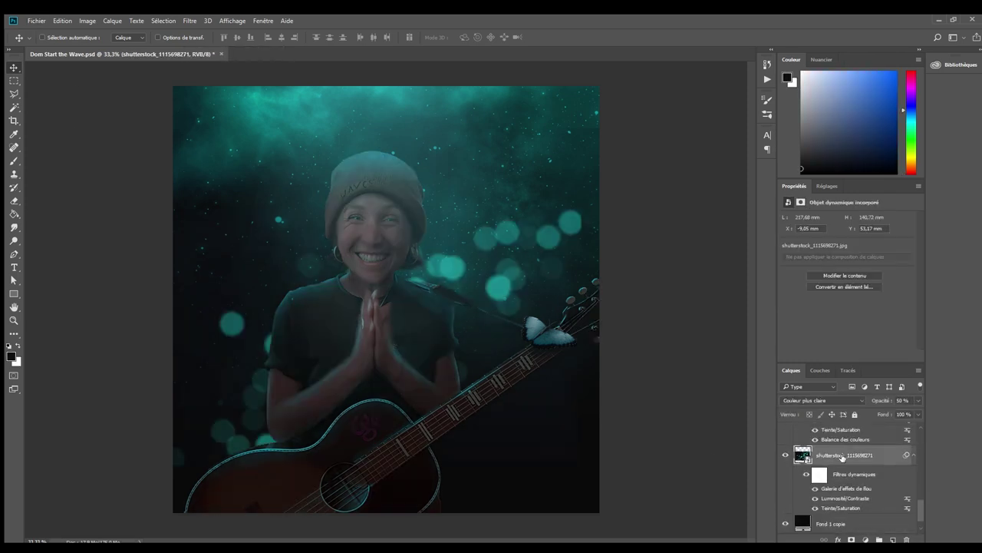
key(ctrl+alt+z)
key(ctrl+alt+z)
key(ctrl+alt+z)
key(ctrl+alt+z)
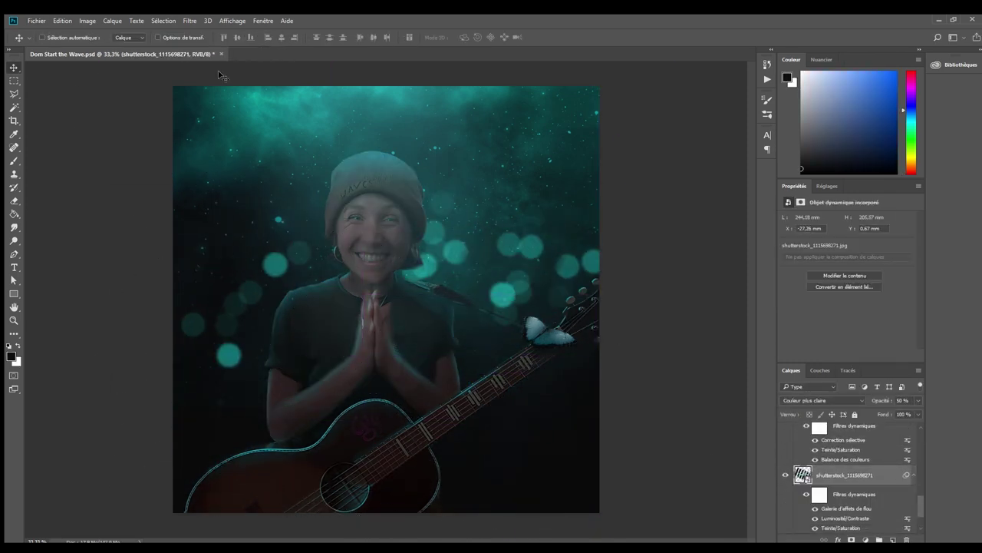
key(ctrl+alt+z)
key(ctrl+alt+z)
key(ctrl+alt+z)
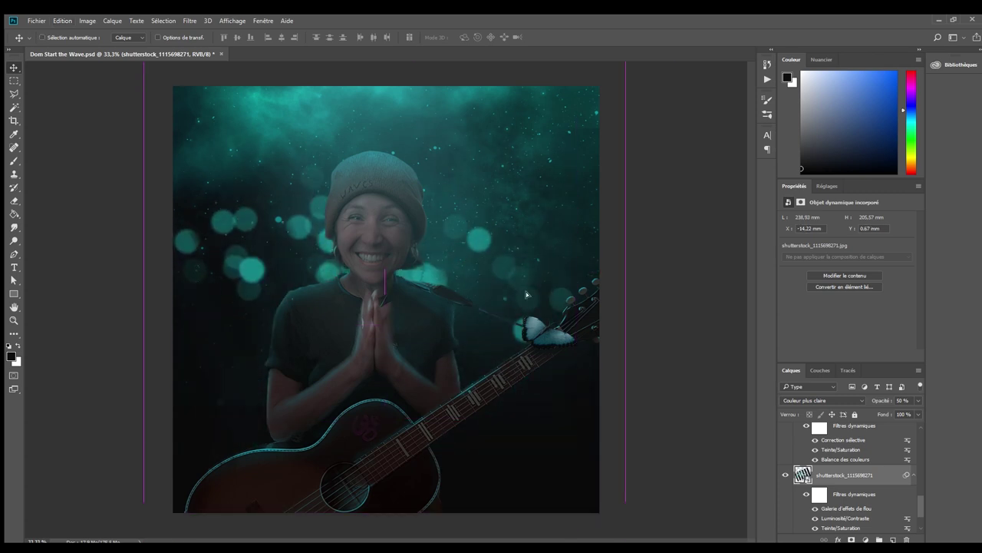
key(ctrl+minus)
key(ctrl+alt+z)
key(ctrl+alt+z)
key(ctrl+alt+z)
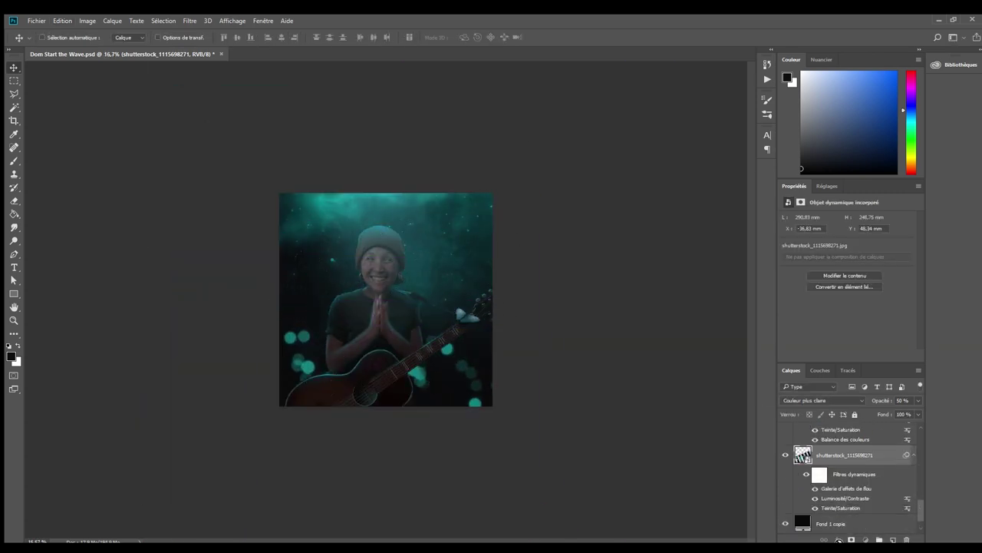
key(ctrl+alt+z)
key(ctrl+alt+z)
key(ctrl+plus)
key(ctrl+alt+z)
key(ctrl+alt+z)
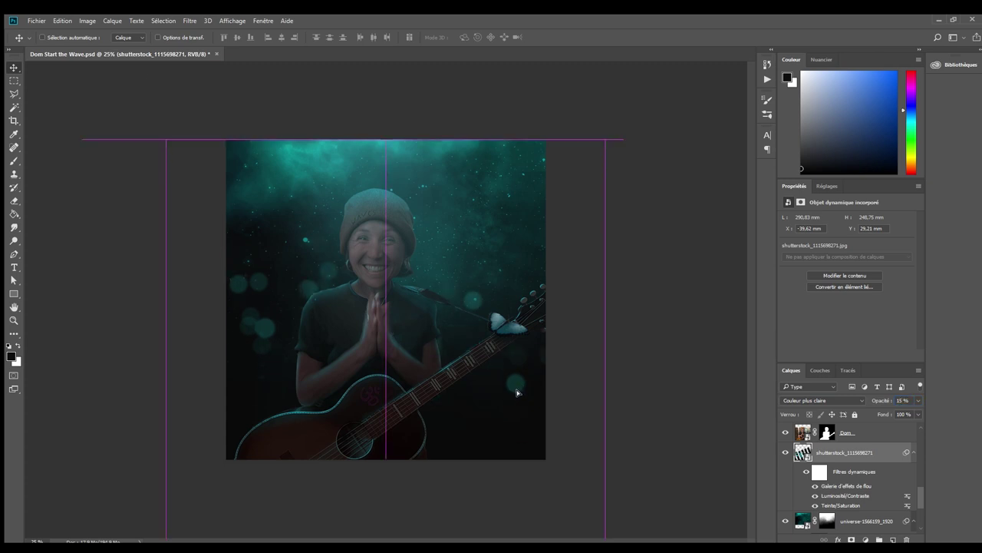
key(ctrl+alt+z)
key(ctrl+alt+z)
key(ctrl+alt+z)
key(ctrl+alt+z)
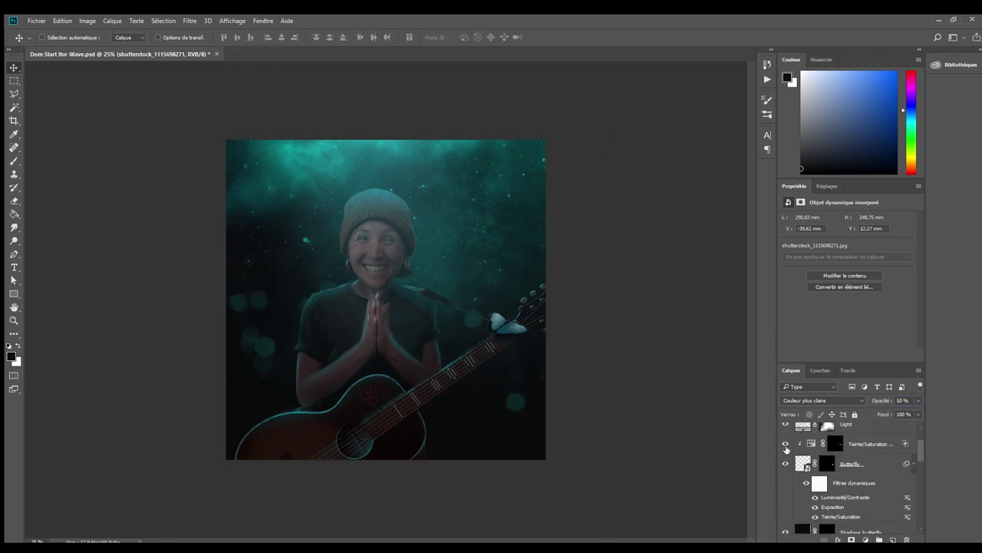
key(ctrl+alt+z)
- Compare the butterfly with and without brightening, then select its Hue 188, Saturation 93, Lightness +89 adjustment
key(ctrl+alt+z)
key(ctrl+alt+z)
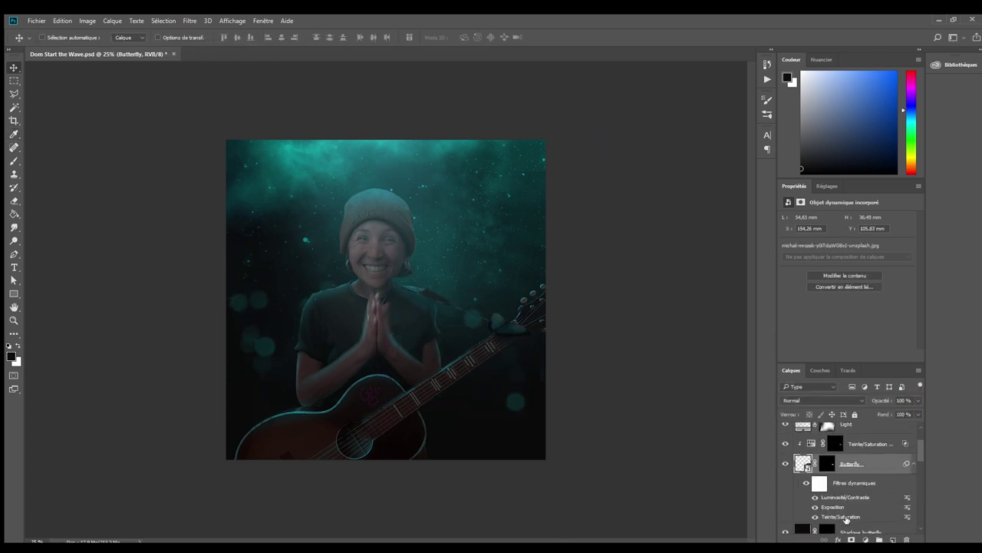
key(ctrl+shift+z)
key(v)
key(ctrl+alt+z)
click(815, 469)
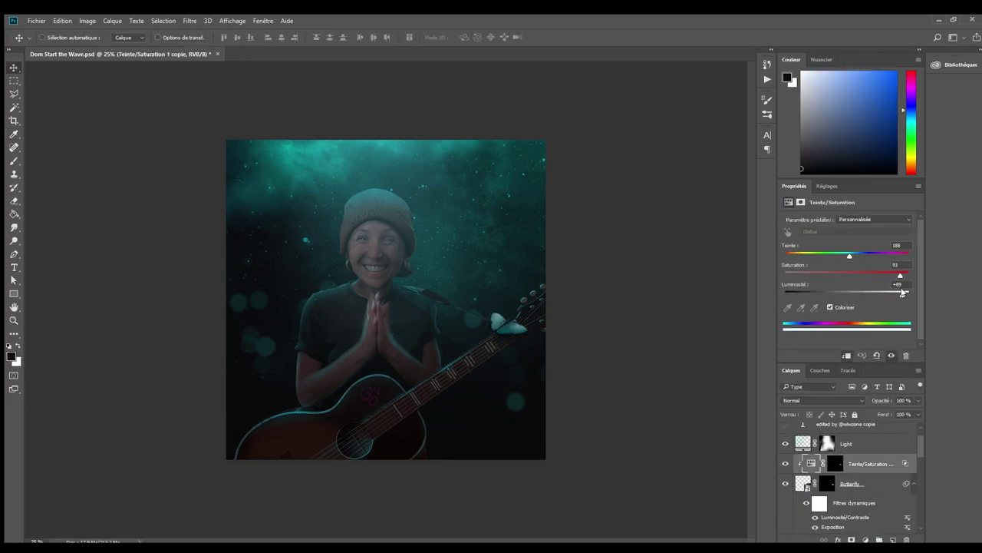